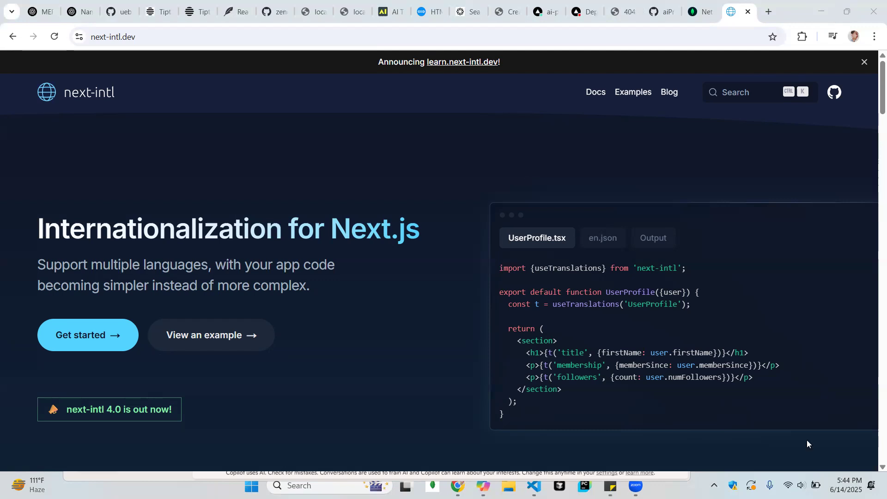
- Set the display brightness to 50 in the Windows quick settings
left_click(801, 485)
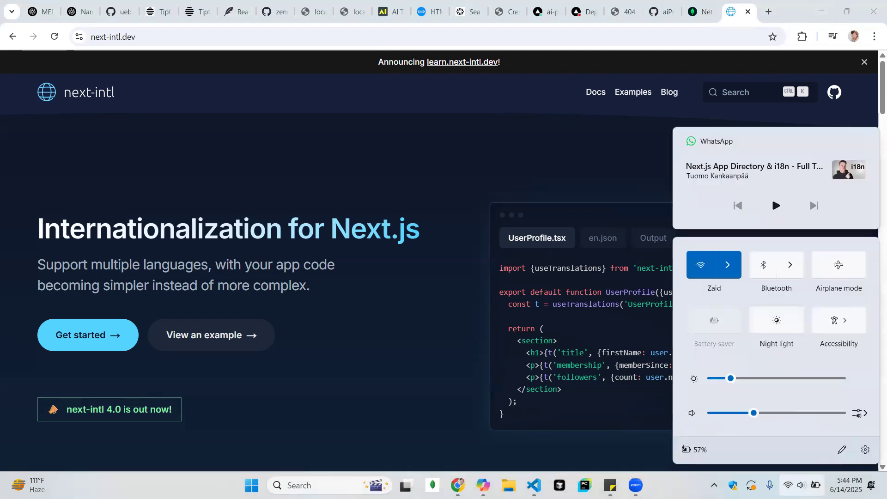
left_click(776, 382)
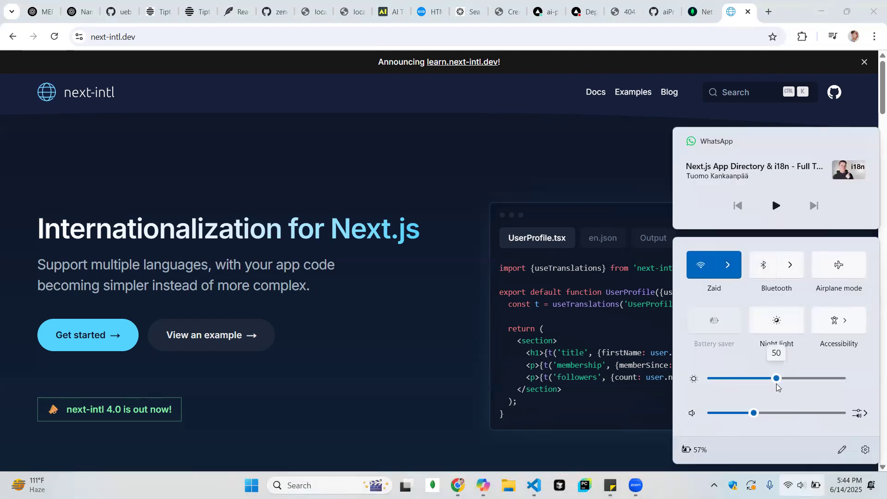
left_click(545, 205)
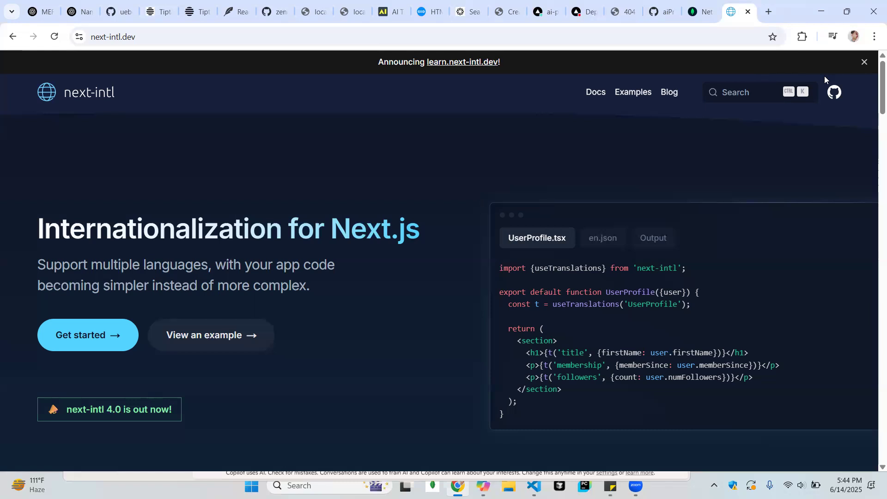
- Open Google in a new browser tab and search for "winrar download"
left_click(768, 11)
type("googl")
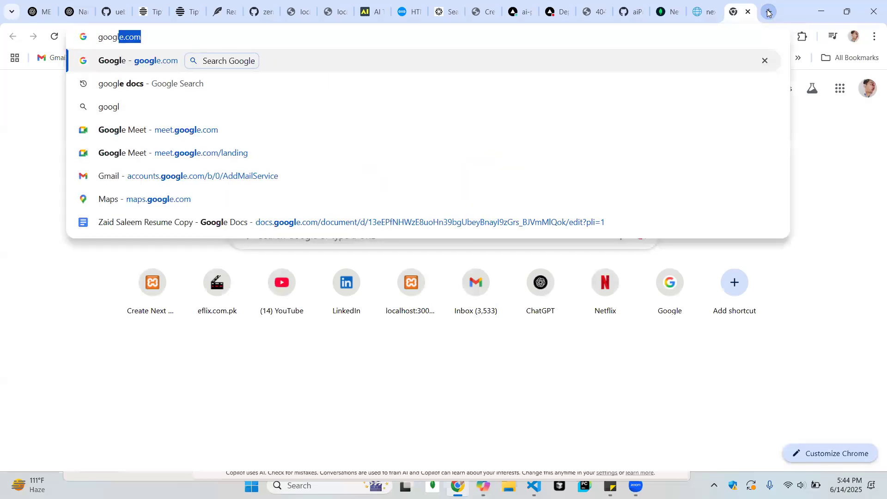
key("Return")
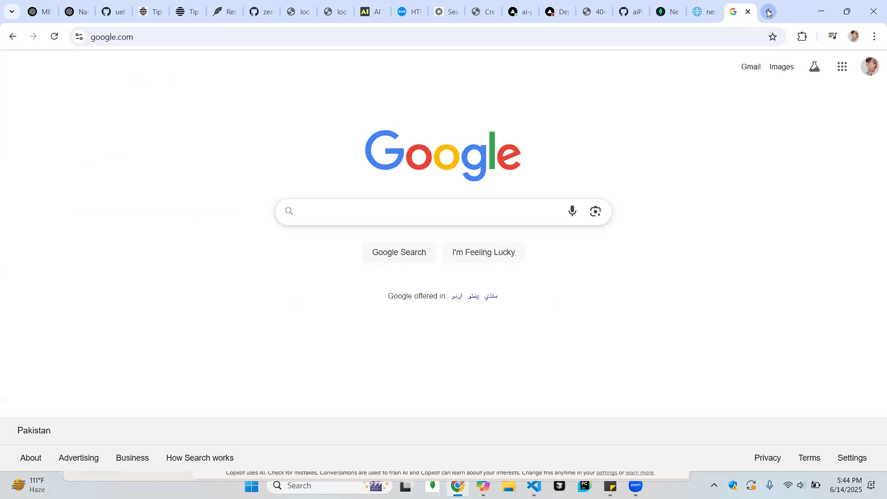
type("winrar")
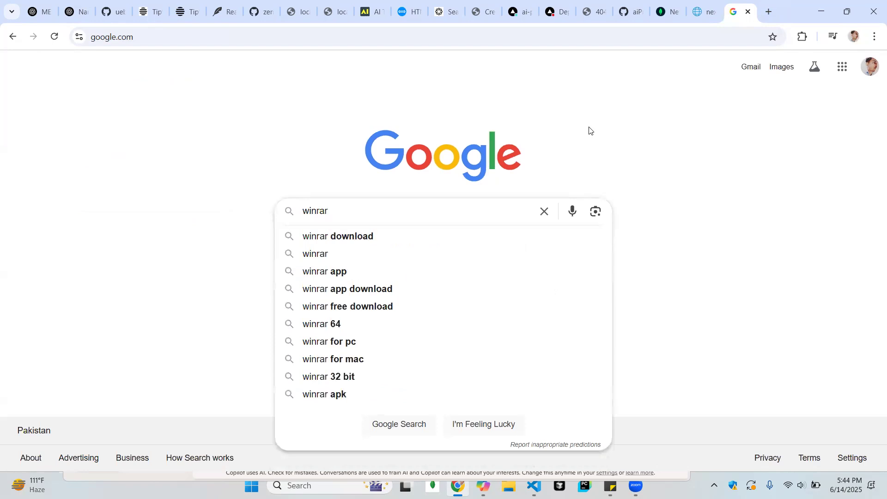
key("Down")
key("Return")
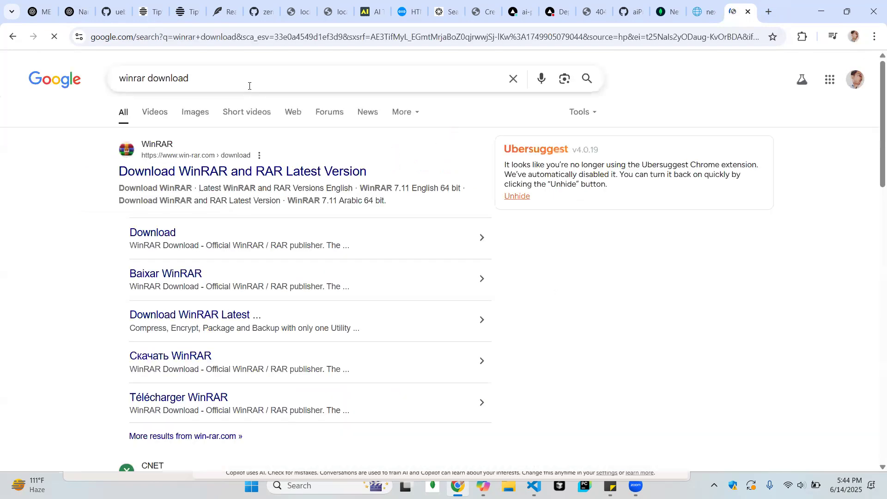
- Refine the Google search to "winrar download free"
left_click(248, 86)
type("fre")
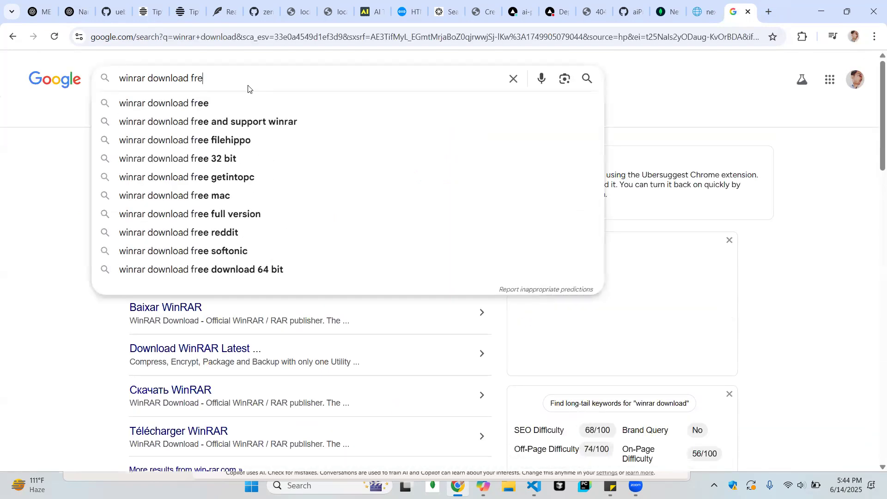
type("e")
key("Return")
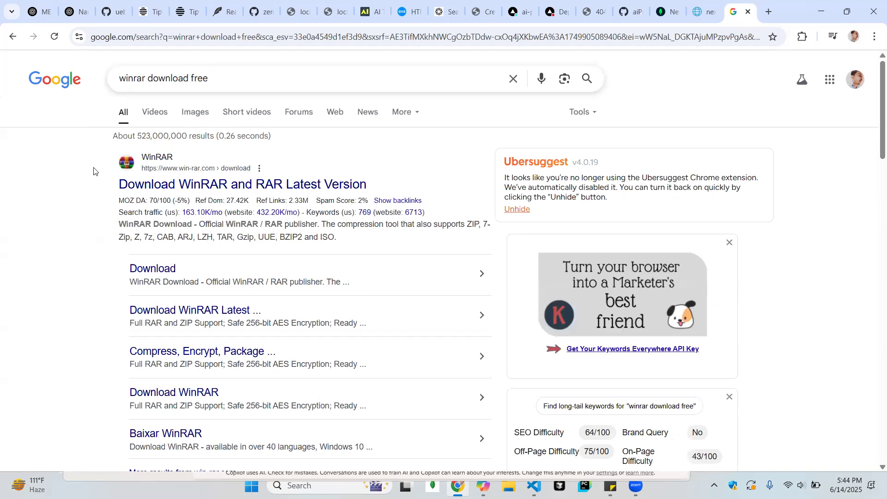
- Look through the search results and open "Download WinRAR and RAR Latest Version" on win-rar.com
scroll(94, 172, "down", 9)
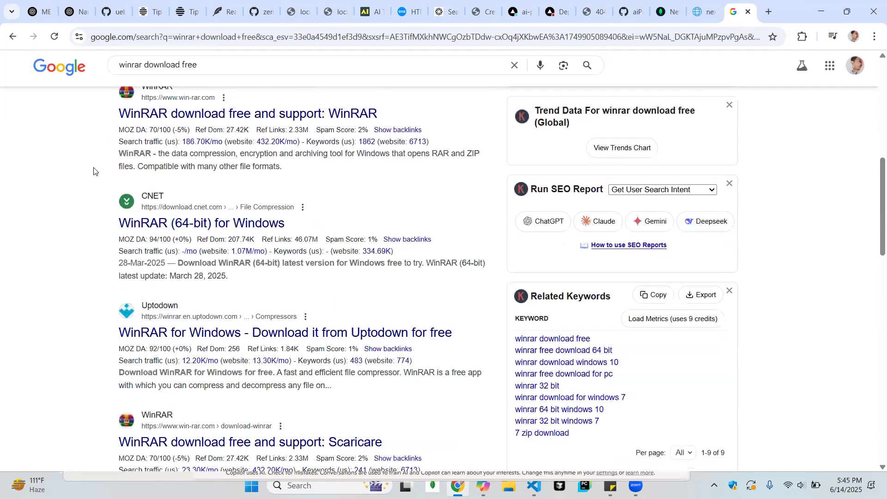
scroll(94, 172, "down", 1)
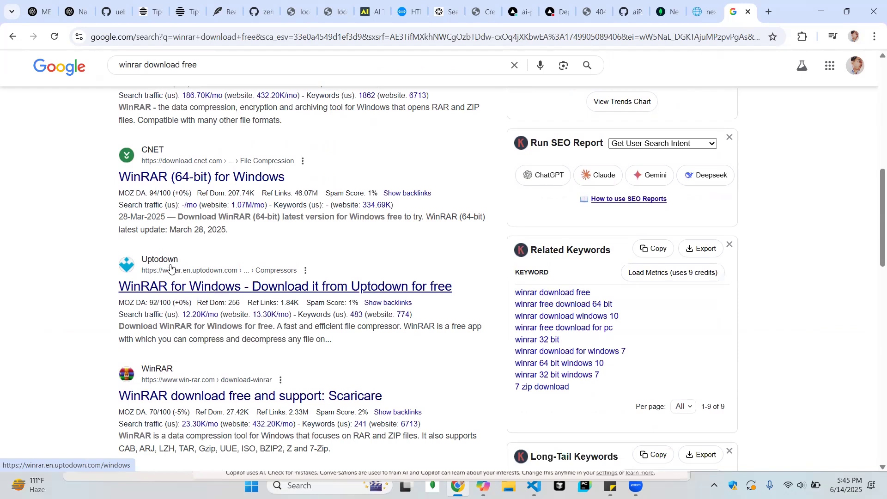
scroll(123, 367, "down", 4)
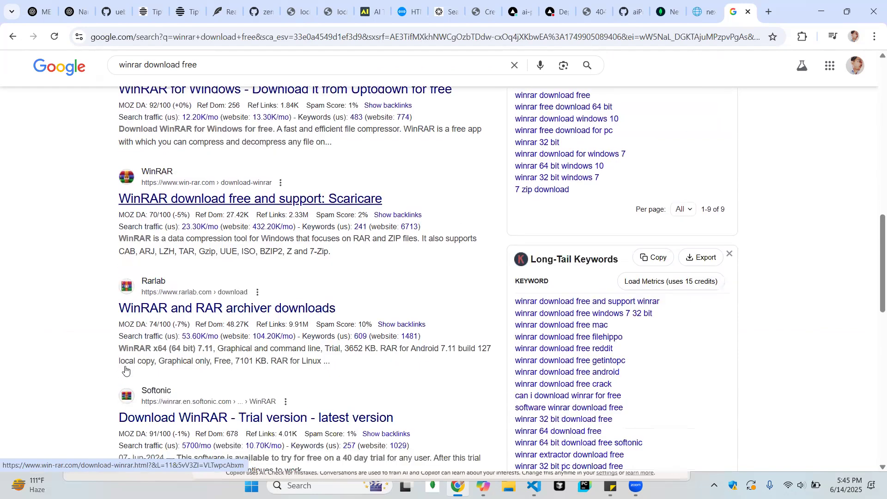
scroll(125, 370, "down", 3)
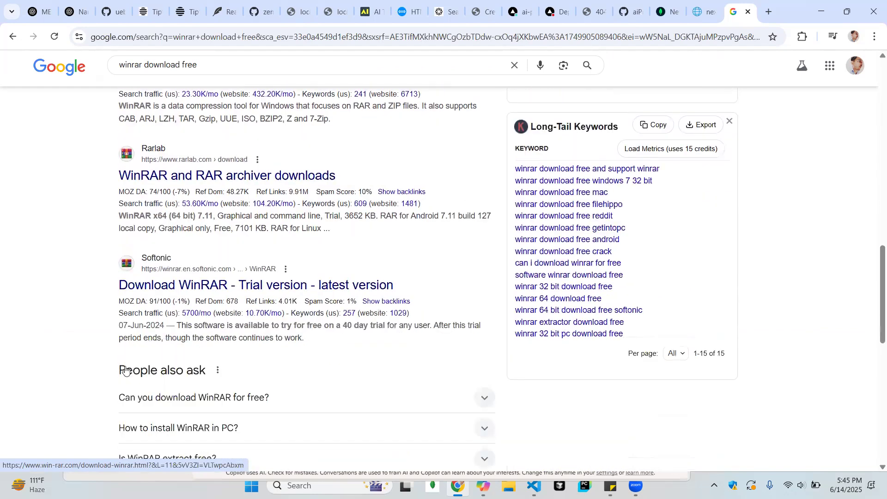
scroll(125, 370, "up", 15)
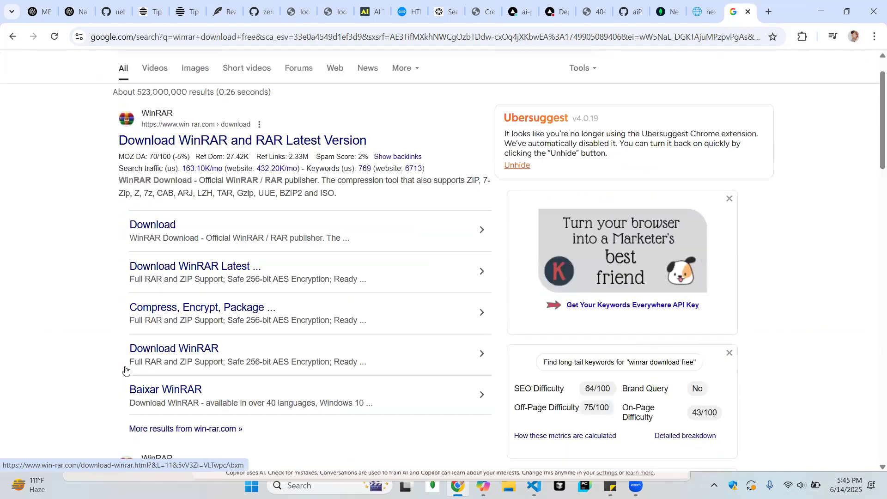
scroll(125, 370, "up", 1)
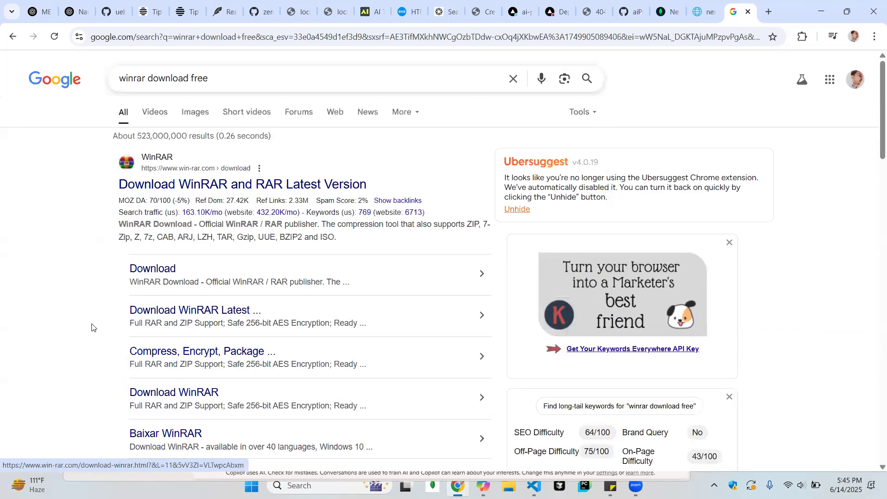
left_click(253, 185)
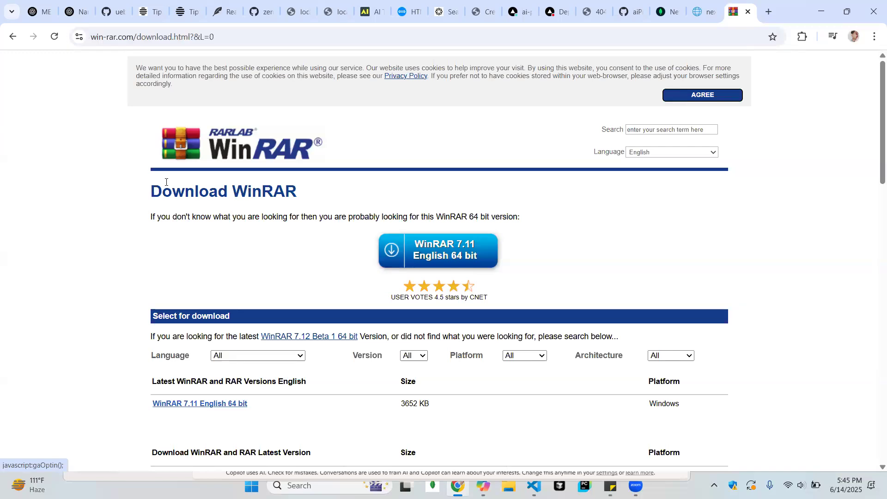
mouse_move(157, 185)
left_mouse_down()
mouse_move(166, 138)
mouse_move(156, 187)
left_mouse_up()
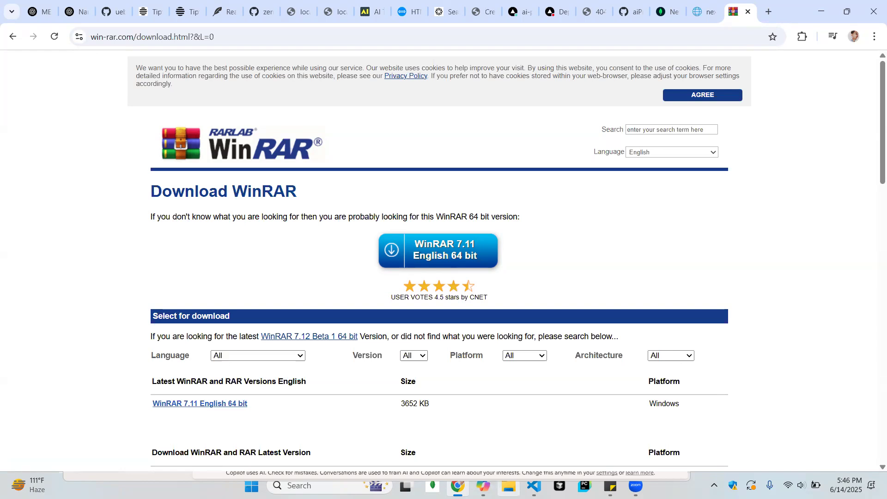
- Switch to File Explorer and open Local Disk (C:) under This PC
left_click(508, 485)
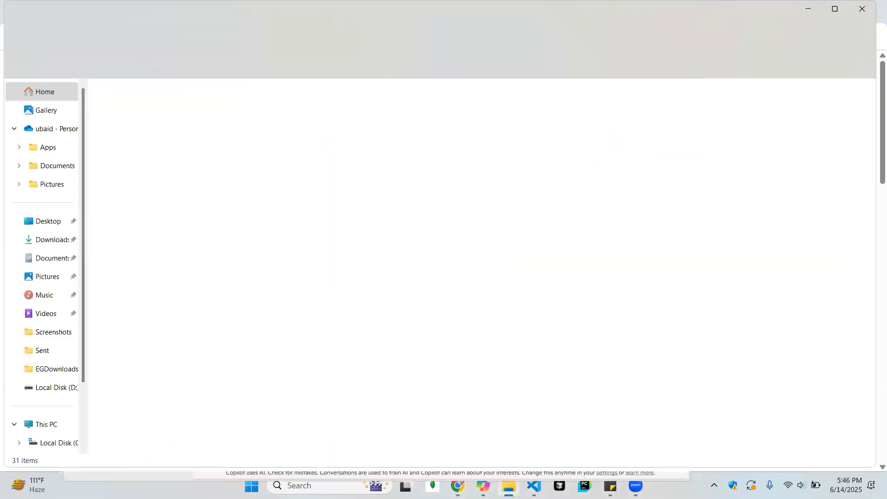
left_click(43, 424)
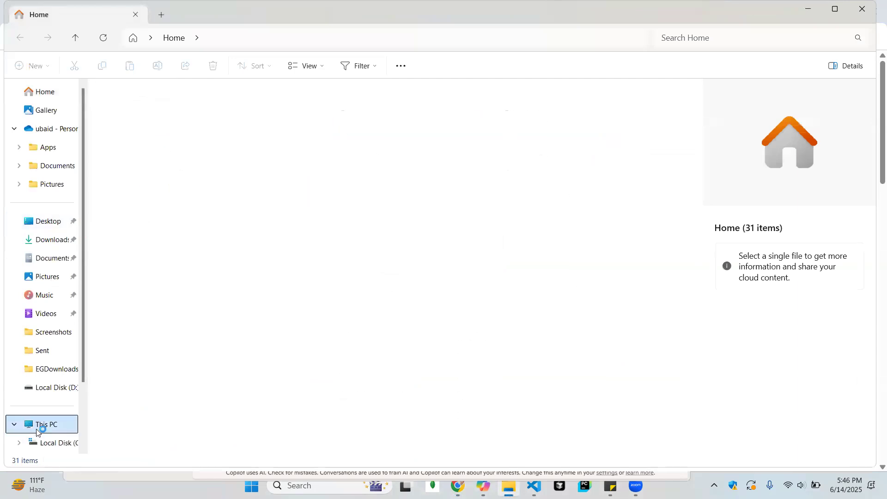
double_click(169, 113)
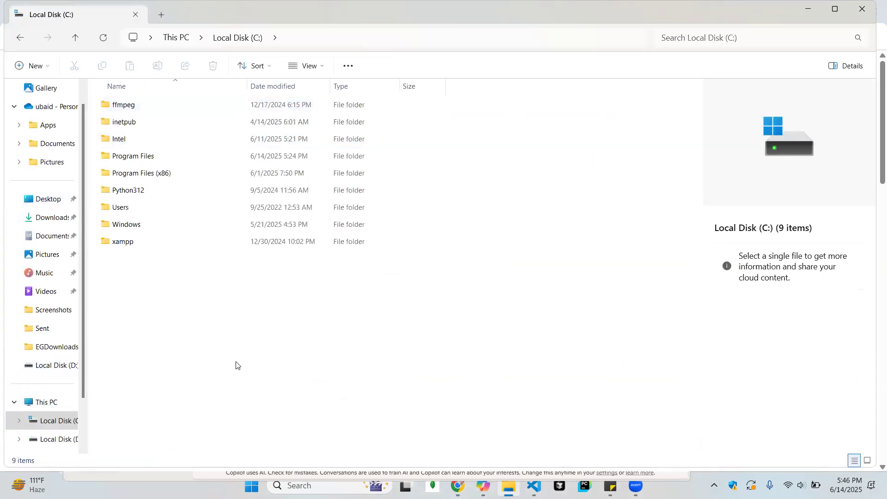
- Check the C: drive for the Program Files and Program Files (x86) folders
left_click_drag(203, 364, 107, 57)
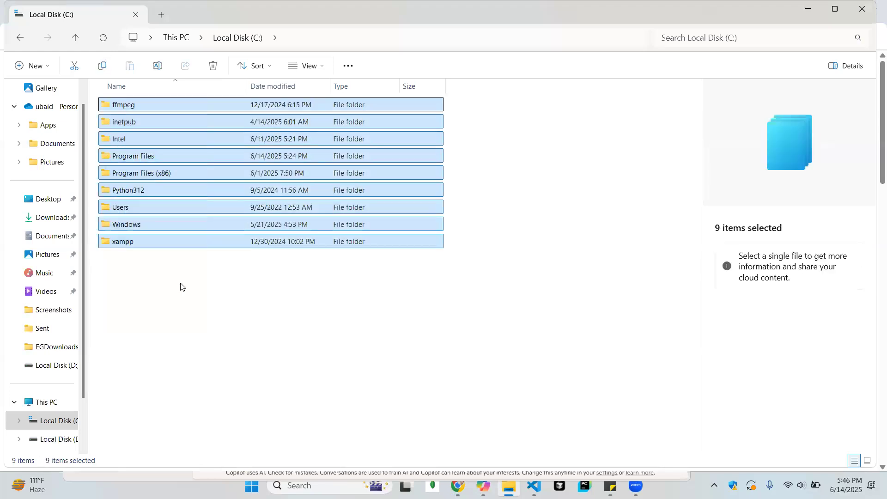
left_click(190, 304)
left_click(130, 176)
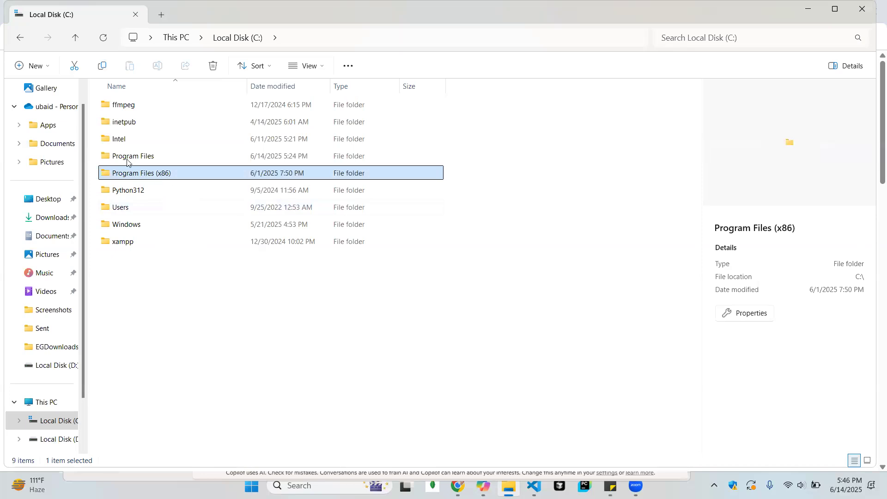
left_click(127, 160)
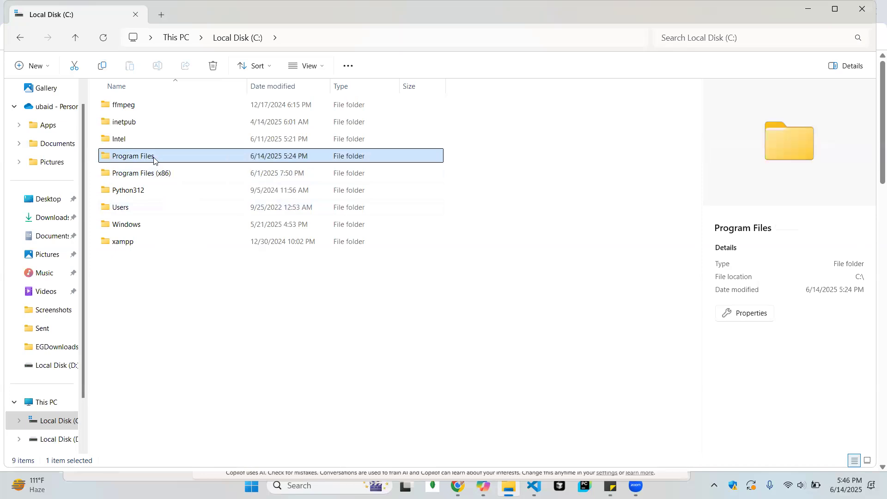
left_click(161, 179)
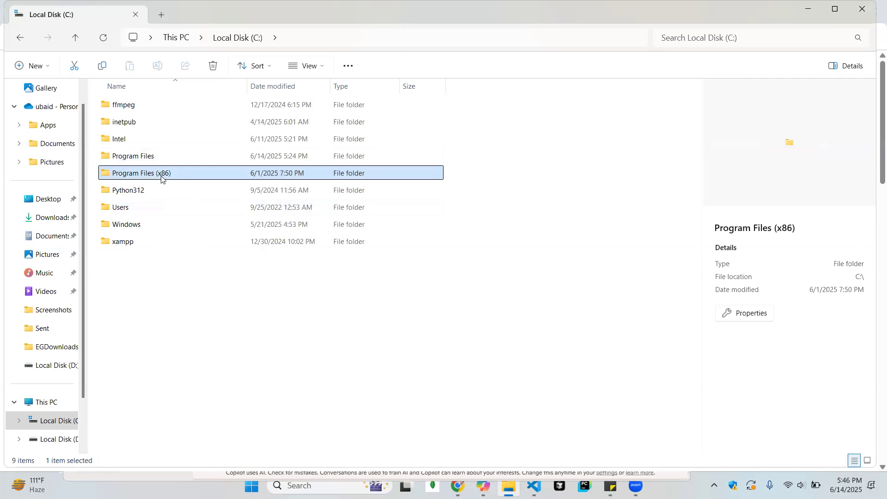
left_click(230, 348)
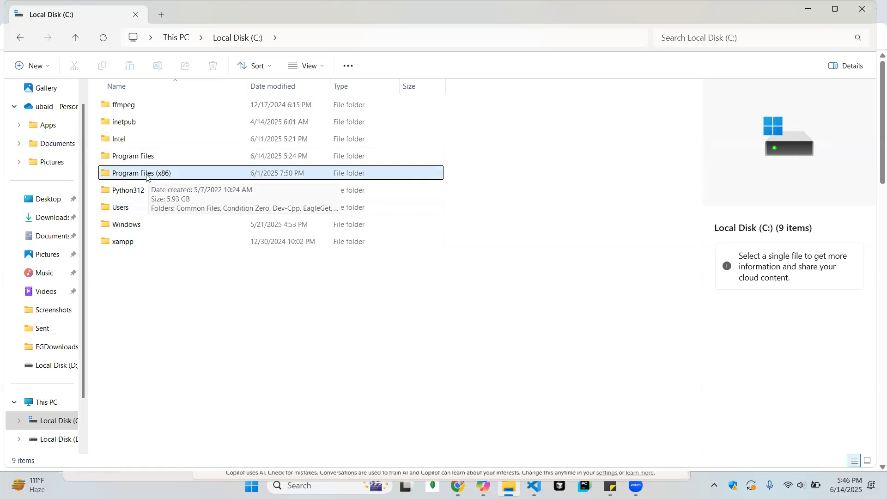
left_click(130, 158)
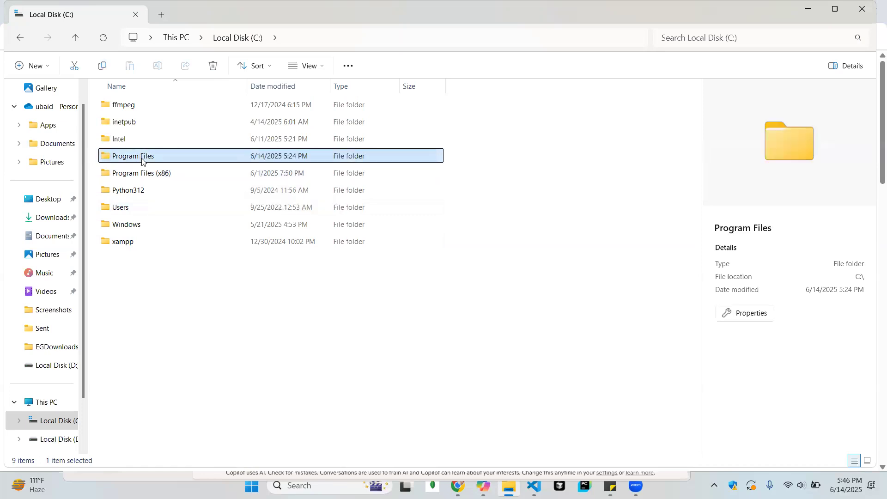
left_click(142, 179)
left_click(150, 141)
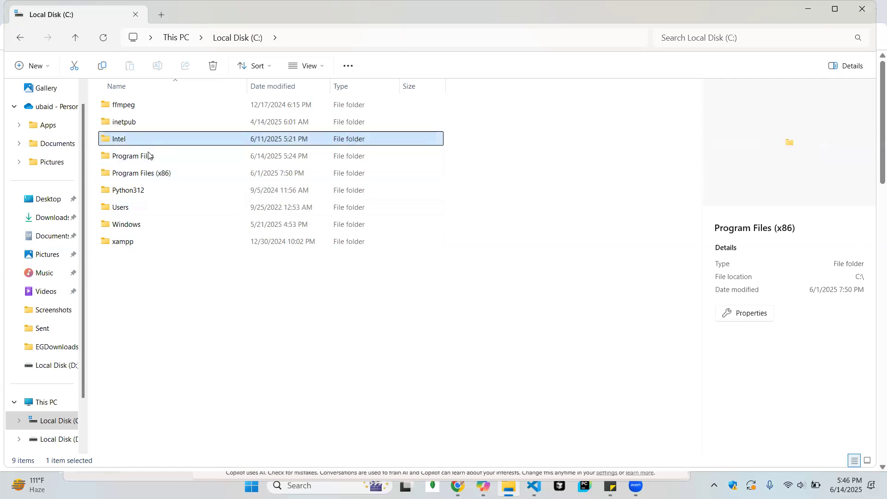
left_click(148, 155)
left_click_drag(148, 156, 147, 190)
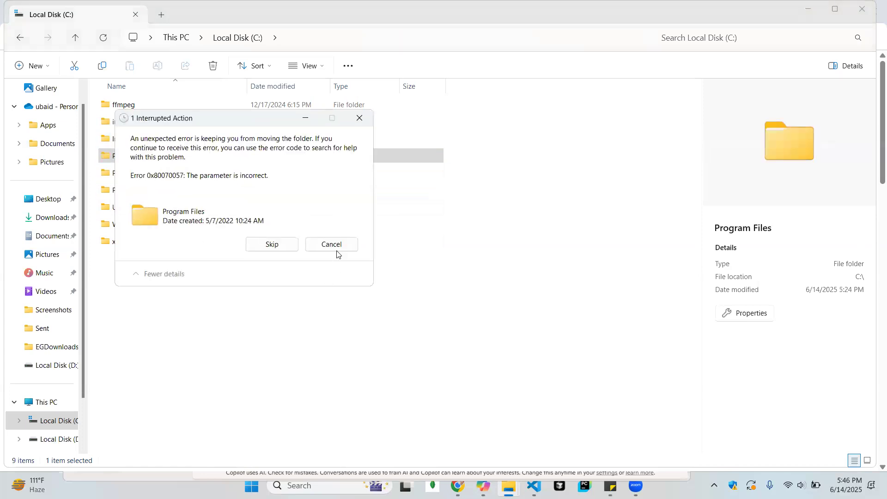
left_click(337, 251)
left_click(249, 262)
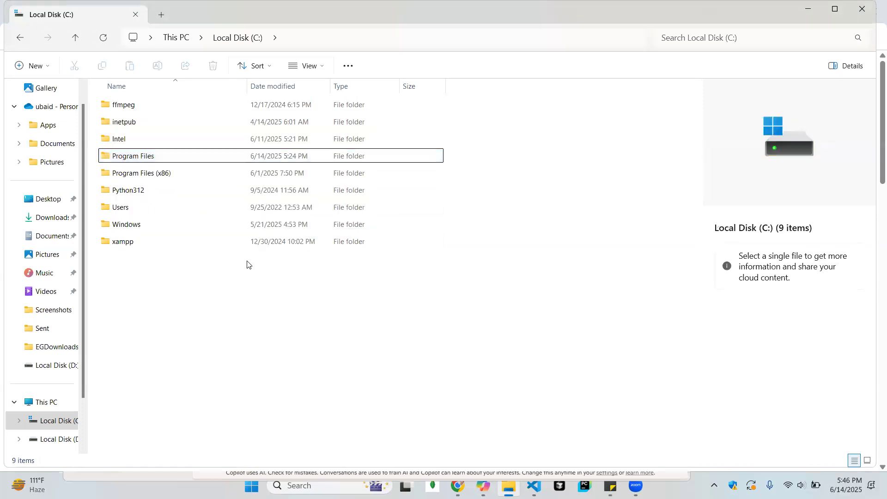
- Compare the Program Files and Program Files (x86) folders once more and close File Explorer
left_click(202, 175)
left_click(192, 156)
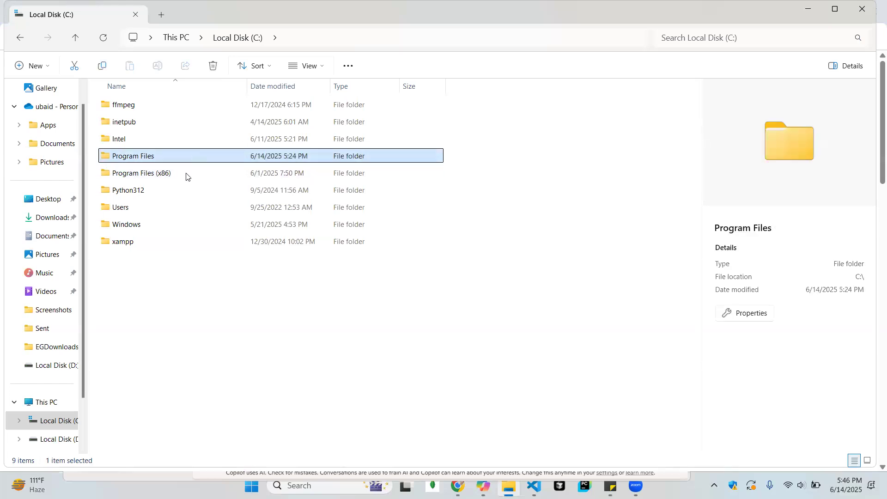
left_click(186, 175)
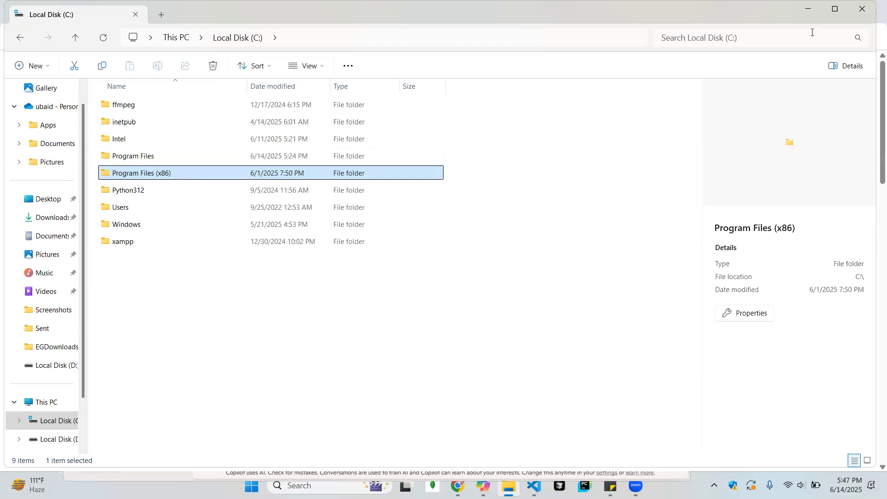
left_click(861, 10)
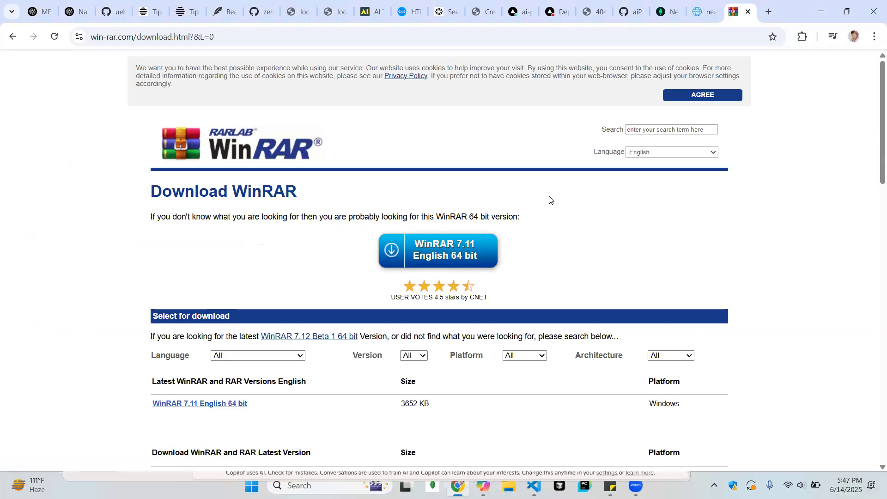
- Open the Run dialog, move it towards the middle of the screen and run dxdiag
key("super")
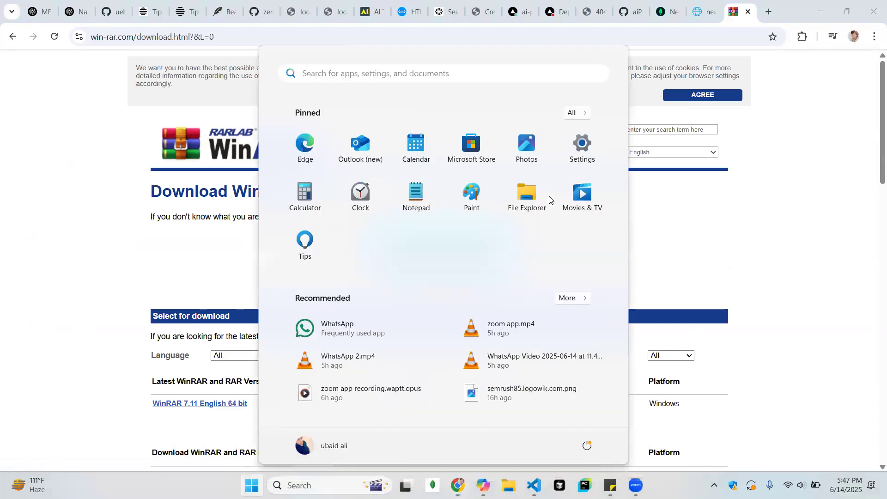
type("run")
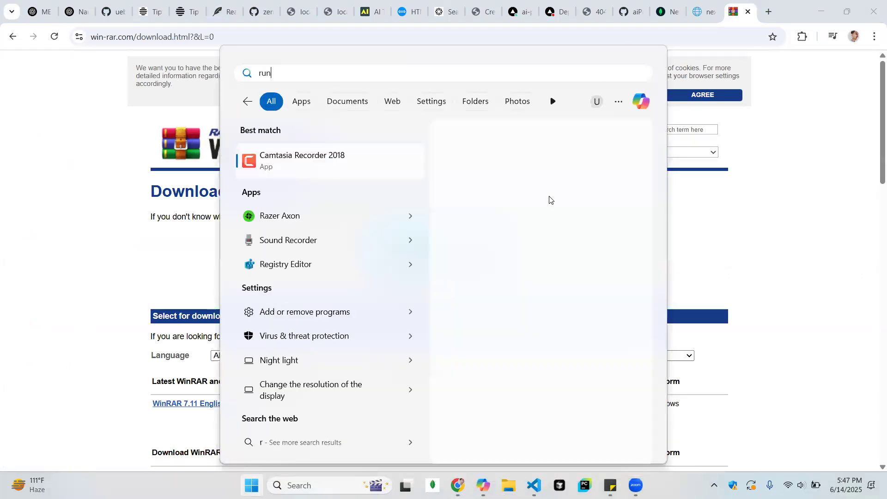
key("Return")
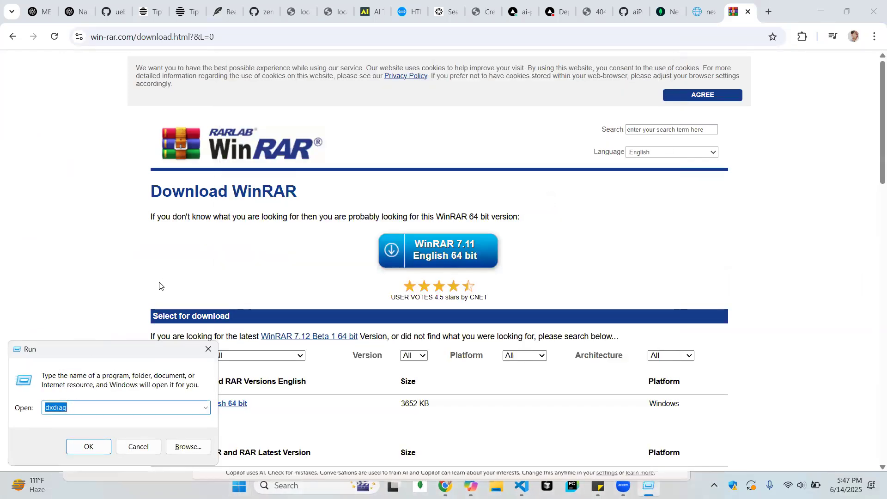
left_click_drag(102, 349, 224, 196)
type("dxdia")
key("BackSpace")
key("BackSpace")
key("BackSpace")
key("BackSpace")
key("BackSpace")
type("dxdiag")
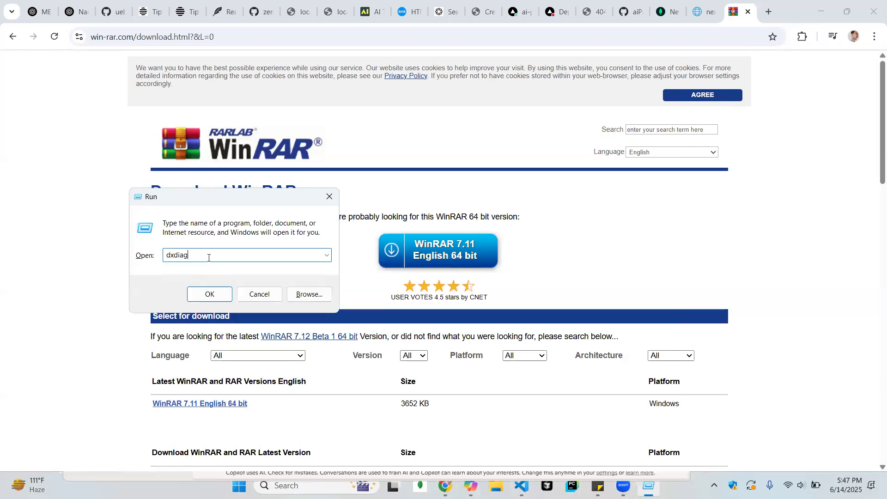
key("Return")
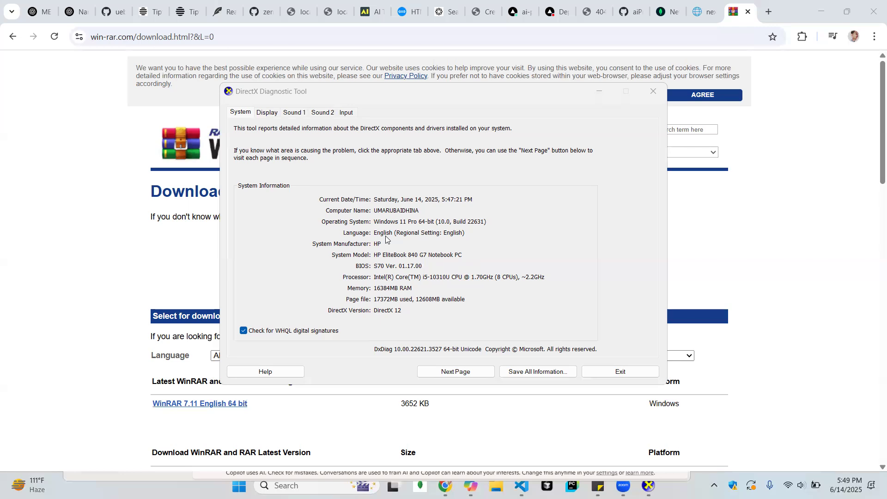
- Examine the system, display, sound and input pages of the DirectX Diagnostic Tool, including the operating system entry, and exit it
left_click(268, 114)
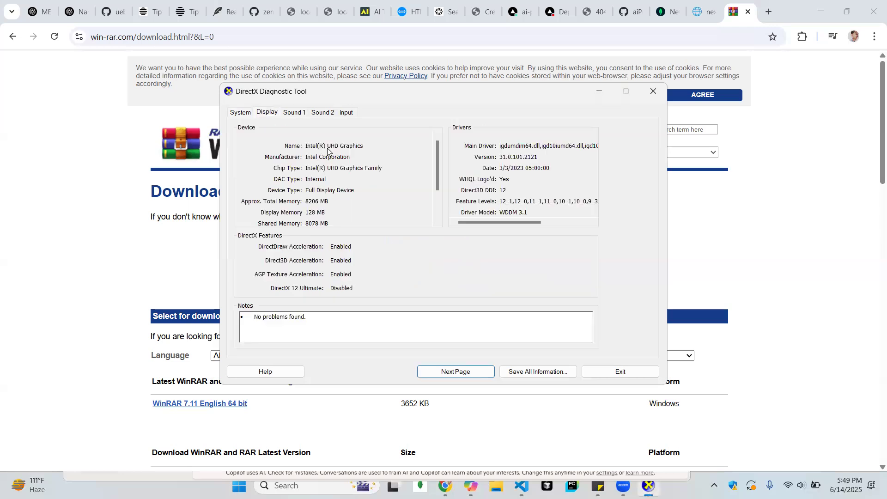
left_click(244, 112)
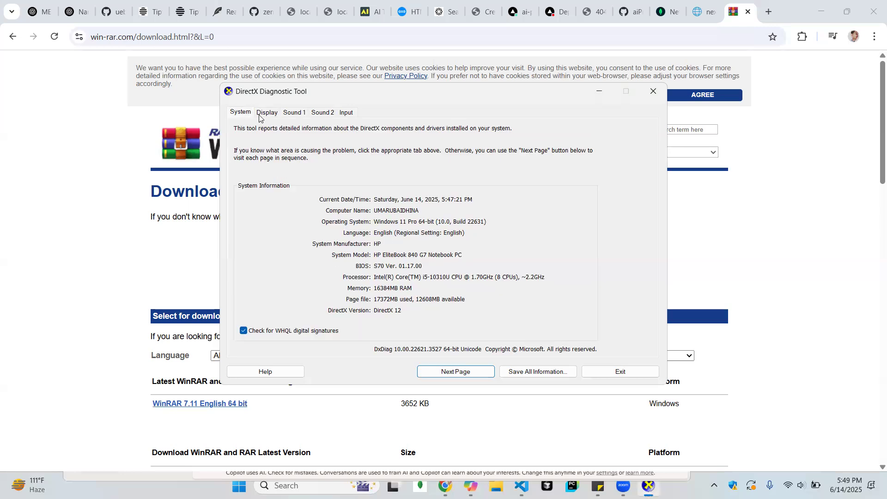
left_click(264, 113)
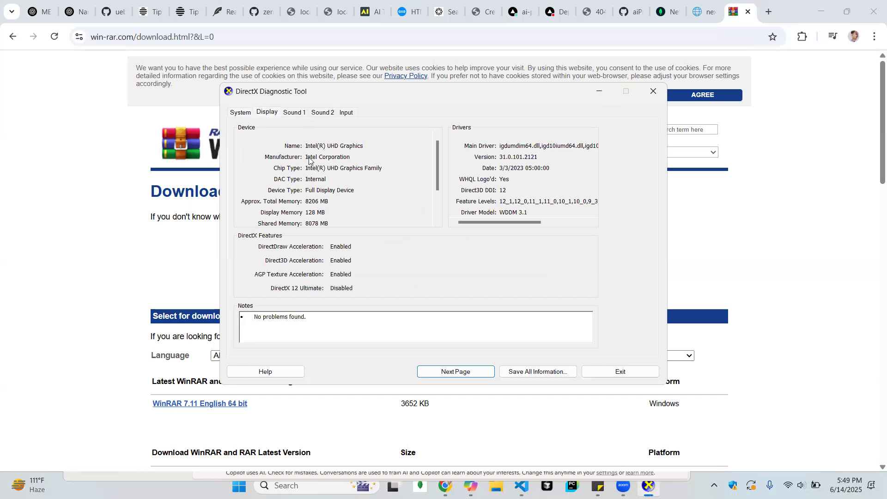
mouse_move(435, 174)
left_mouse_down()
mouse_move(423, 208)
mouse_move(431, 164)
left_mouse_up()
left_click(294, 114)
left_click(319, 113)
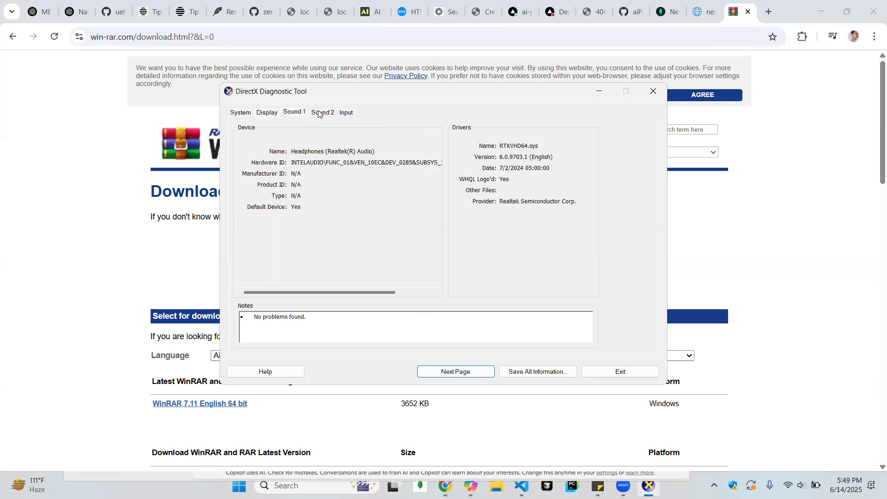
left_click(345, 113)
left_click(240, 112)
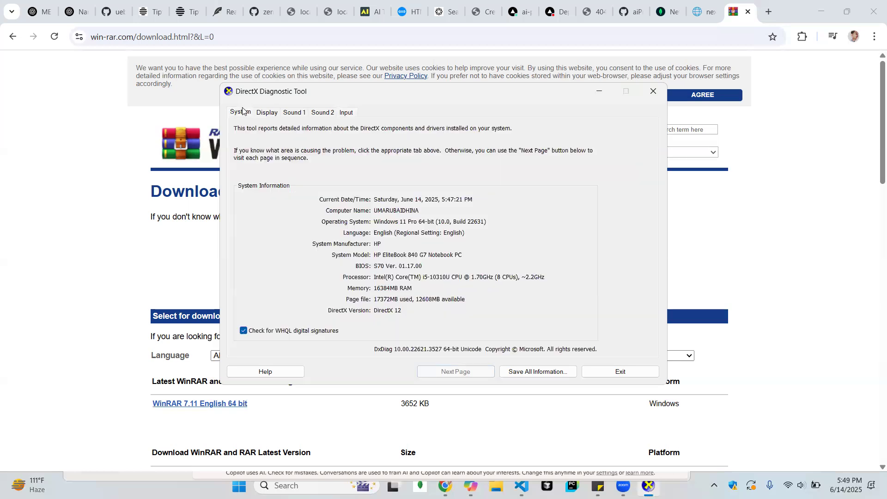
left_click(259, 116)
left_click(248, 115)
left_click(620, 372)
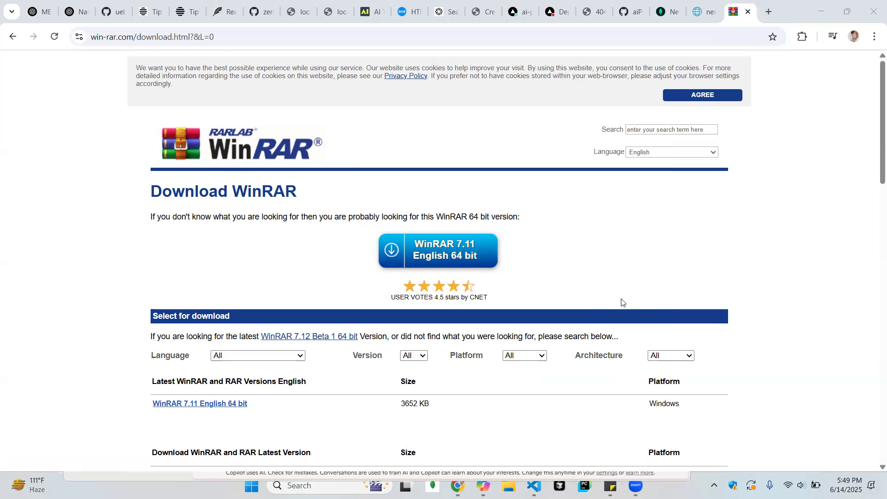
- Look through the WinRAR and RAR download list for the available languages, platforms and 32-bit or 64-bit versions
scroll(621, 303, "down", 2)
scroll(621, 302, "down", 2)
scroll(621, 301, "up", 1)
scroll(622, 302, "down", 1)
scroll(621, 300, "down", 3)
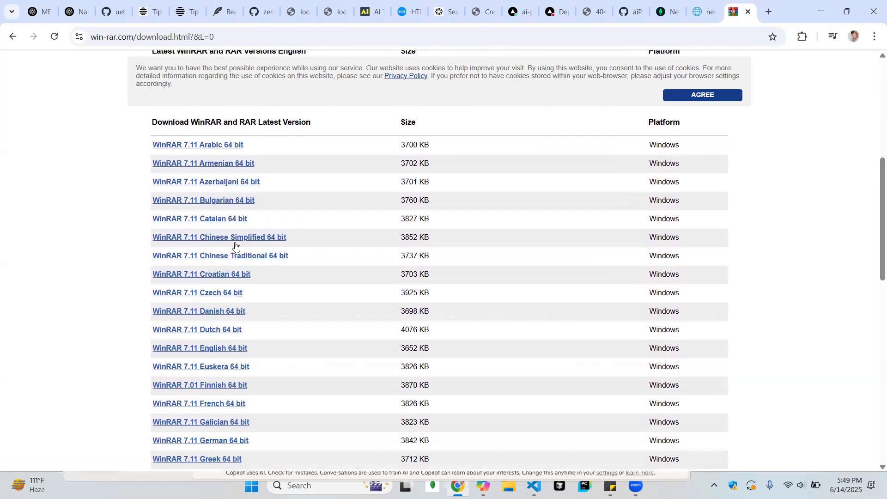
scroll(321, 232, "down", 4)
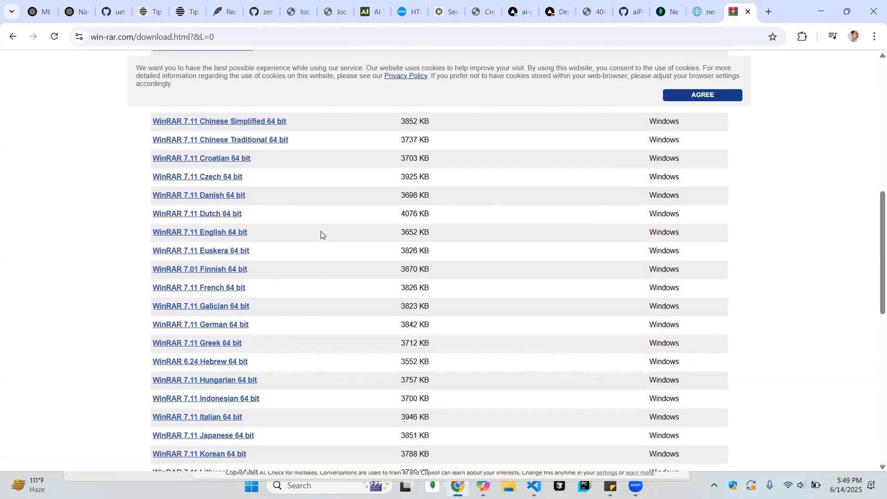
scroll(212, 350, "down", 10)
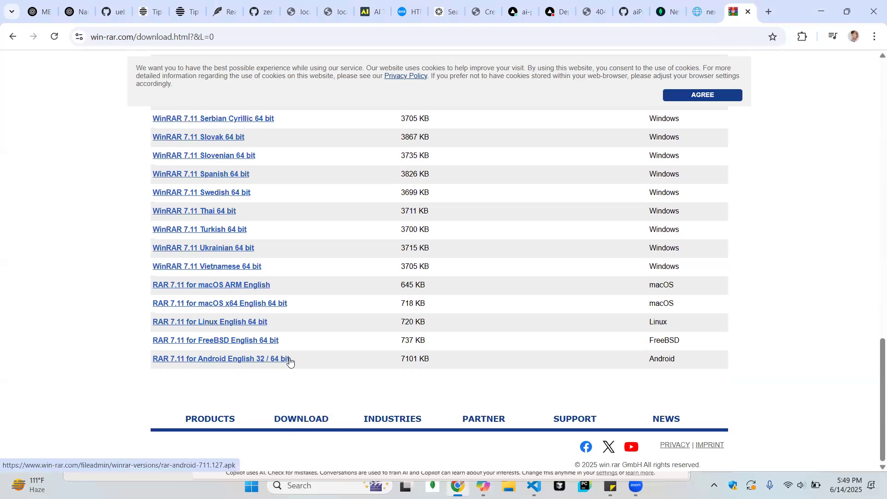
scroll(346, 342, "up", 16)
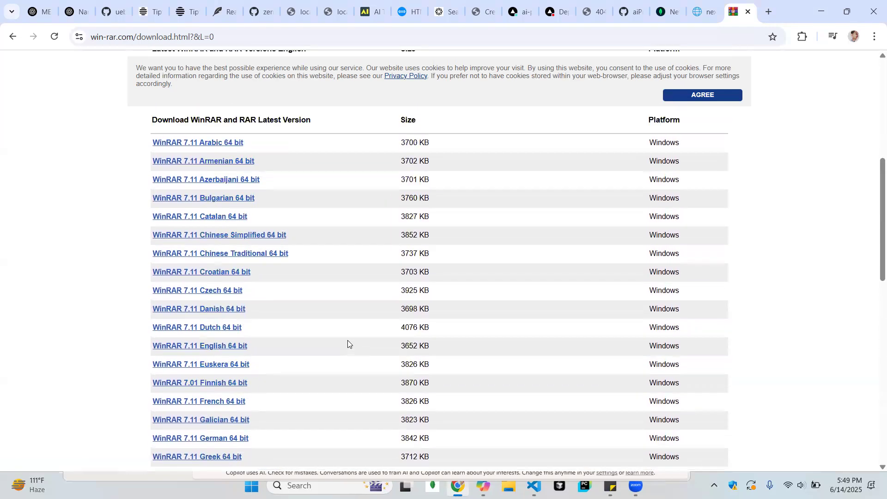
scroll(348, 340, "up", 1)
- Check the language and version filters, try the Windows platform filter and filter the download list by 32 bit architecture
left_click(293, 239)
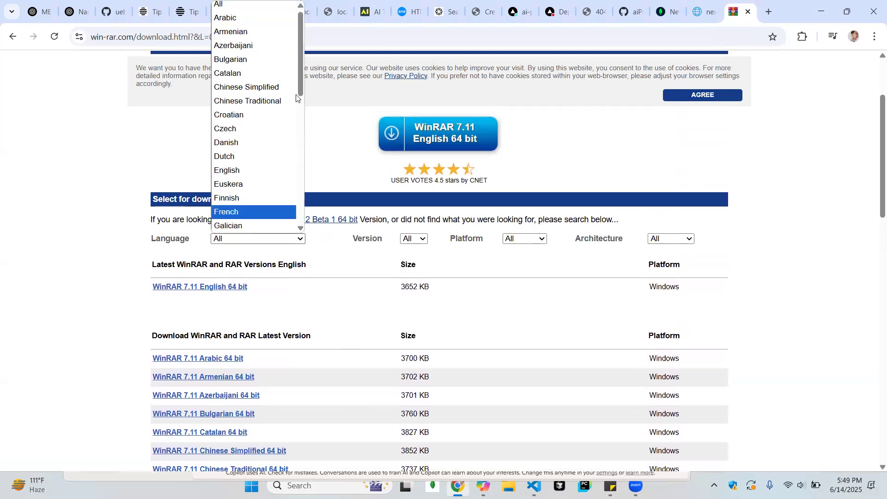
left_click(383, 251)
left_click(411, 242)
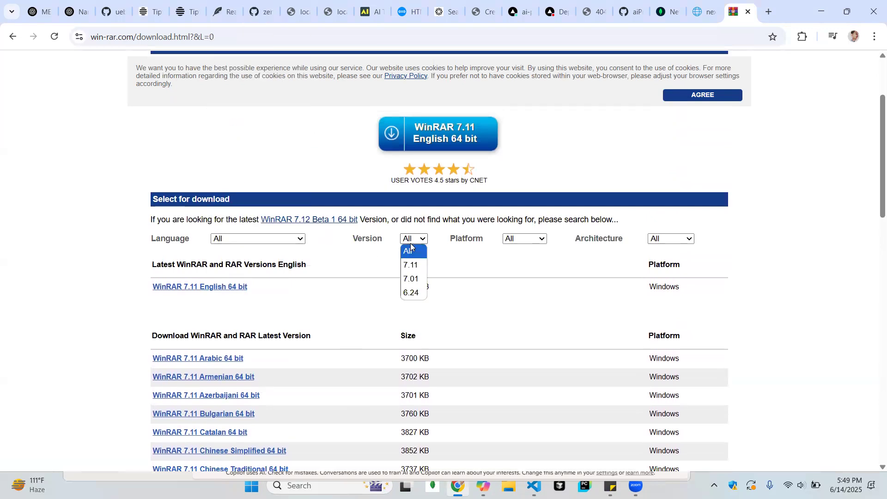
left_click(513, 241)
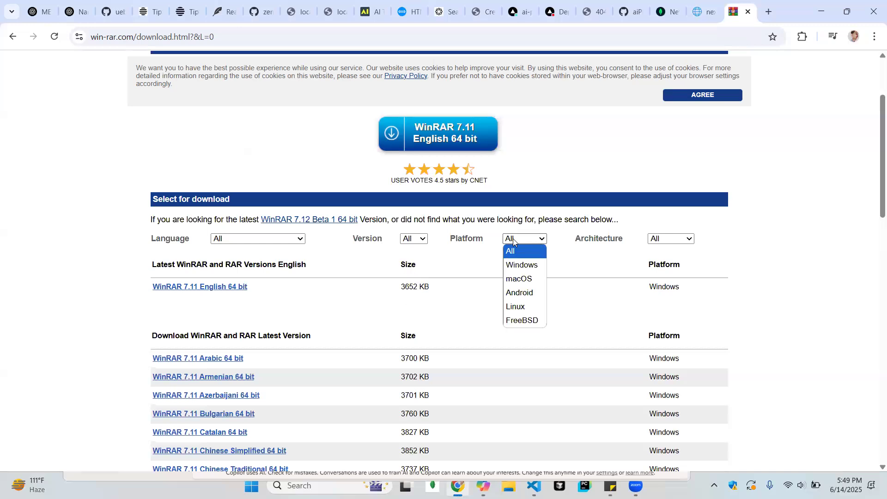
left_click(521, 265)
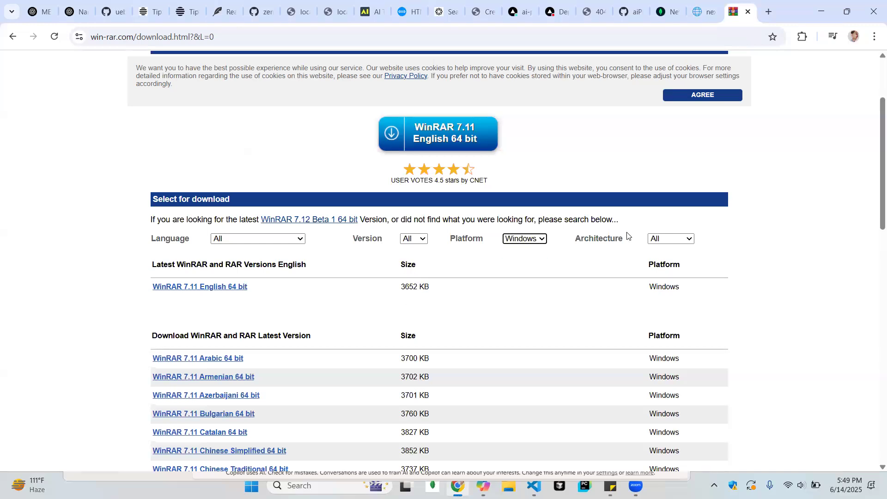
left_click(658, 242)
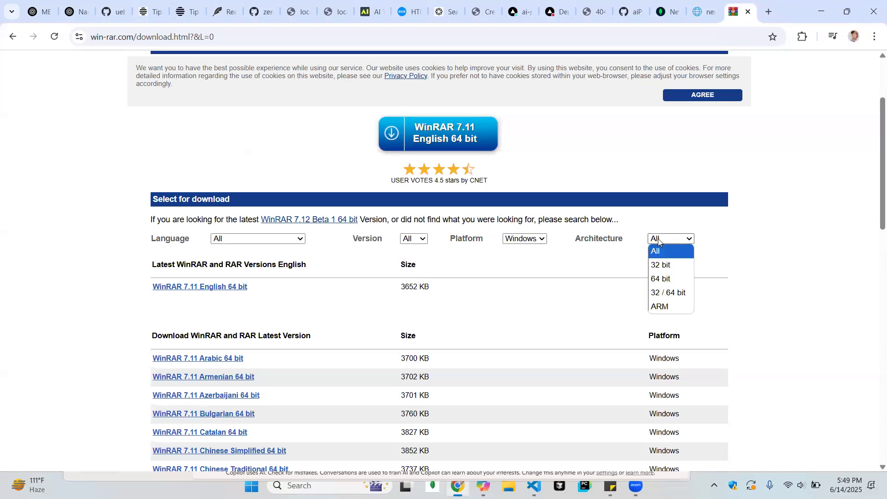
left_click(682, 266)
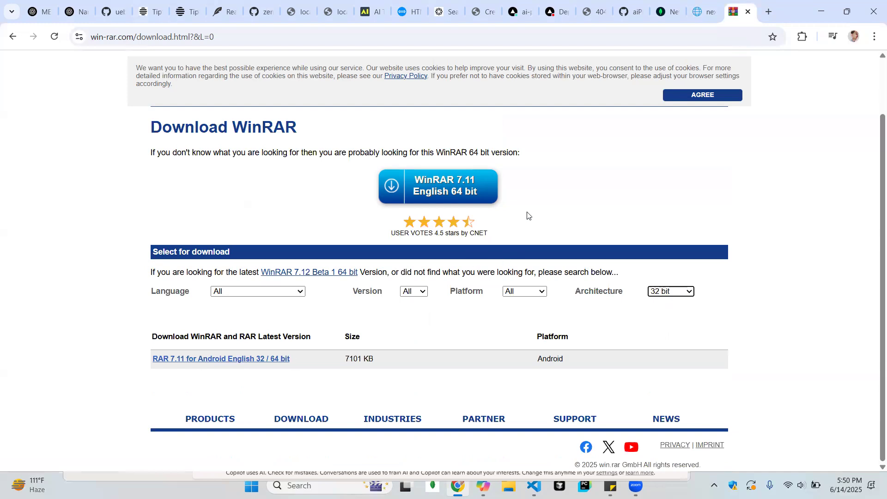
- Download WinRAR 7.11 English 64 bit, dismiss the installation guide and check the transfer in EagleGet before minimizing it
left_click(476, 196)
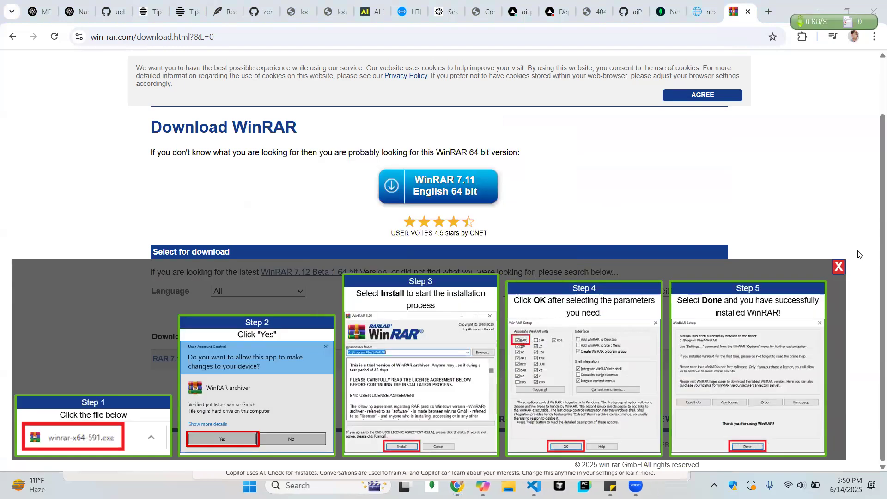
left_click(838, 267)
left_click(835, 24)
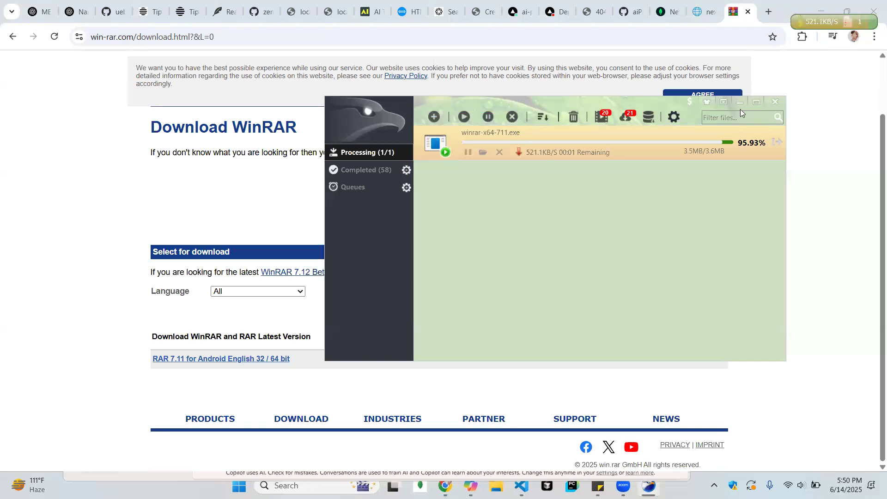
left_click(740, 102)
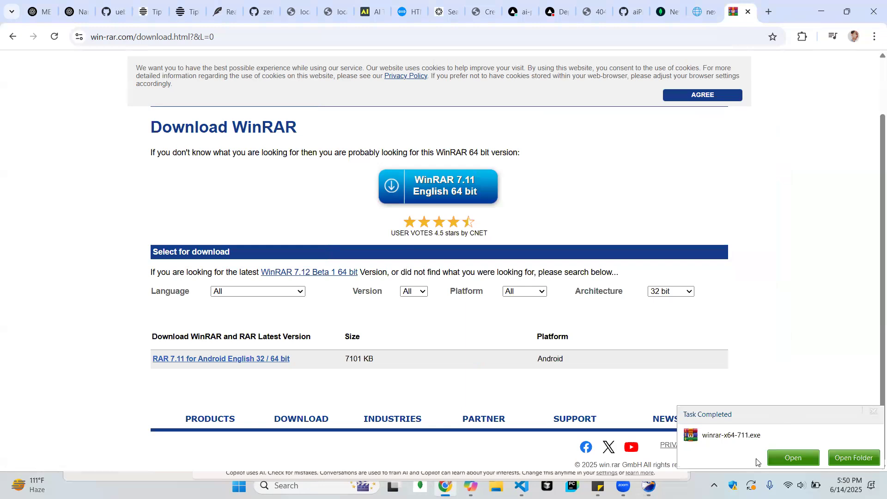
- Open the download's folder and launch the winrar-x64-711.exe installer
left_click(842, 462)
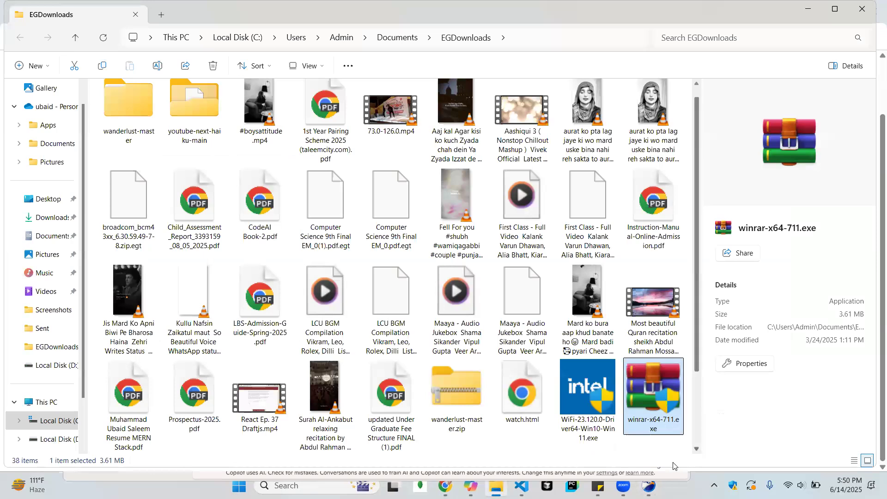
left_click(671, 446)
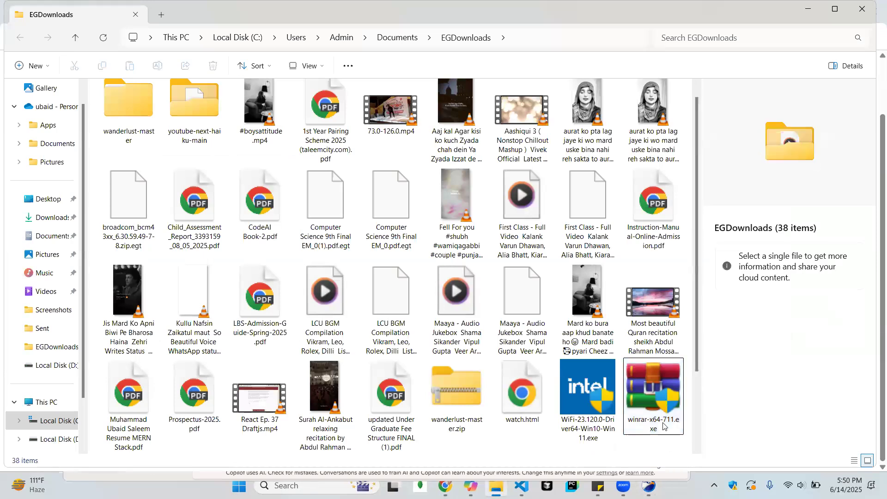
left_click(658, 390)
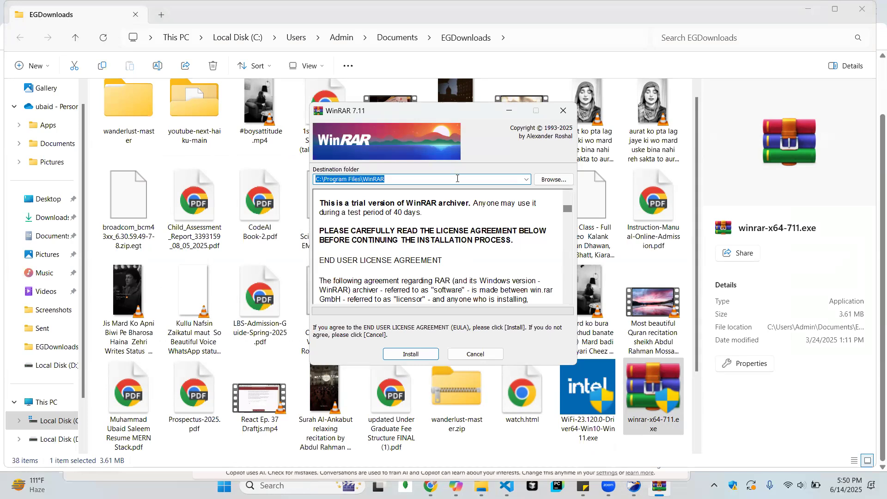
- Install WinRAR in C:\Program Files\WinRAR with the default file associations and integration options, and finish the setup
left_click(415, 355)
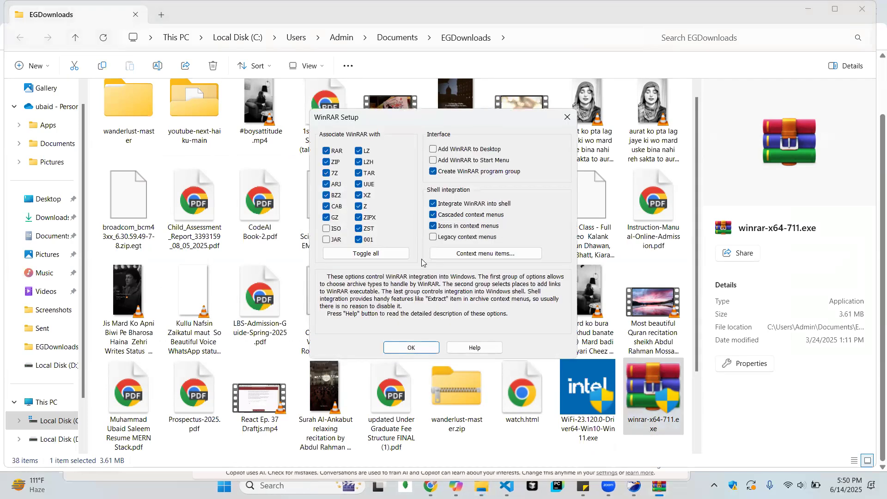
left_click(436, 349)
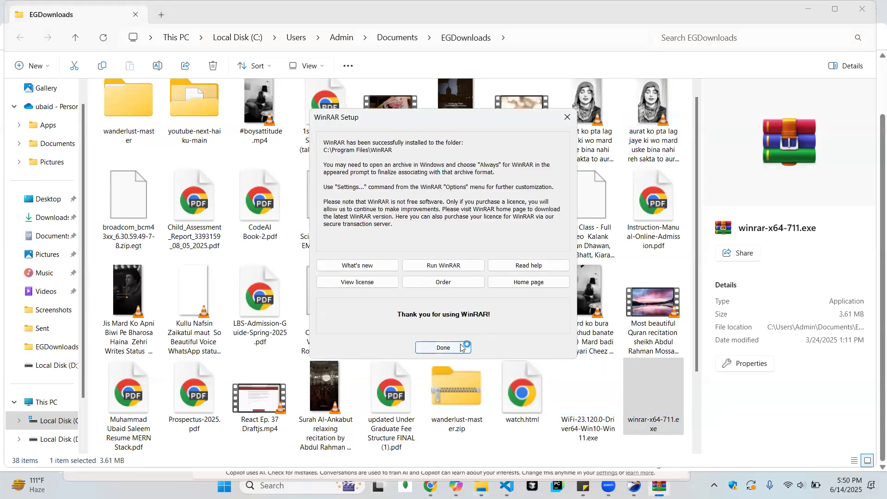
left_click(464, 348)
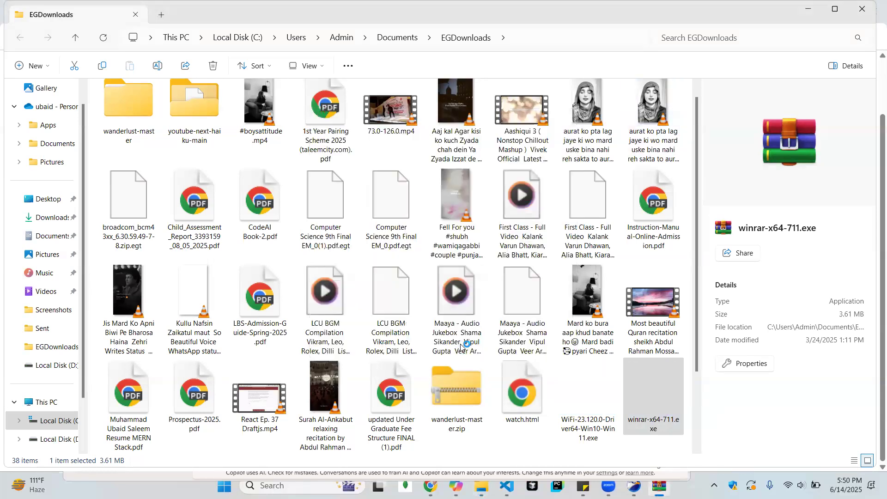
- Close the EGDownloads folder window and the EagleGet download manager
left_click(862, 11)
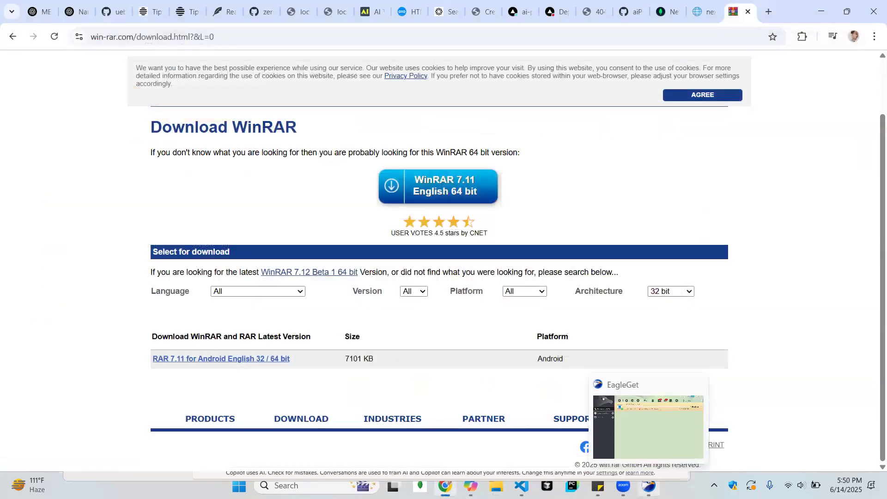
left_click(649, 486)
left_click(777, 101)
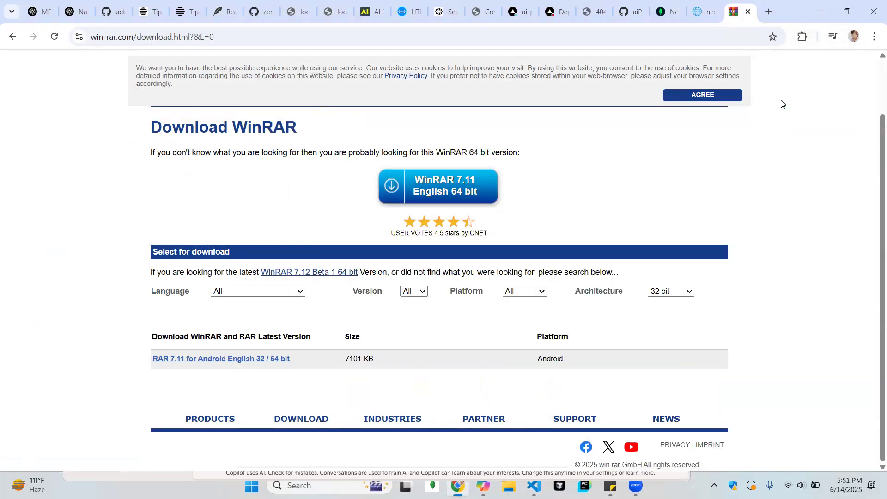
- Search Google in a new browser tab for "eagle get downloader" and open the EagleGet free download page on eagleget.org
left_click(775, 11)
type("eagl")
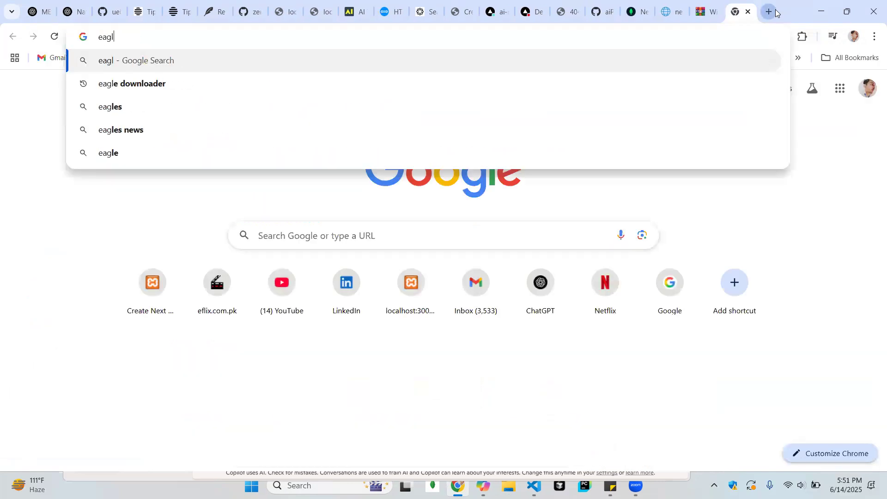
type("e get dow")
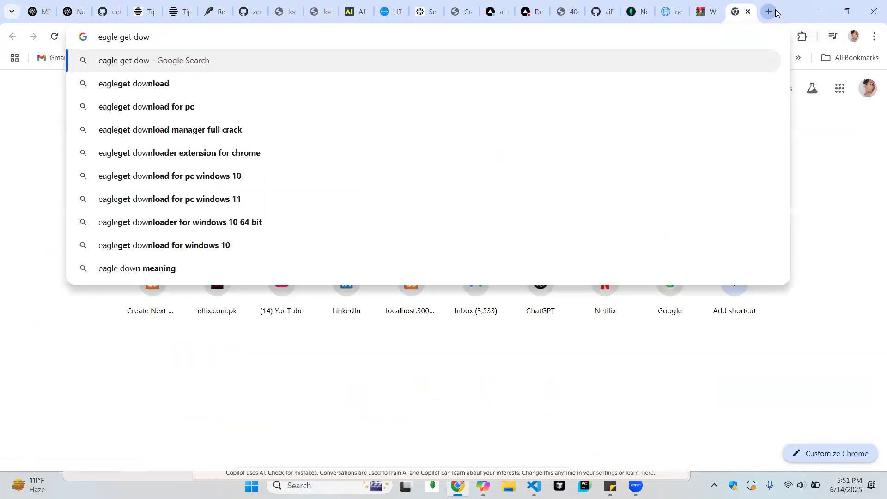
type("nloader")
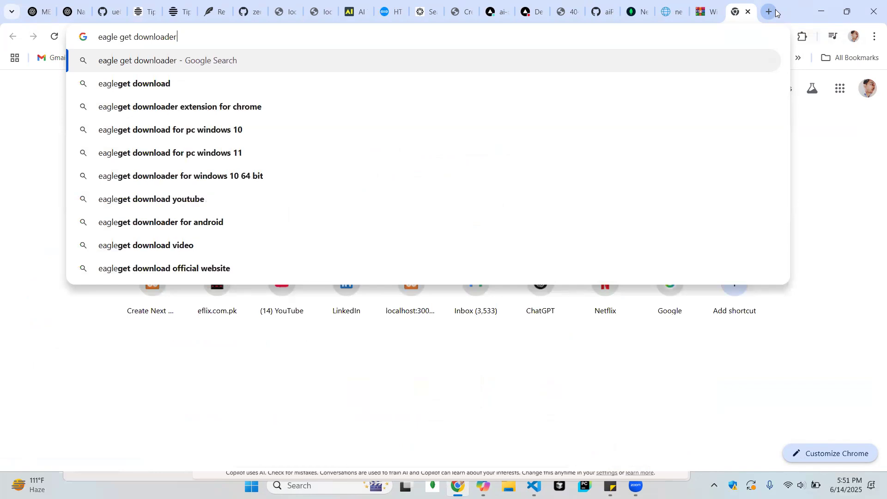
key("Return")
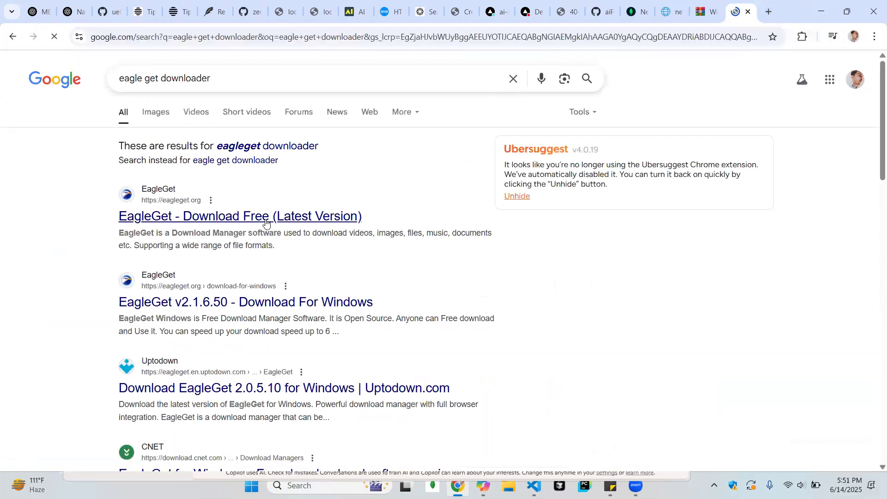
left_click(266, 226)
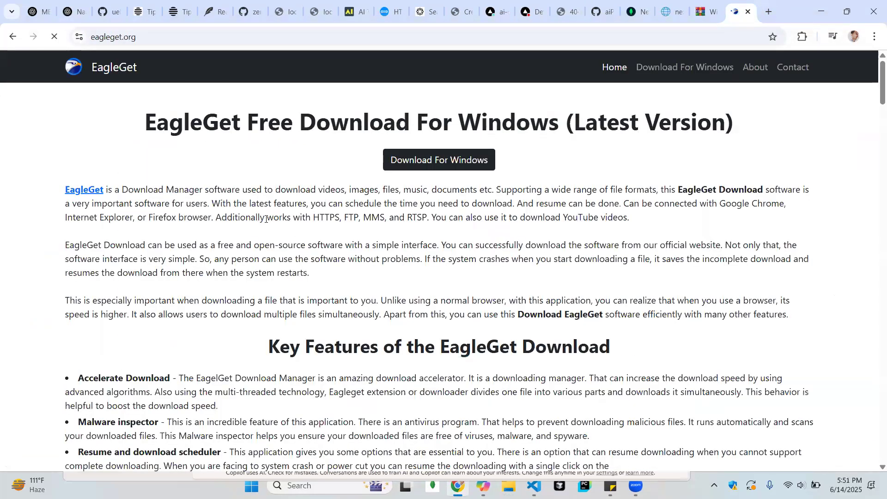
- Download eagleget_setup.exe for Windows from Server 1 into the EGDownloads folder with automatic start
left_click(432, 165)
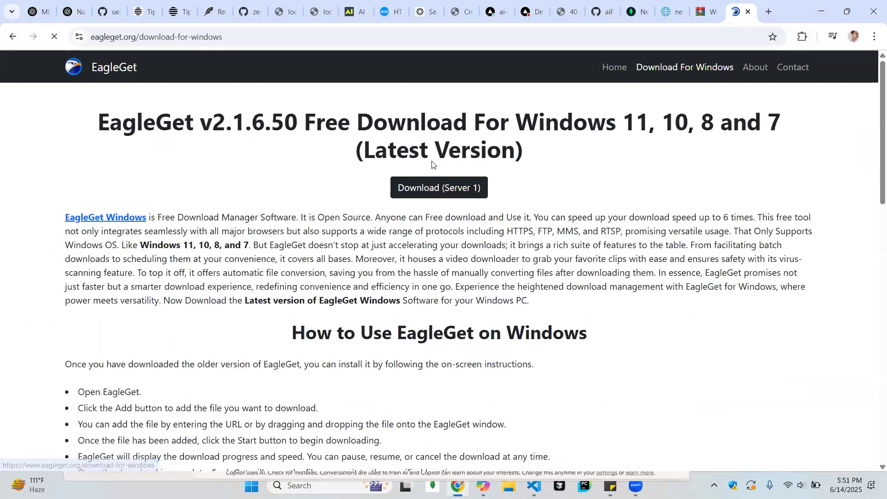
left_click(475, 189)
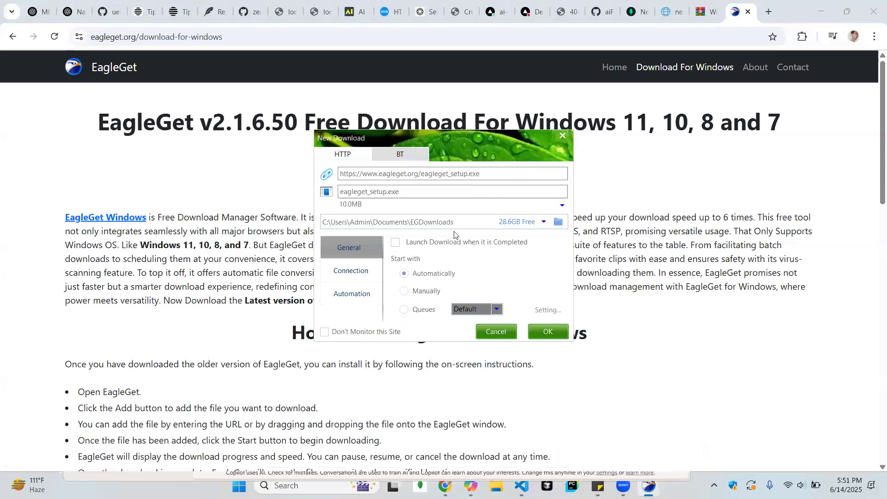
left_click(560, 336)
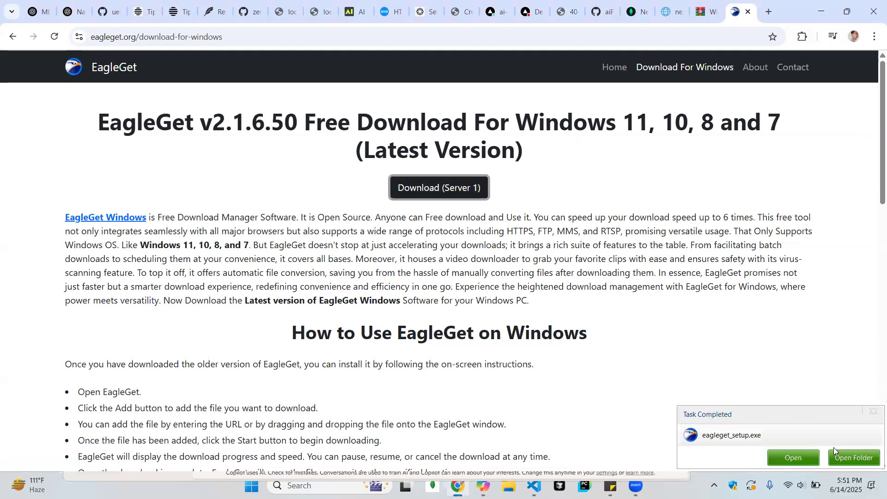
- Run the EagleGet installer with its default options, allow its network access through the firewall, and finish with EagleGet set to launch
left_click(804, 457)
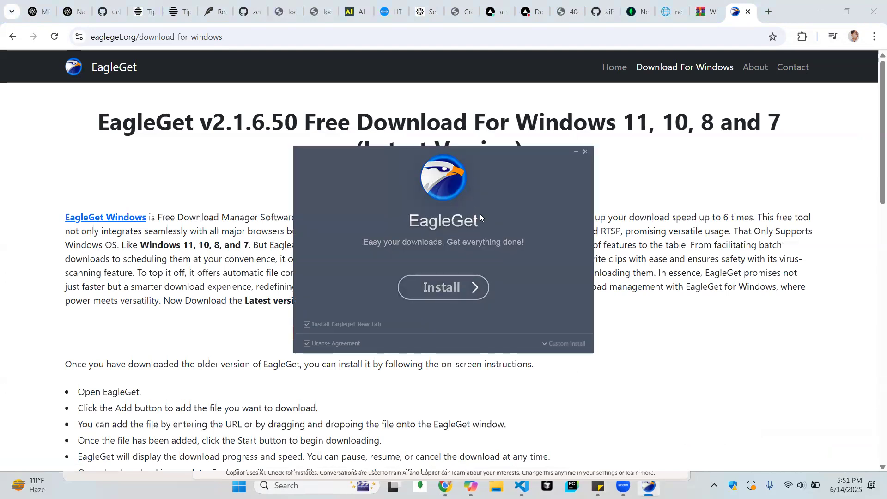
left_click(473, 289)
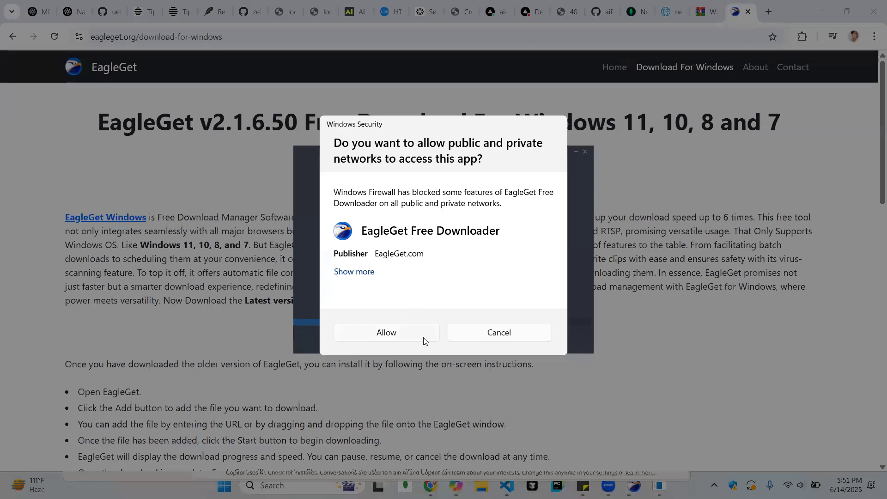
left_click(415, 337)
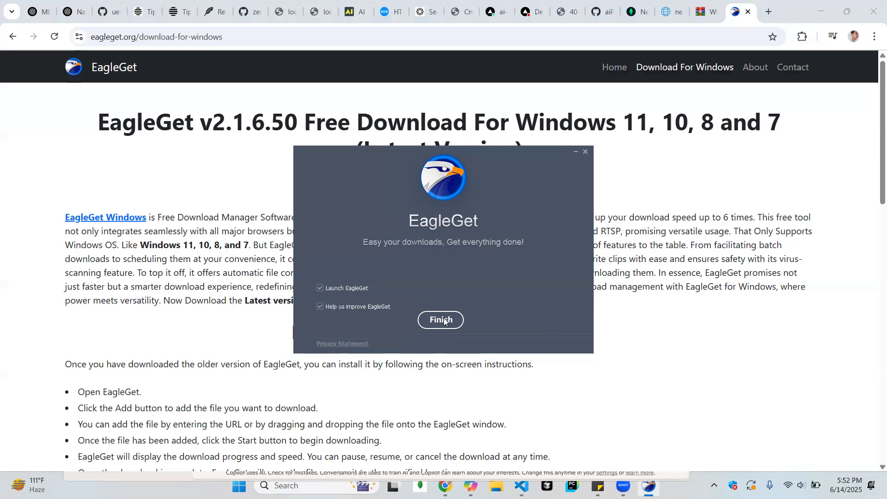
left_click(445, 319)
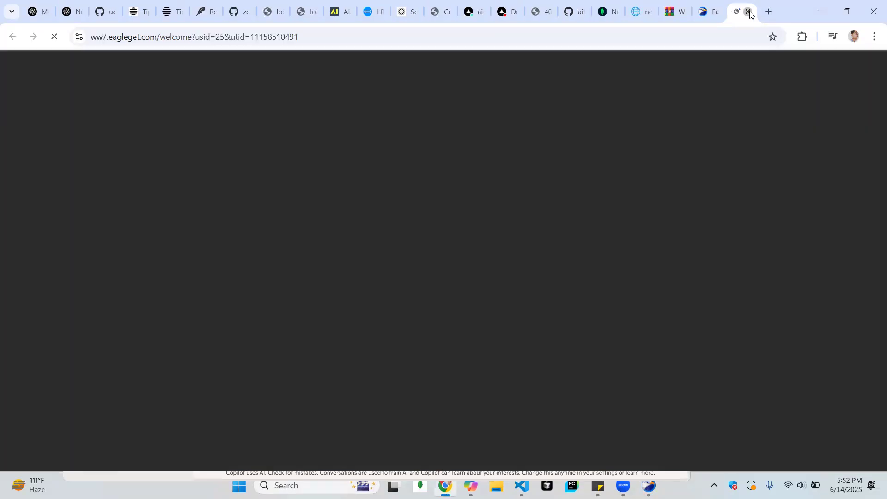
- Close the EagleGet welcome page and the EagleGet download page in the browser
left_click(748, 12)
left_click(749, 12)
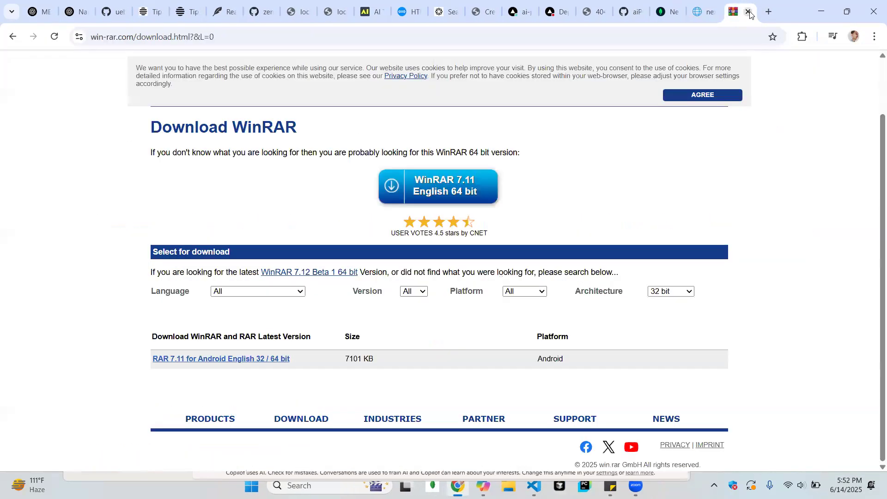
left_click(681, 32)
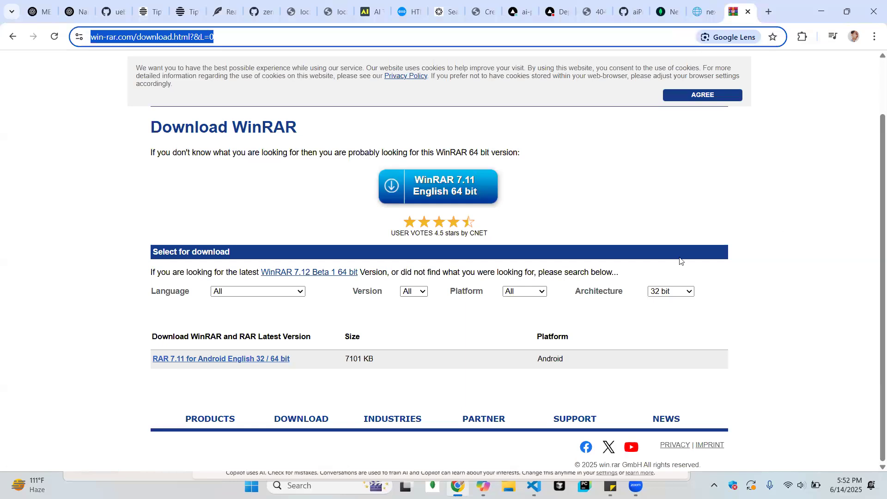
- Switch to File Explorer and open the Softwares folder on Local Disk (D:)
key("super+e")
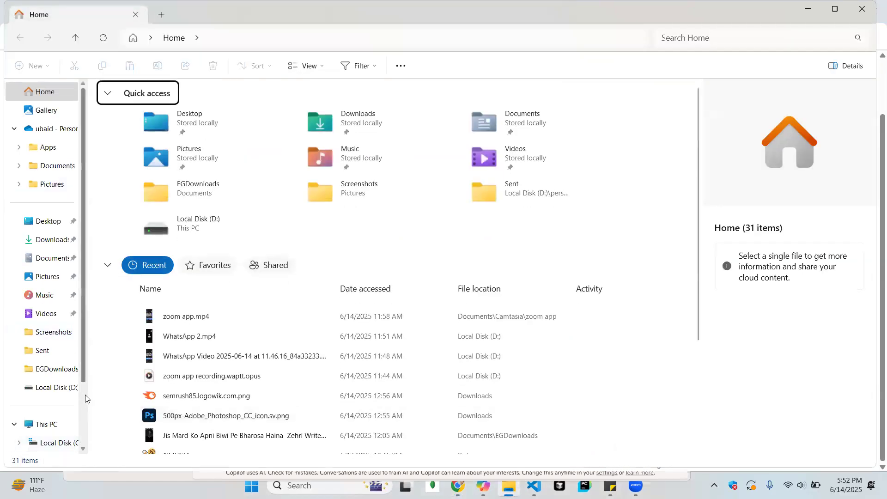
scroll(86, 433, "down", 1)
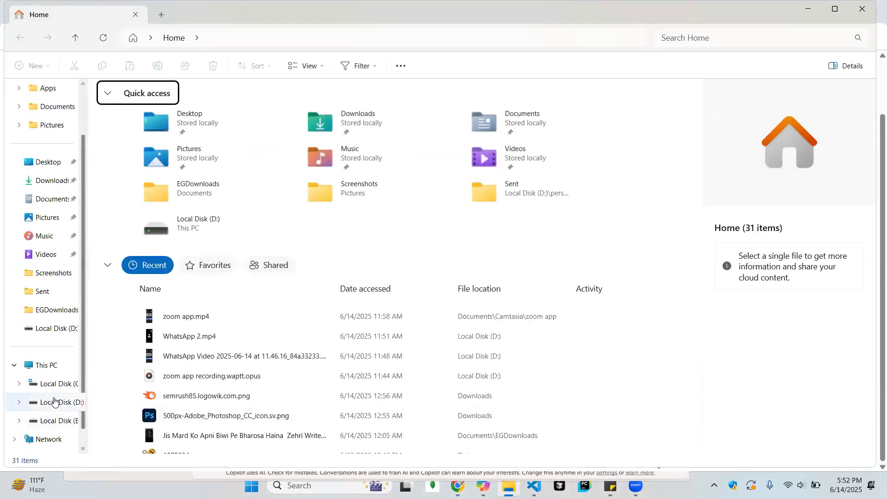
left_click(56, 402)
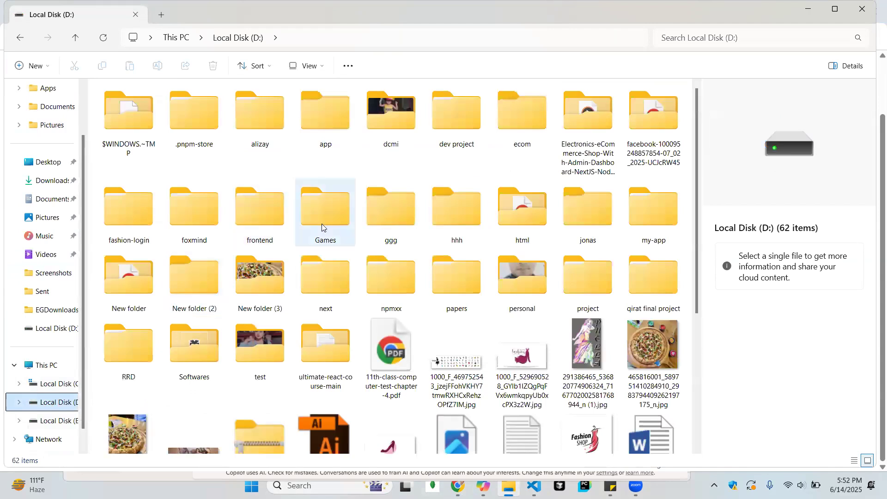
left_click(322, 225)
key("s")
key("e")
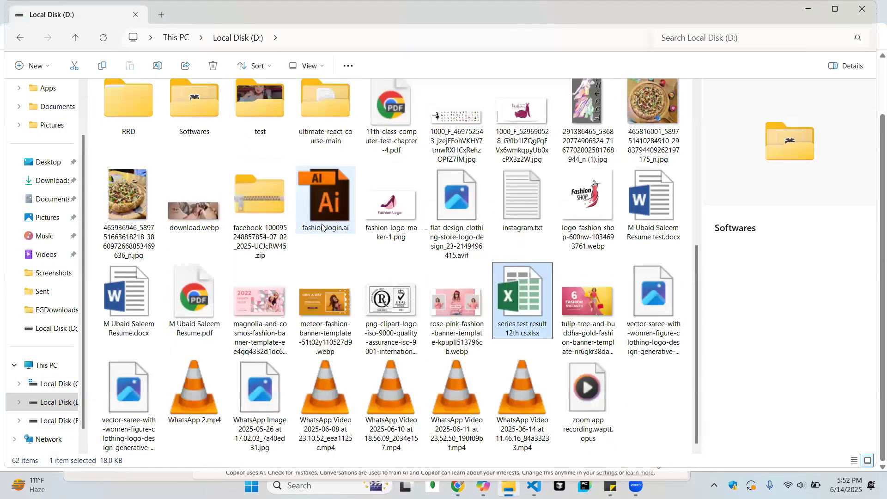
key("s")
key("Return")
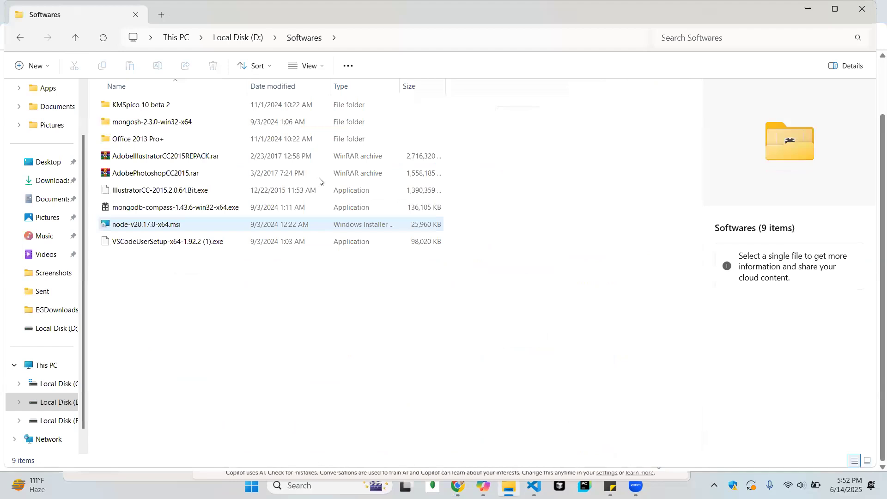
- Look through the archives and installers stored in the Softwares folder
left_click(310, 140)
key("Up")
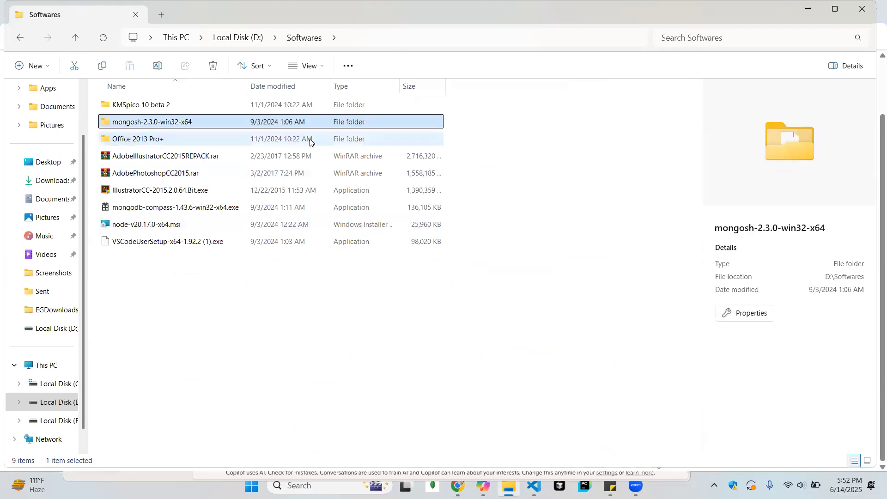
key("Down")
key("Down")
key("Down")
key("Down")
key("Down")
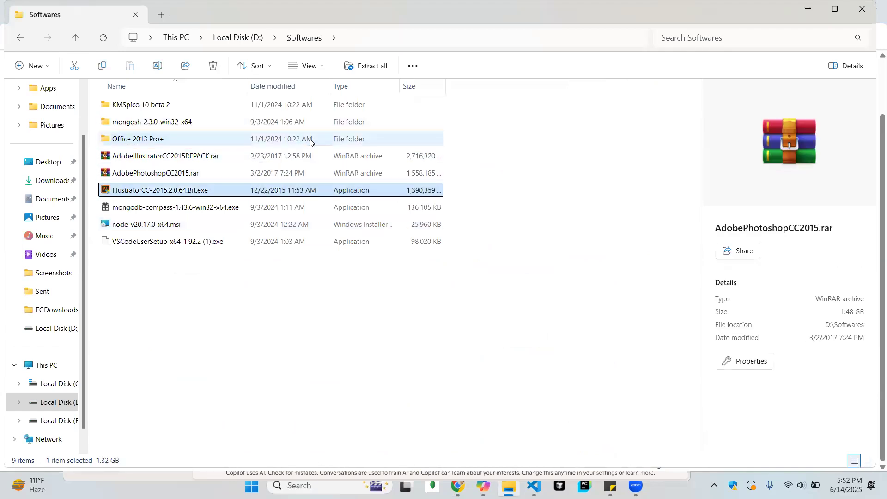
key("Down")
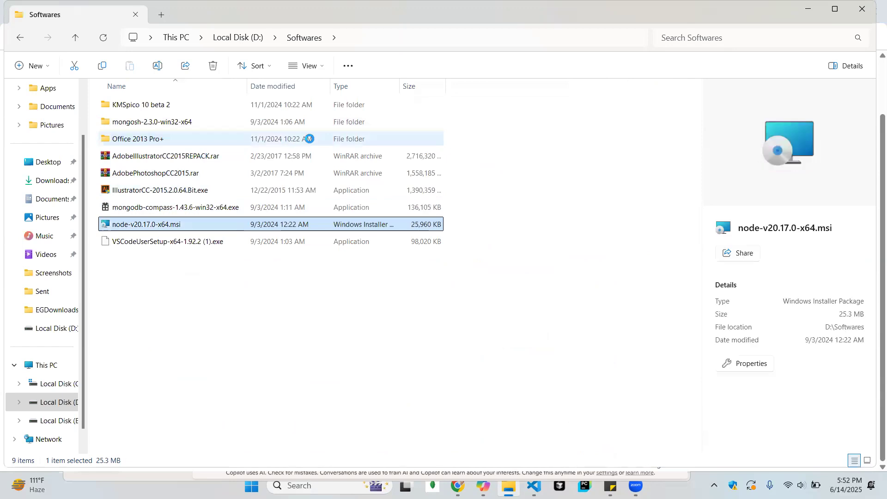
key("Down")
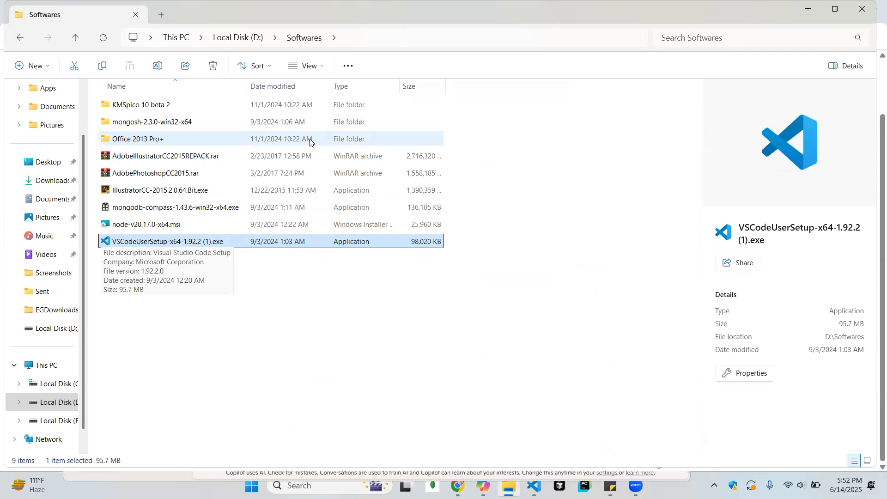
key("Up")
key("Up")
key("Up")
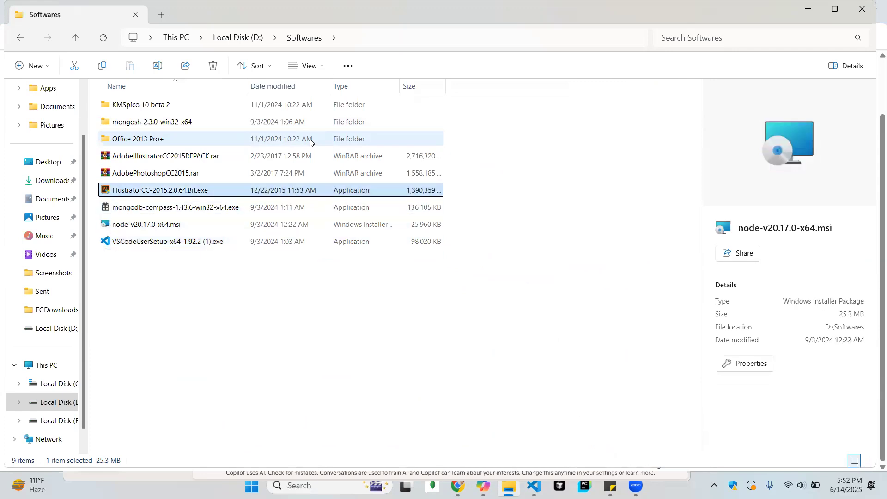
- Try to run the VSCodeUserSetup-x64-1.92.2 (1).exe installer and cancel its setup
key("Down")
key("Down")
key("Down")
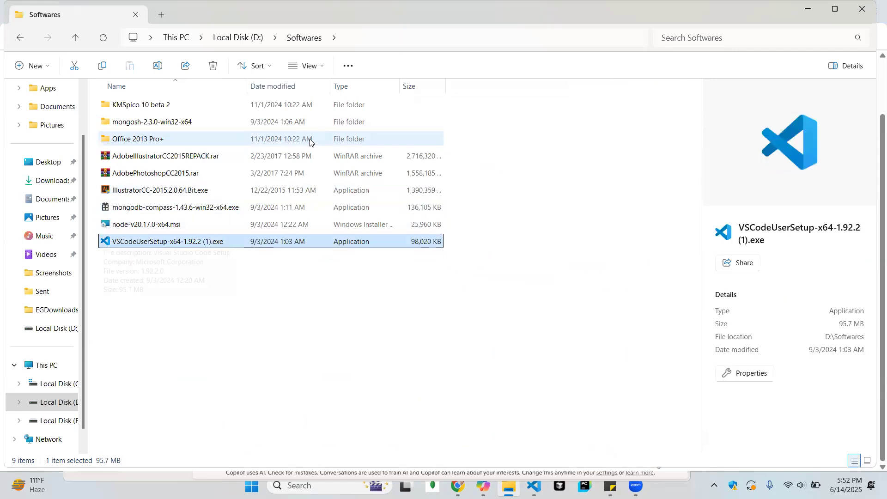
key("Return")
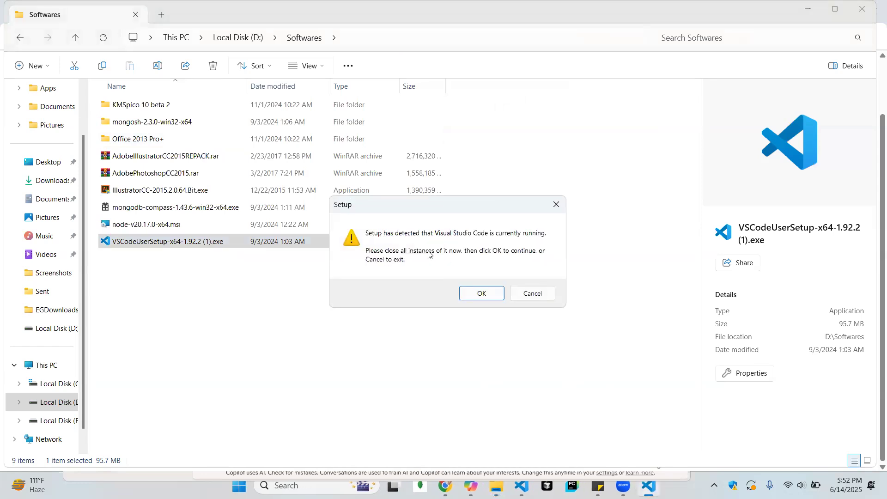
left_click(532, 295)
- Run mongodb-compass-1.43.6-win32-x64.exe from the Softwares folder and close the MongoDB Compass window
key("Up")
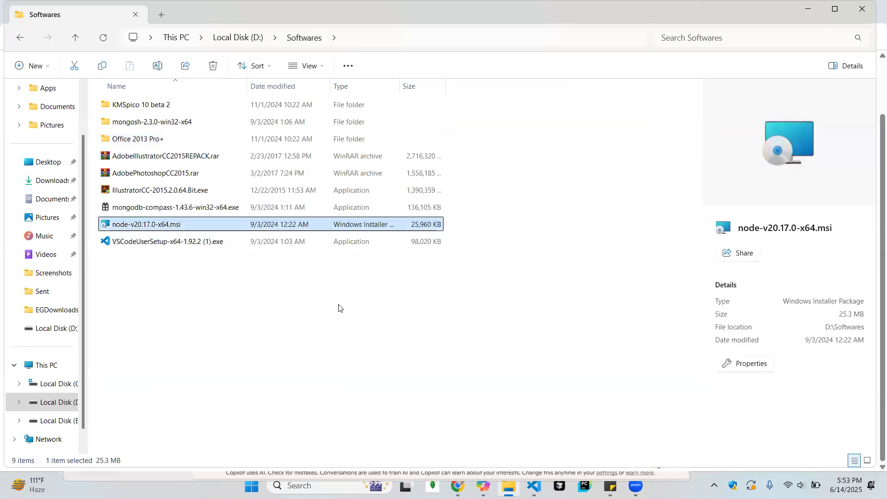
key("Up")
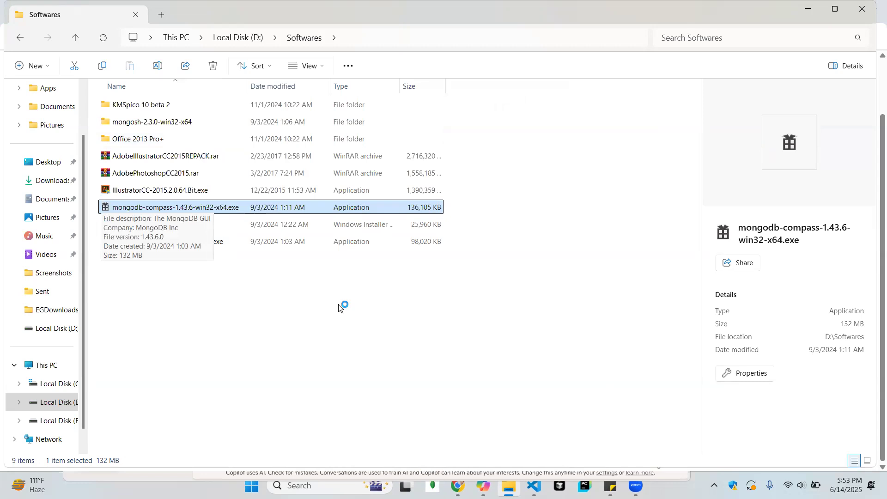
mouse_move(636, 485)
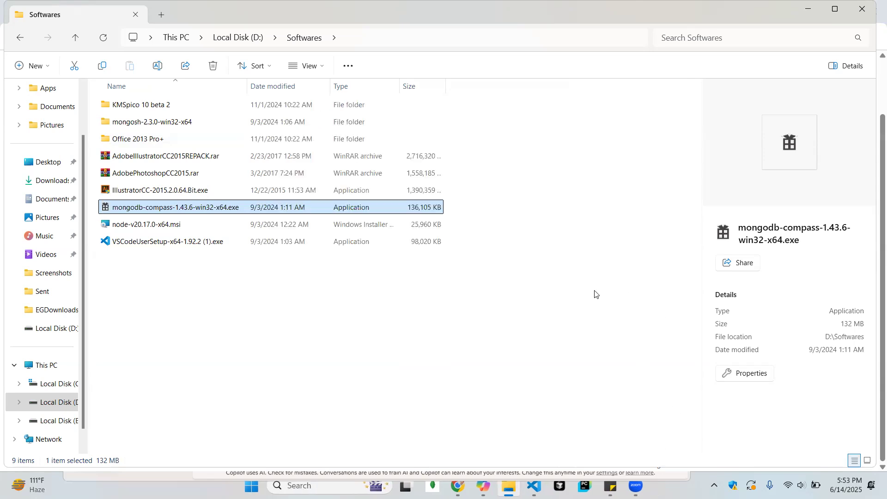
left_click(569, 320)
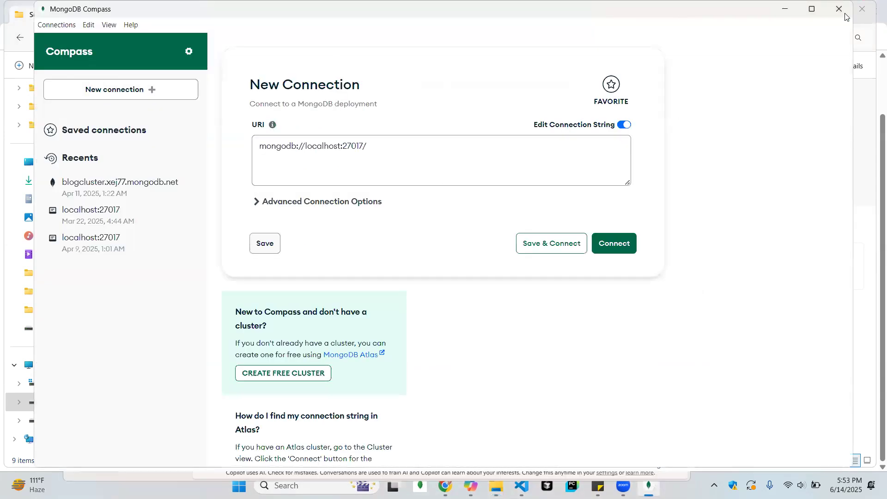
left_click(844, 15)
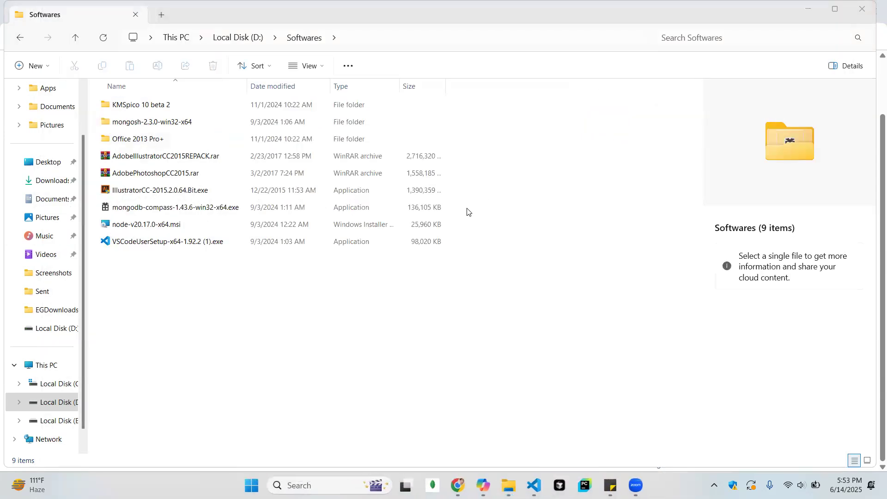
- Inspect the contents of the KMSpico 10 beta 2 and mongosh-2.3.0-win32-x64 folders, returning to the Softwares folder
left_click(365, 295)
key("Down")
key("Up")
key("Up")
key("Up")
key("Up")
key("Up")
key("Up")
key("Up")
key("Return")
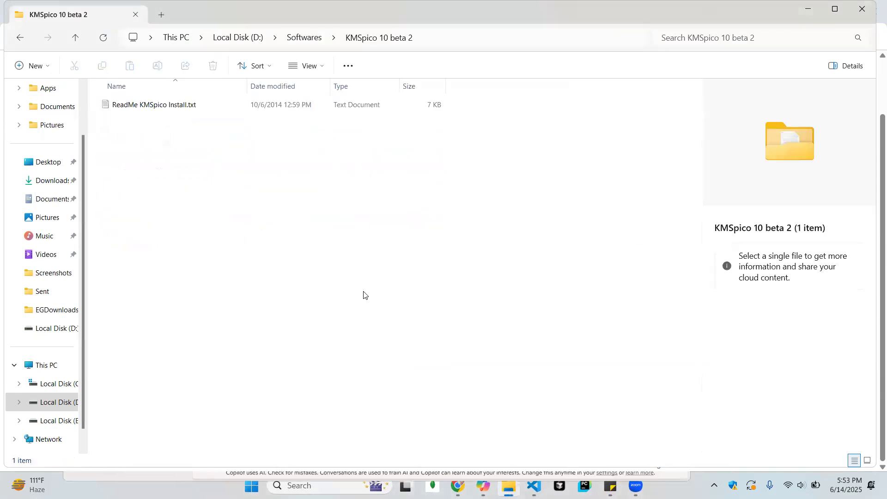
key("Down")
key("BackSpace")
key("Down")
key("Return")
key("BackSpace")
- Open the Office 2013 Pro+ folder, check its KMSPico 10.1.9 subfolder, and open the Setup subfolder
key("Down")
key("Return")
key("Down")
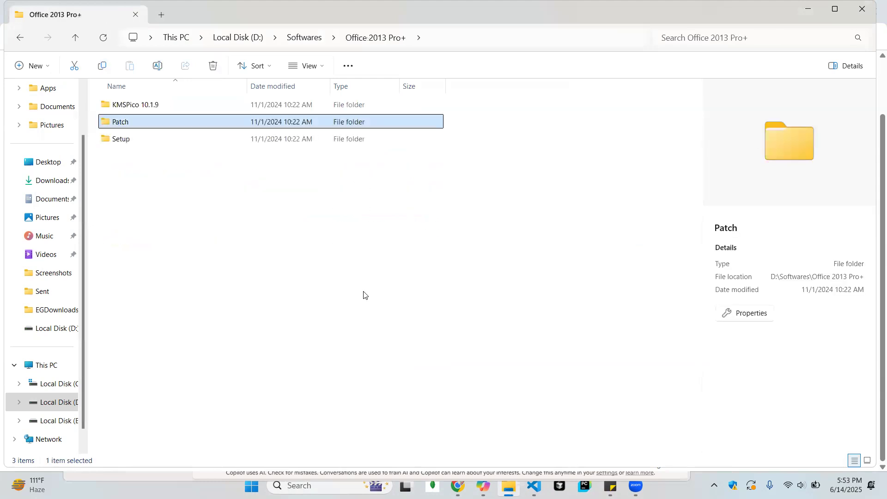
key("Up")
key("Return")
key("Down")
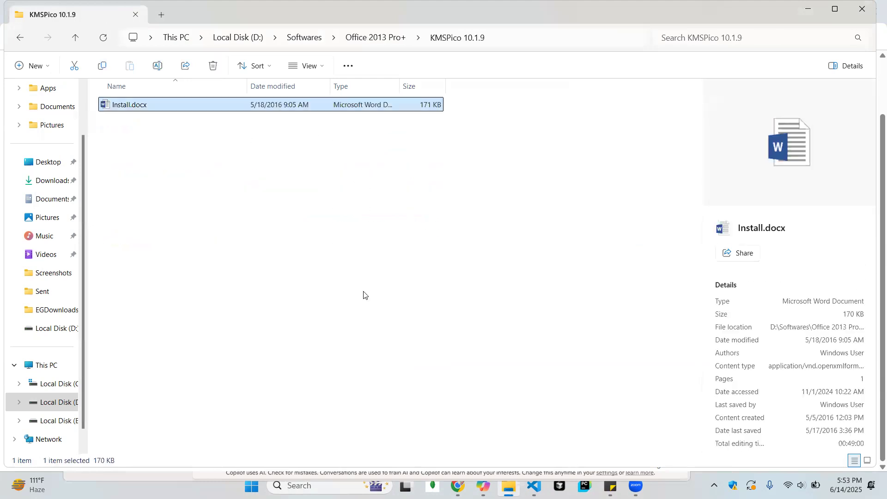
key("BackSpace")
key("Down")
key("Down")
key("Return")
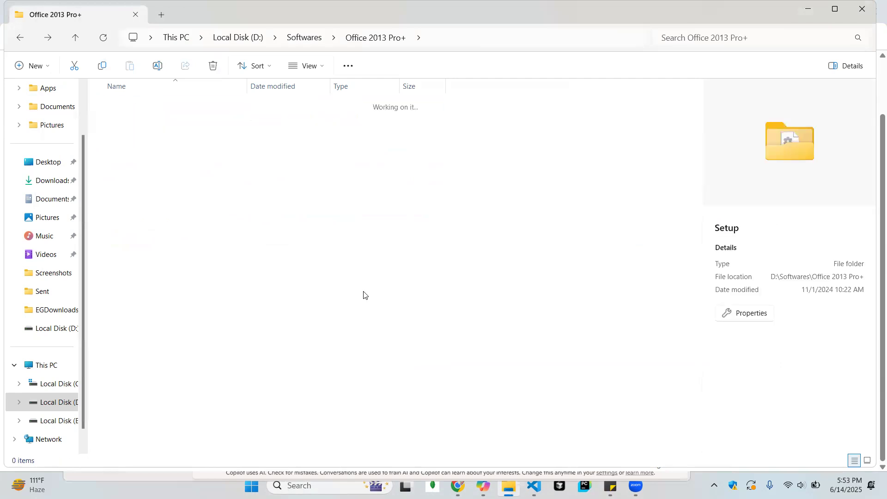
- Open the Patch folder in Office 2013 Pro+ and select KMSnano_setup.exe inside KMS Nano_v24.zip
key("BackSpace")
key("Up")
key("Return")
key("Down")
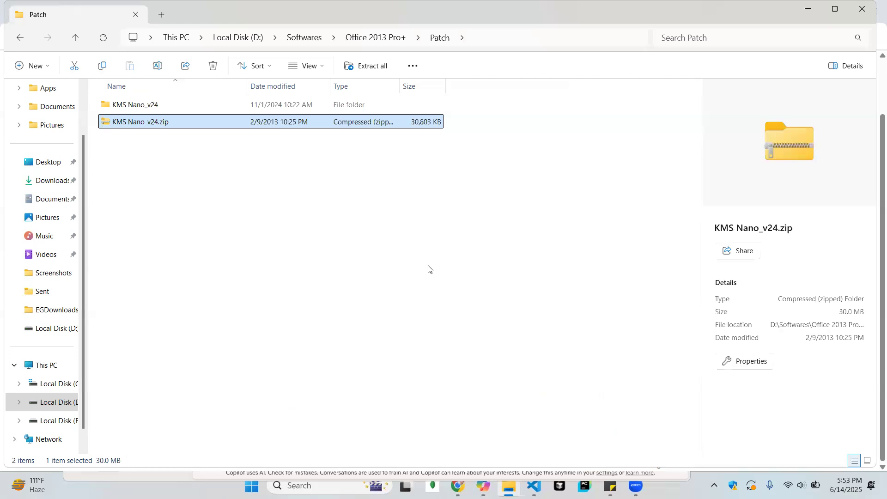
key("Return")
key("Down")
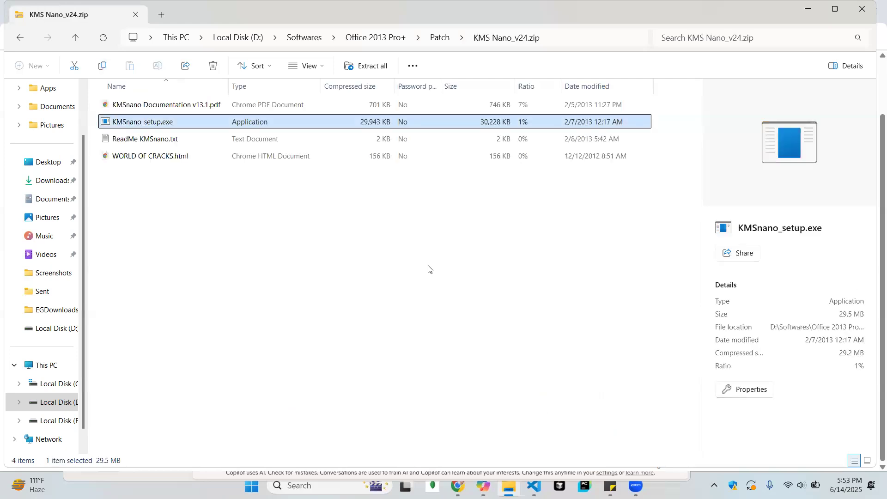
- Extract all files of KMS Nano_v24.zip to D:\Softwares\Office 2013 Pro+\Patch\KMS Nano_v24, replacing the files in the destination
key("Return")
left_click(410, 264)
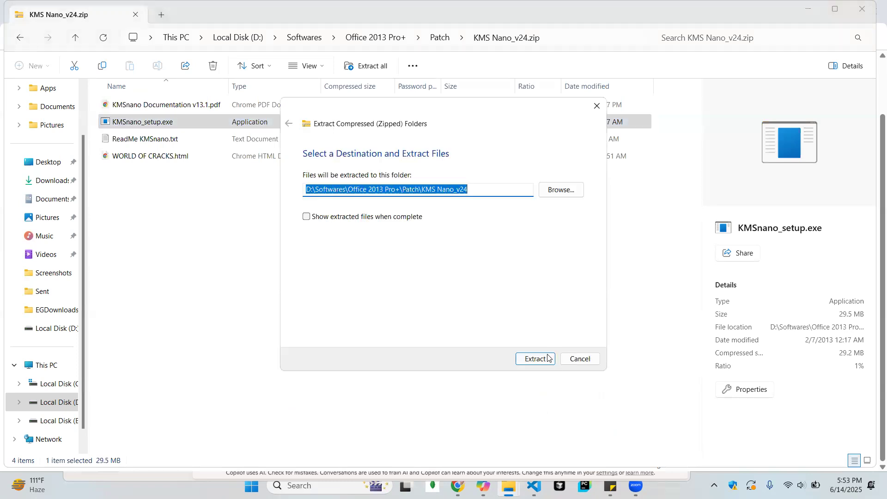
left_click(548, 358)
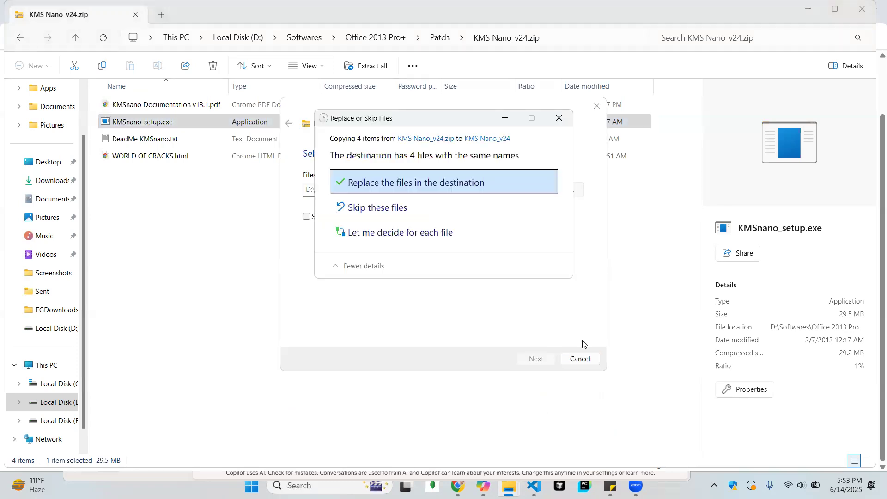
left_click(437, 184)
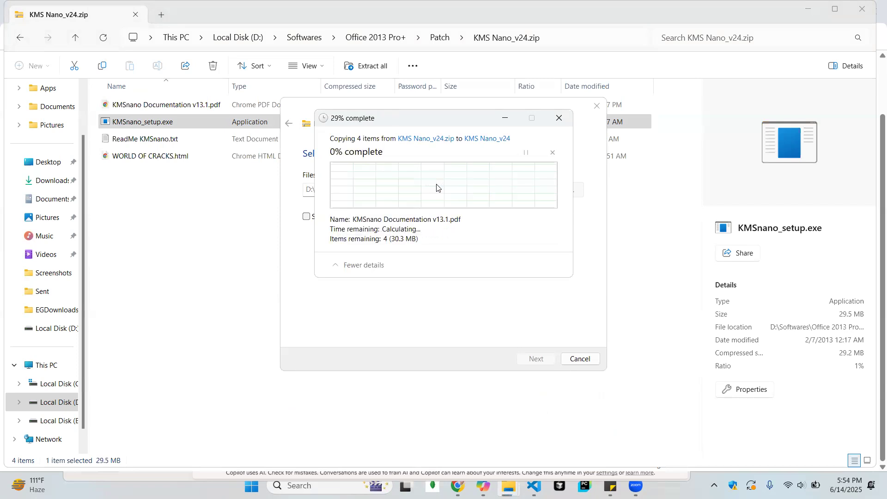
- Run KMSnano_setup.exe and advance the KMSnano 24 setup wizard from the welcome page to the password page
double_click(192, 124)
left_click(458, 266)
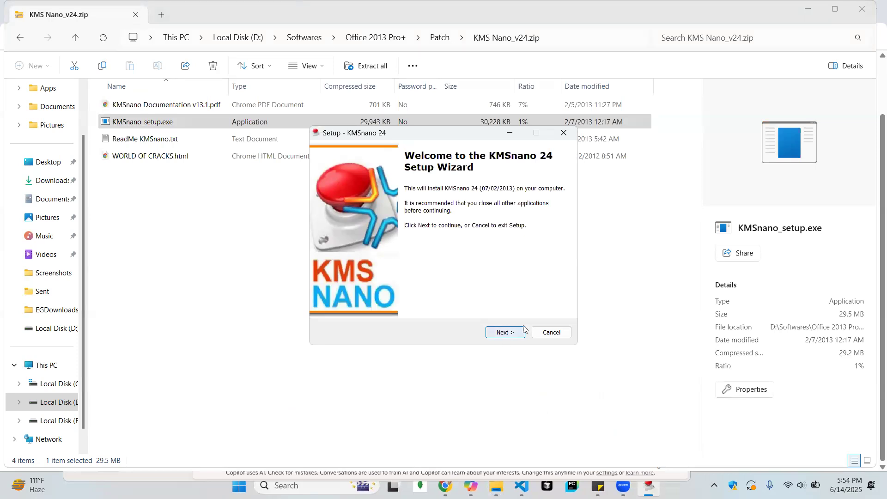
left_click(505, 335)
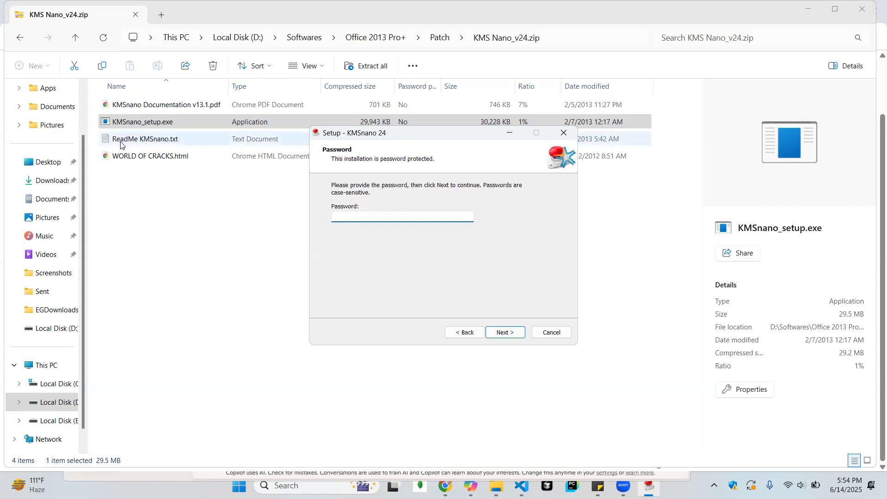
- Open ReadMe KMSnano.txt in Notepad, set as the app always used for .txt files, and copy the installation password
double_click(156, 140)
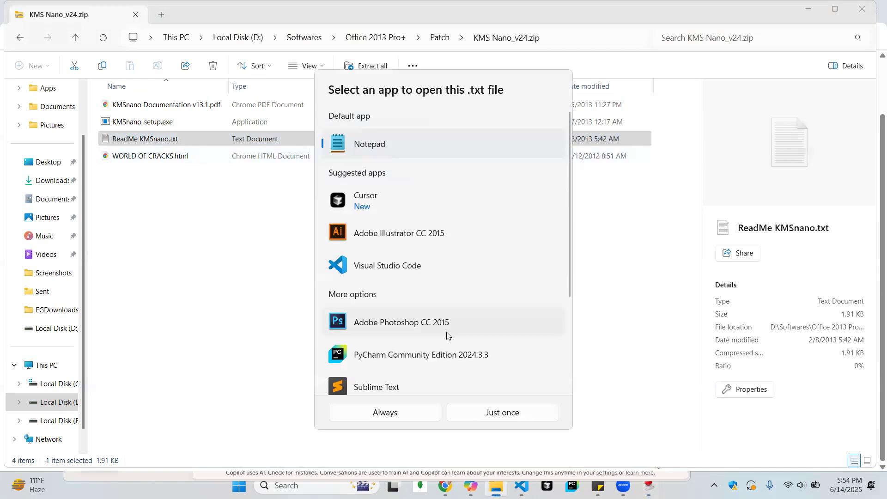
left_click(403, 418)
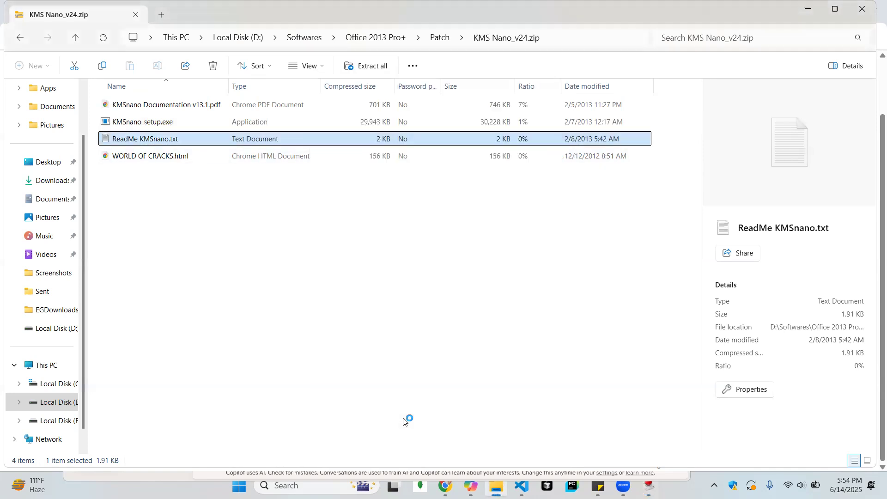
left_click(340, 259)
left_click_drag(646, 296, 69, 296)
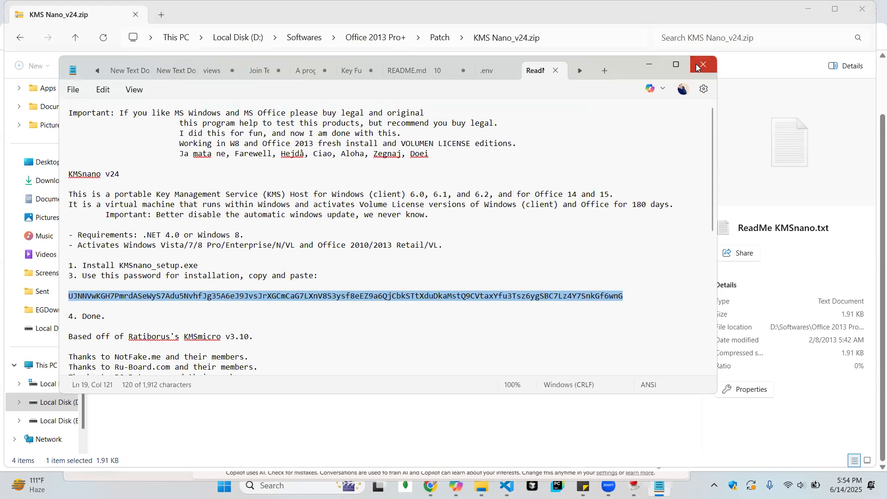
- Close Notepad, paste the installation password into the KMSnano 24 setup, and advance with the default folders to the Ready to Install page
left_click(703, 65)
left_click(649, 486)
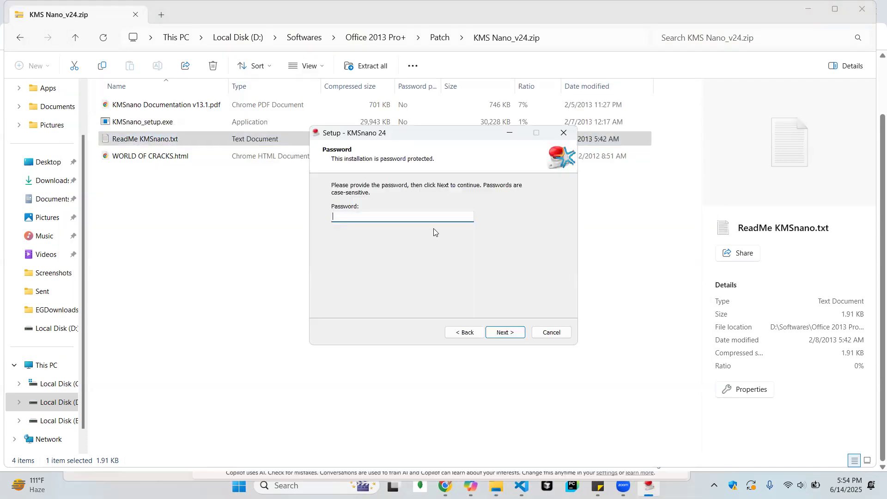
key("ctrl+v")
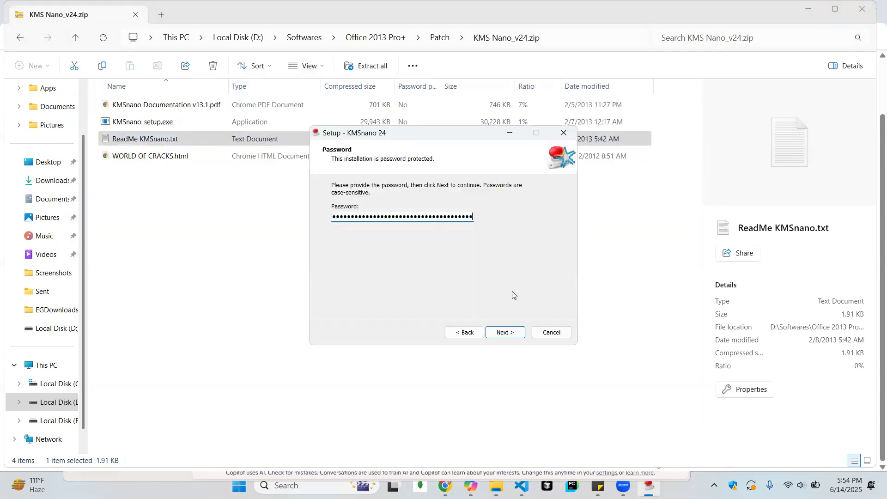
left_click(517, 331)
left_click(517, 331)
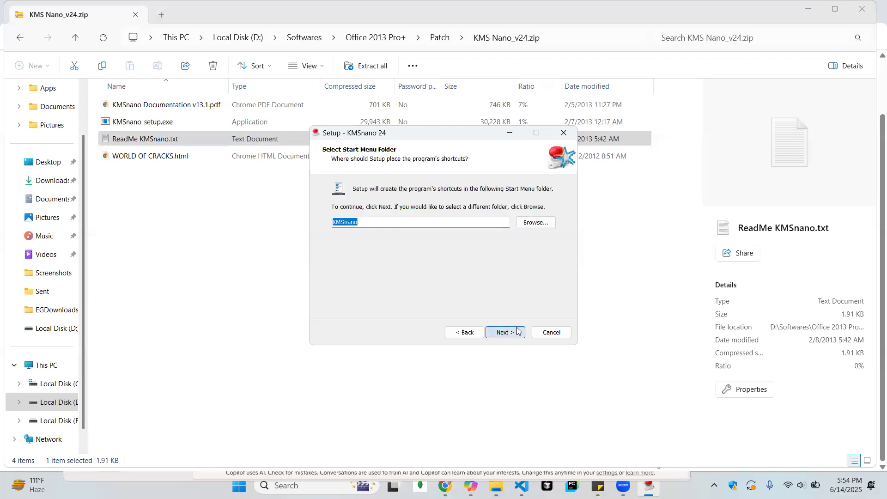
left_click(517, 331)
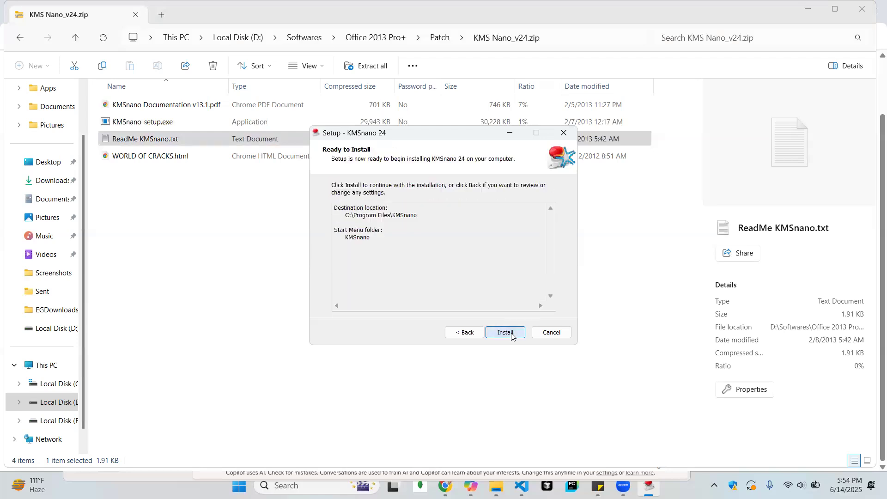
- Cancel the KMSnano 24 installation, confirm exiting the setup, and close the File Explorer window
left_click(551, 332)
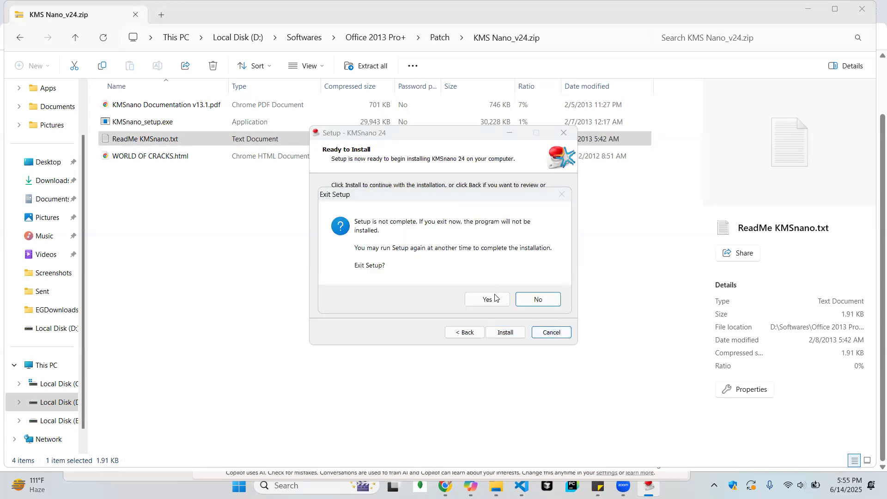
left_click(495, 298)
left_click(575, 248)
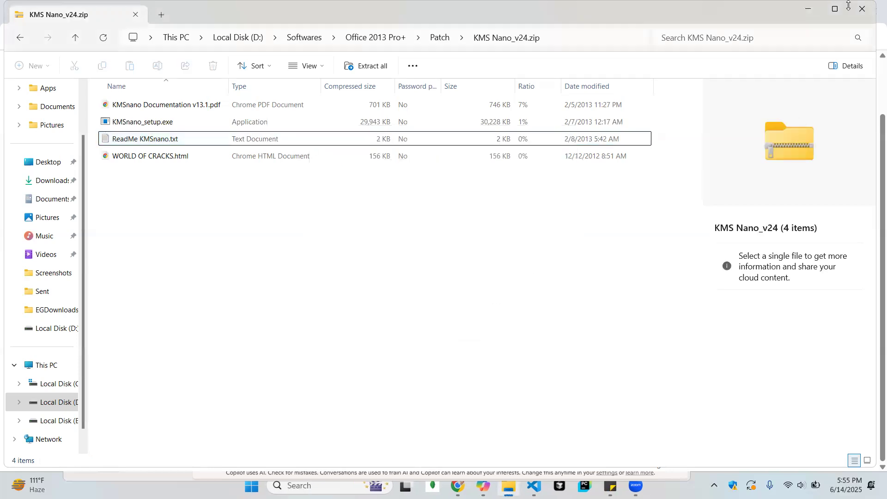
left_click(870, 18)
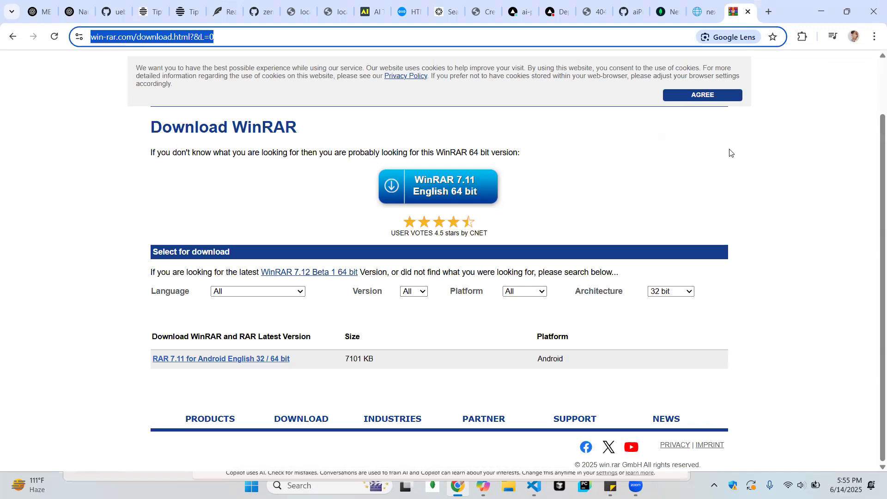
- Minimize the Chrome window with the WinRAR download page and close the Copilot window to show the desktop
left_click(608, 181)
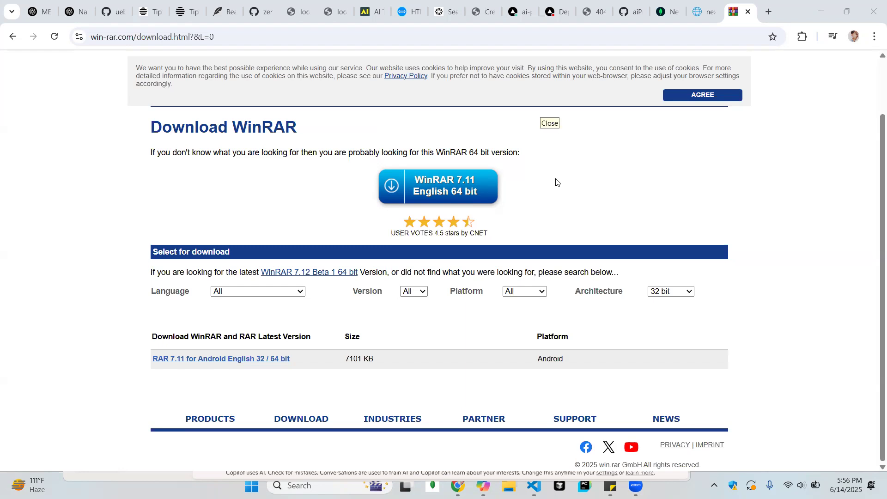
left_click(846, 11)
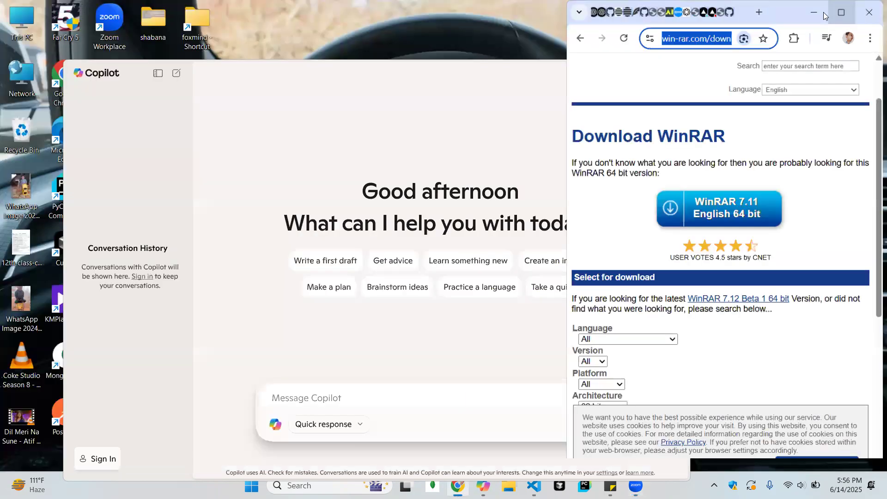
left_click(839, 14)
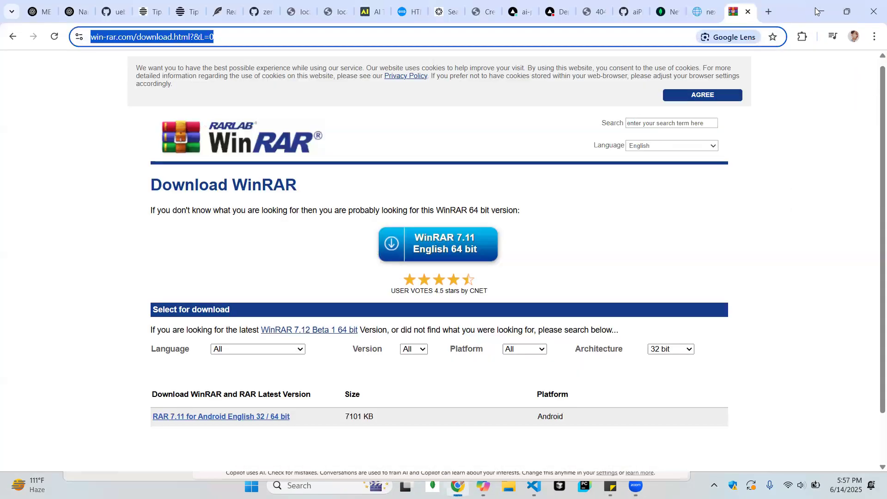
left_click(821, 10)
left_click(675, 73)
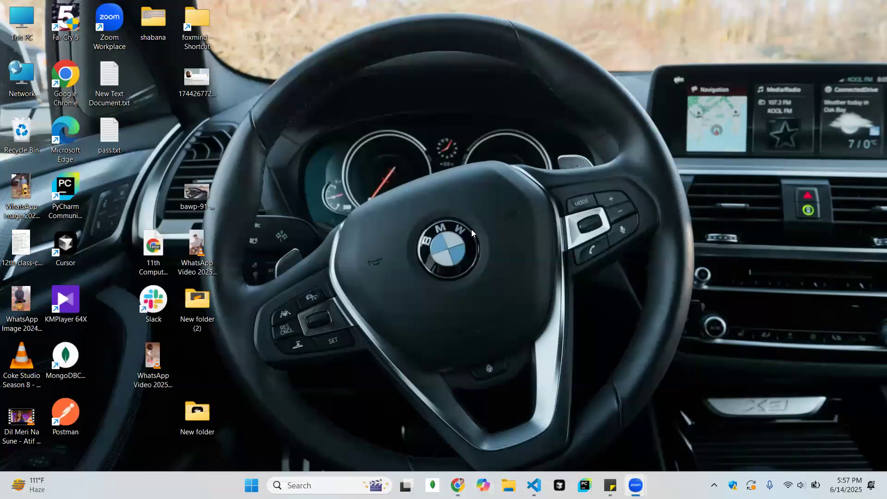
left_click_drag(246, 136, 571, 289)
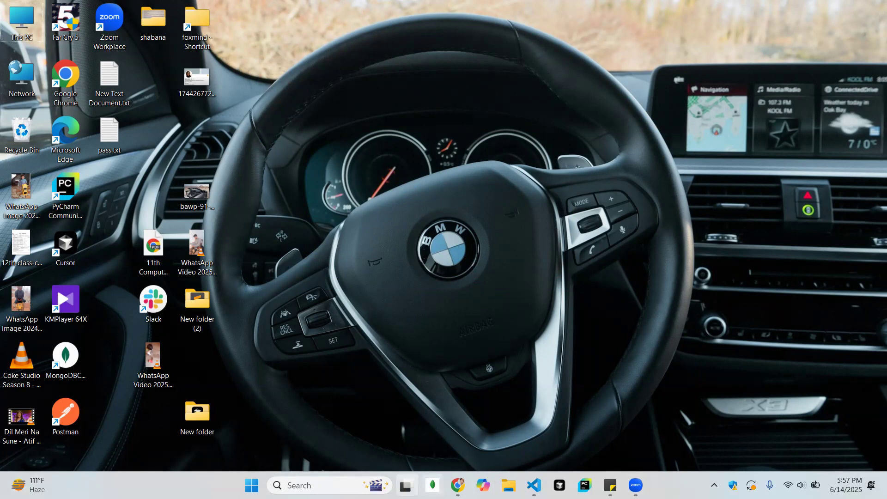
- Switch to the Testing virtual desktop, look over its desktop icons, and return to the Work desktop
left_click(406, 485)
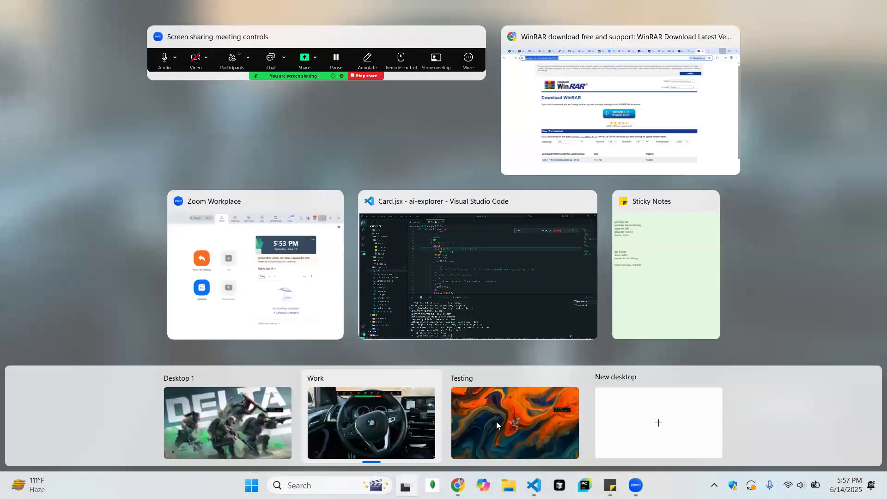
left_click(496, 422)
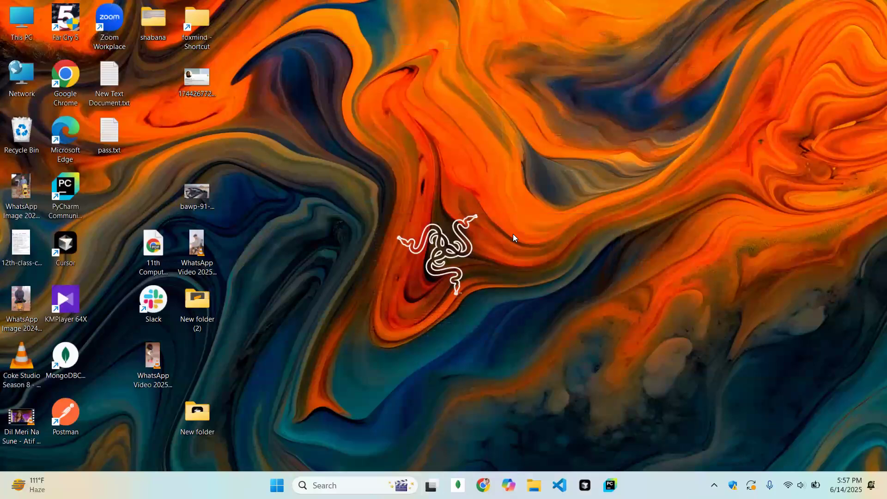
left_click(180, 257)
left_click(191, 205)
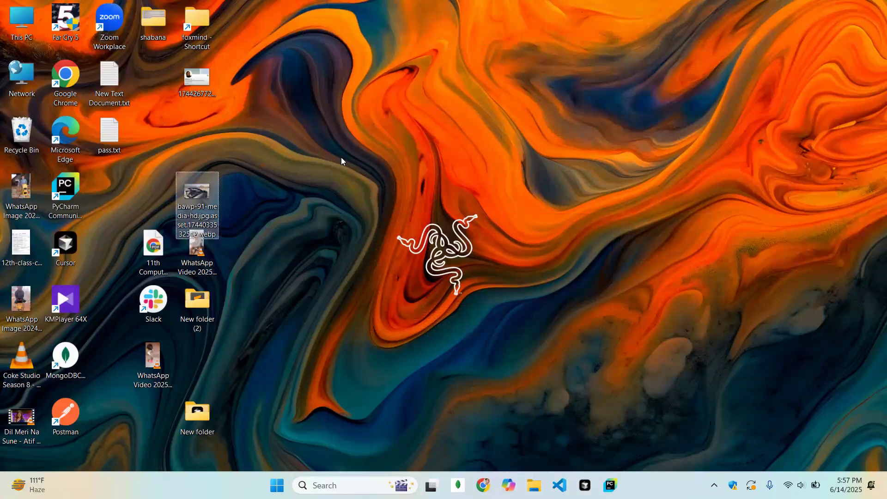
left_click(162, 250)
left_click(162, 316)
left_click(398, 333)
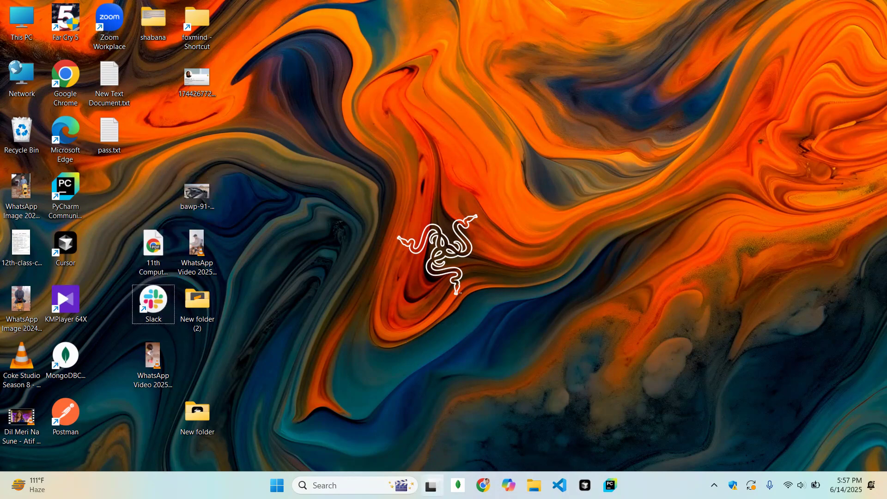
left_click(431, 485)
left_click(387, 420)
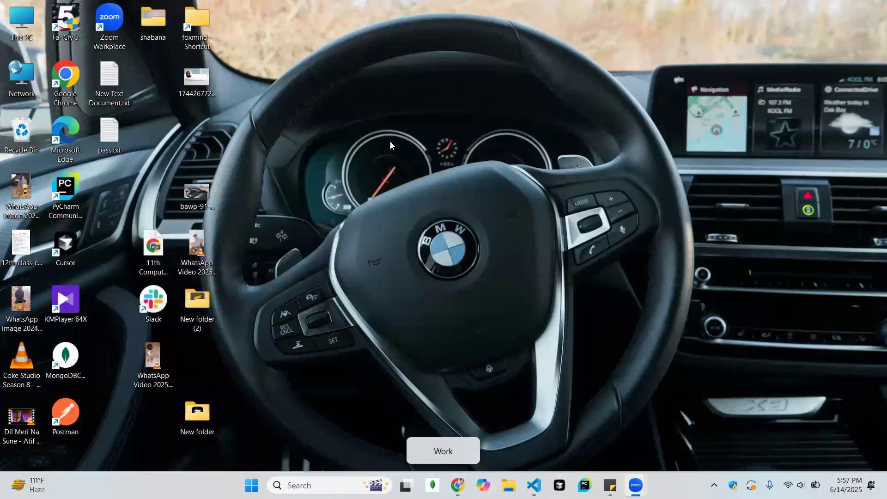
- Open the Background page of the Personalization settings from the Work desktop
right_click(414, 185)
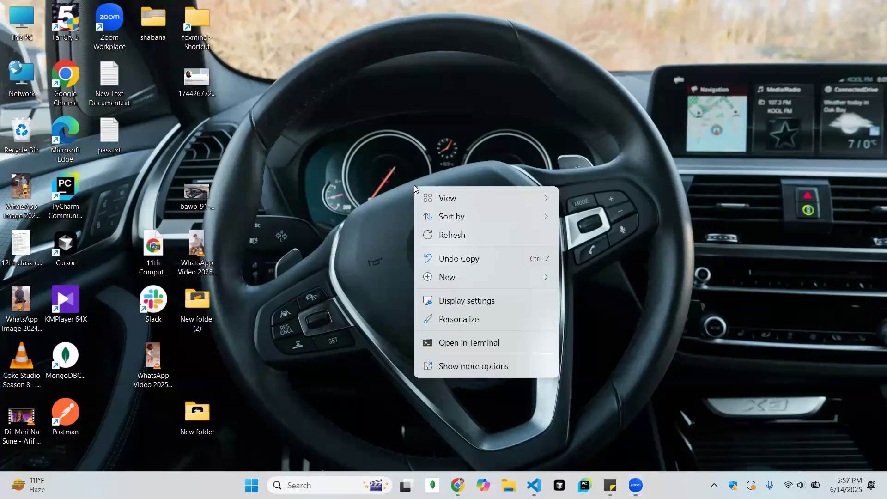
left_click(444, 362)
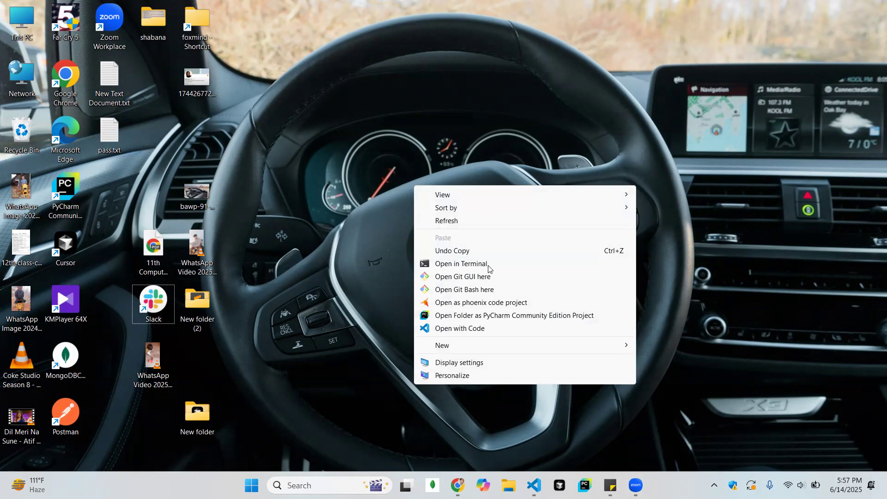
left_click(455, 376)
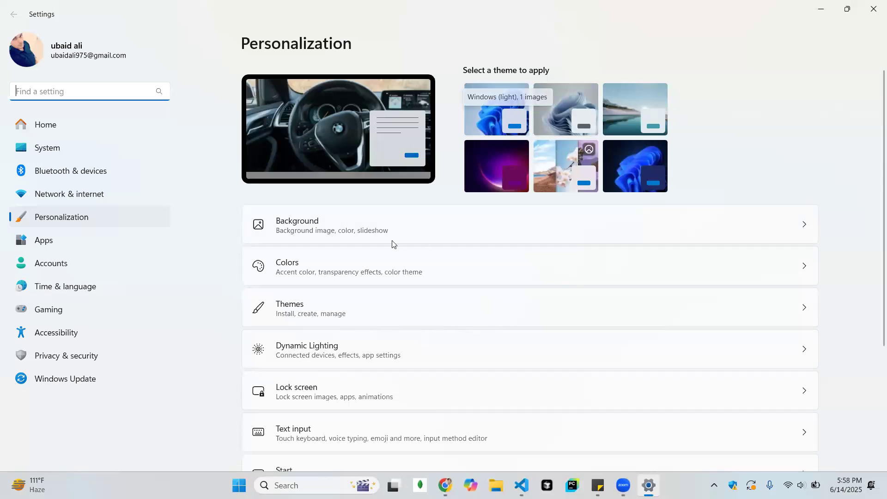
left_click(358, 236)
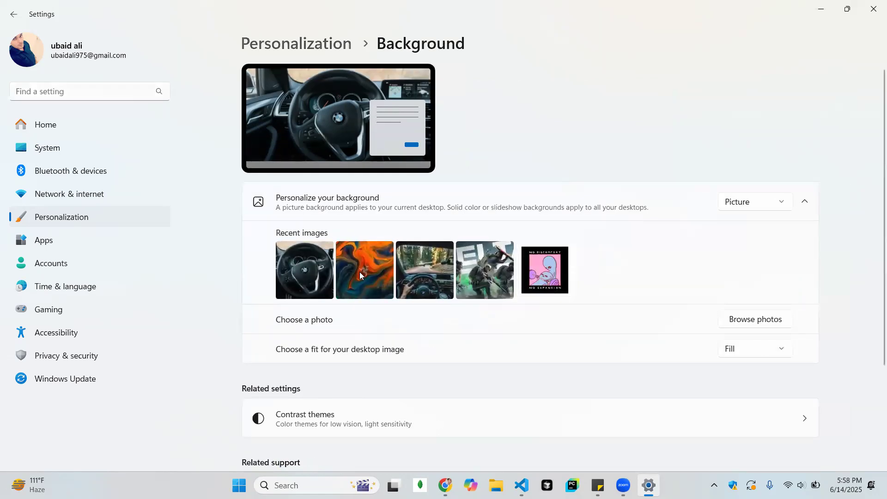
- Try the pink cartoon picture as background, set the Delta soldiers picture instead, and minimize Settings to view the desktop
left_click(531, 282)
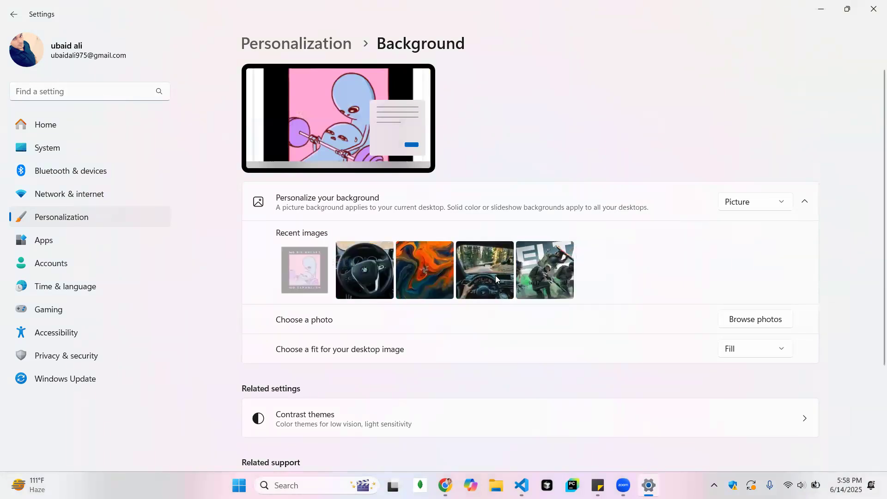
left_click(523, 277)
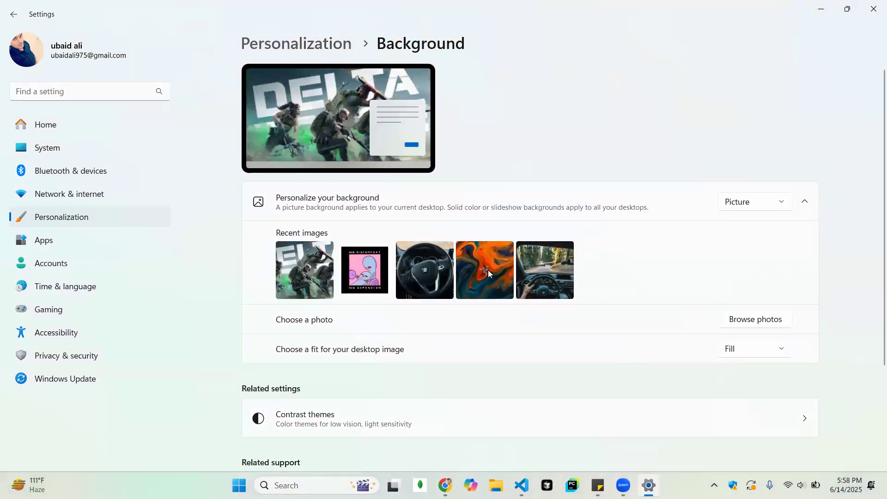
left_click(826, 9)
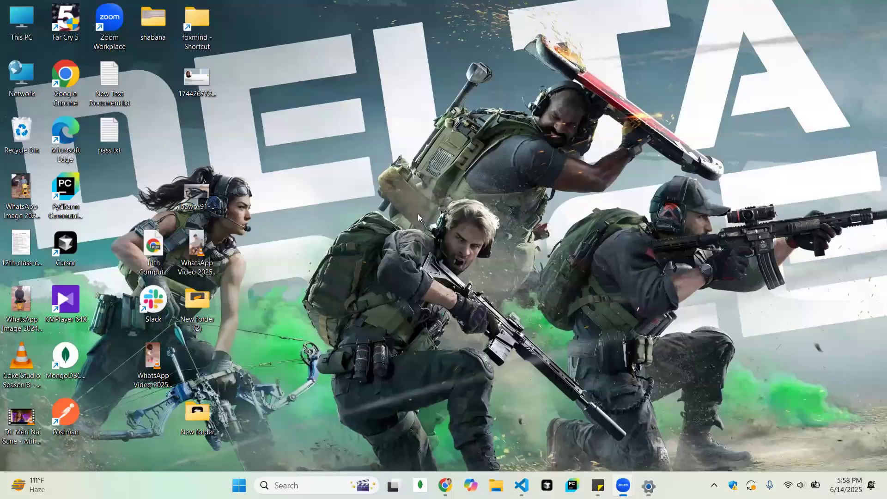
- Try the orange and blue marbled picture and the forest-road driving picture as desktop backgrounds, minimizing Settings to view each
left_click(649, 485)
left_click(473, 262)
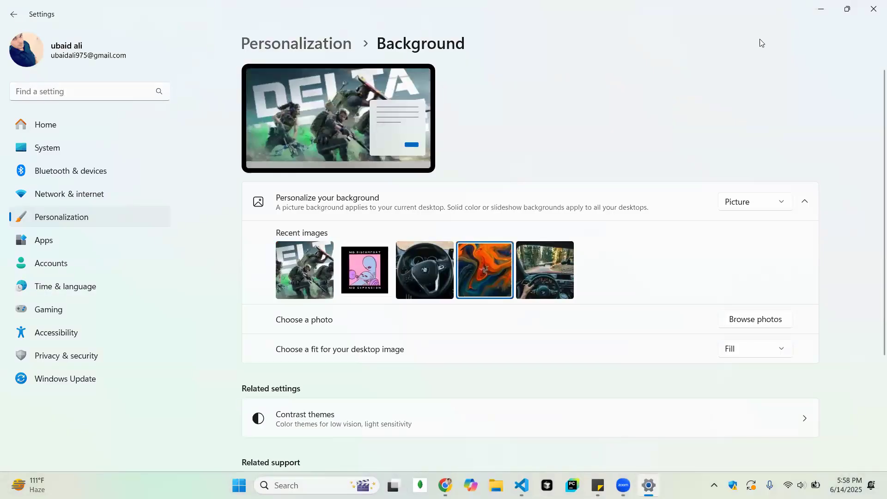
left_click(822, 12)
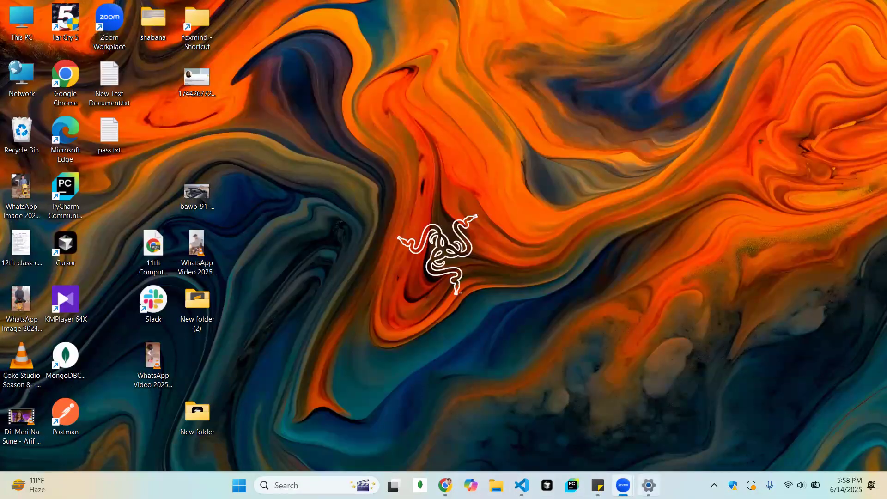
left_click(648, 485)
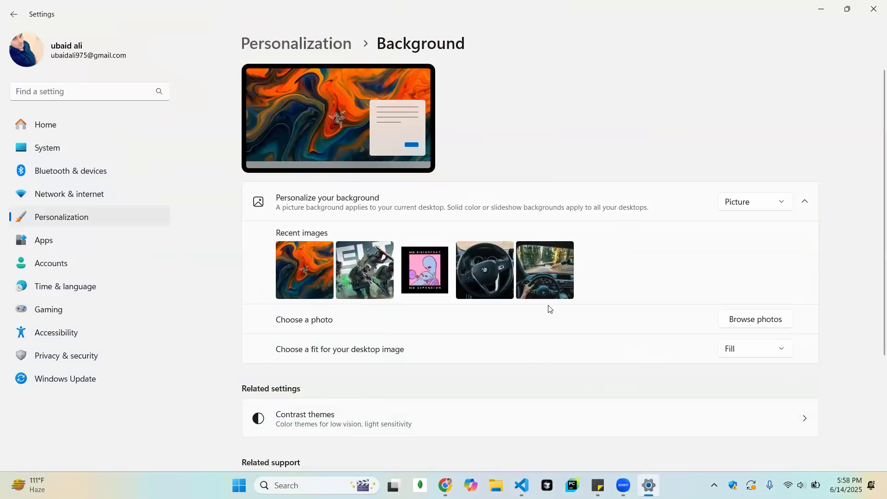
left_click(553, 290)
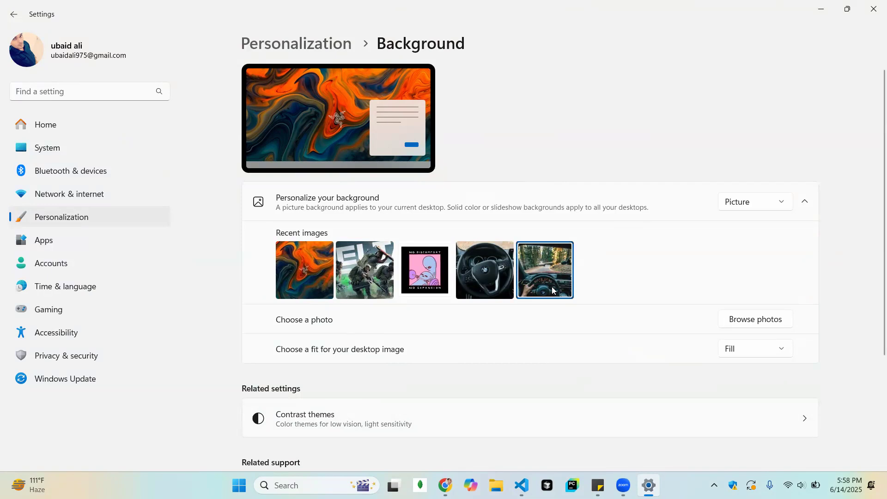
left_click(822, 10)
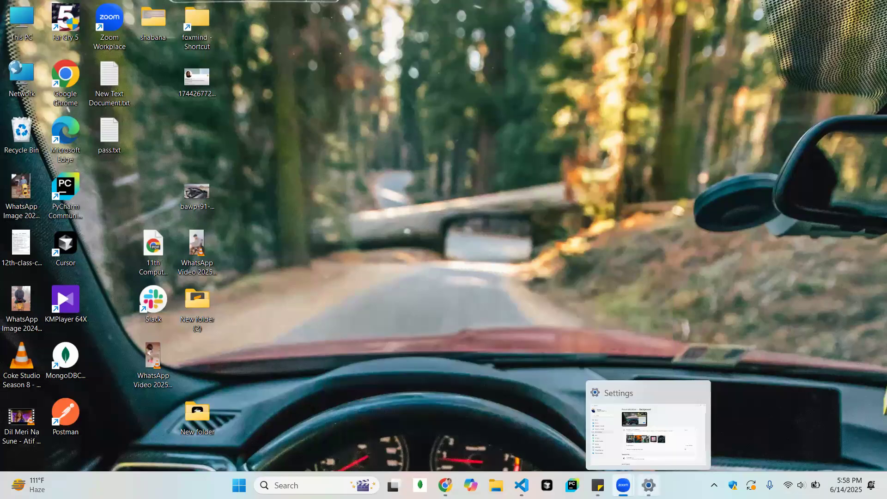
- Set the BMW steering wheel picture as the desktop background and close Settings
left_click(648, 485)
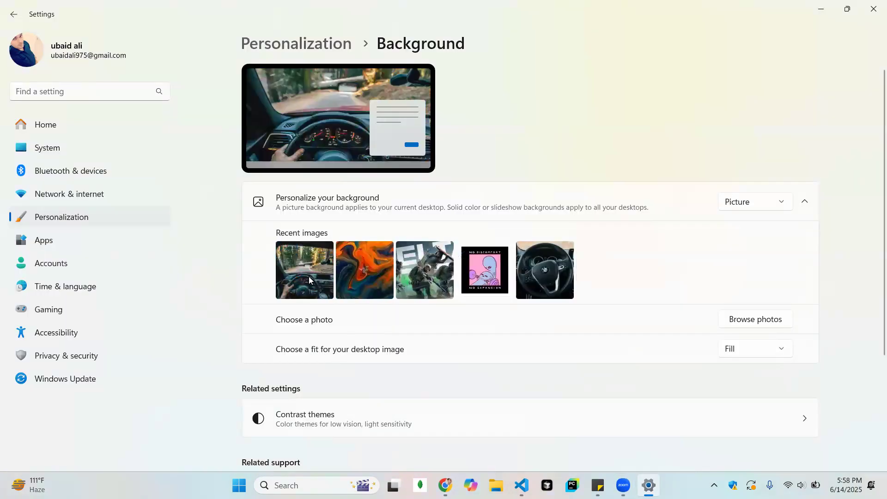
left_click(543, 263)
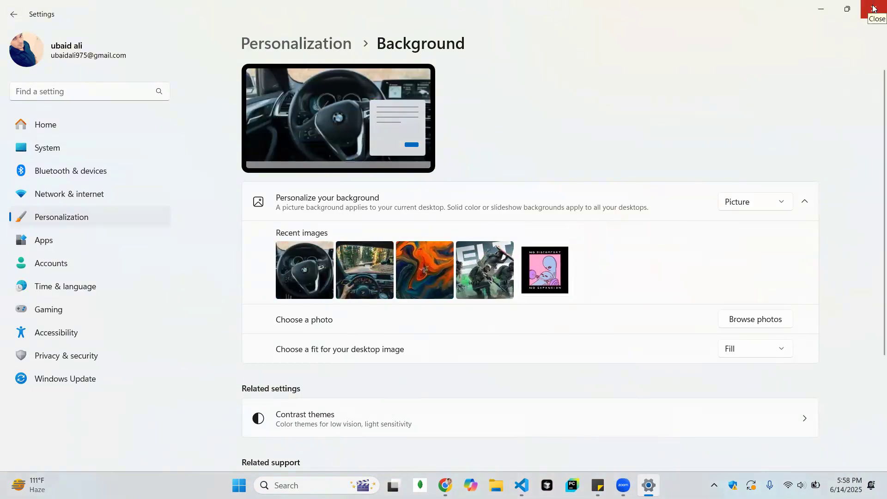
left_click(873, 9)
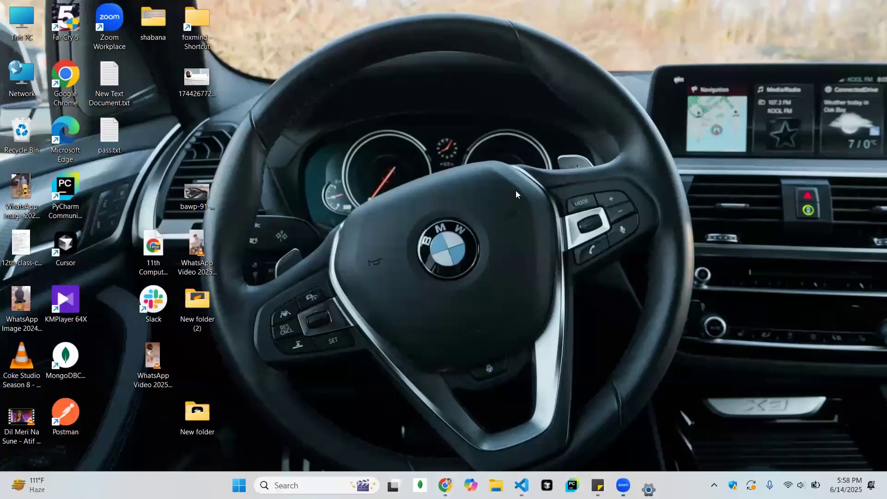
- Open the bawp-91 car image from the desktop, view its options for setting it as lock screen or background, and close it
double_click(196, 191)
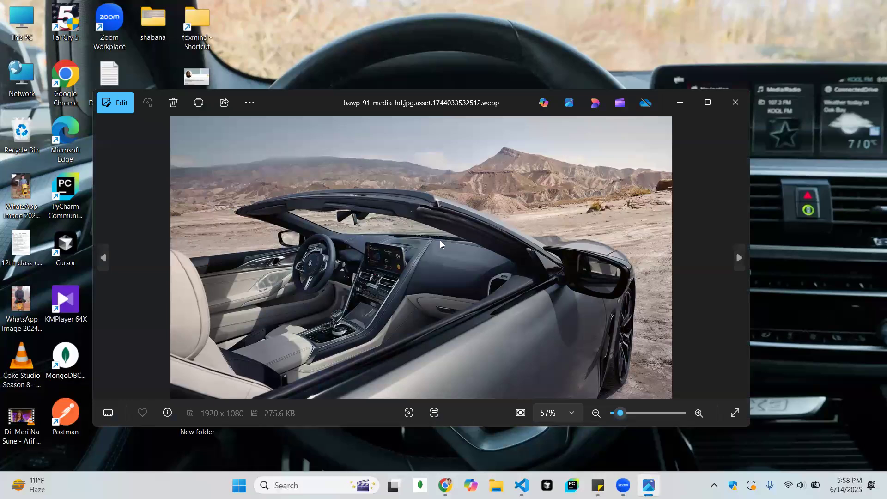
right_click(439, 240)
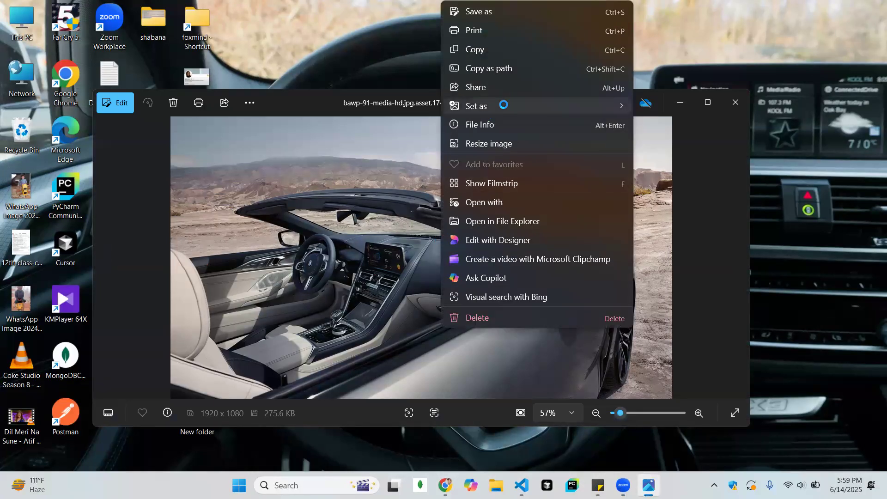
mouse_move(504, 105)
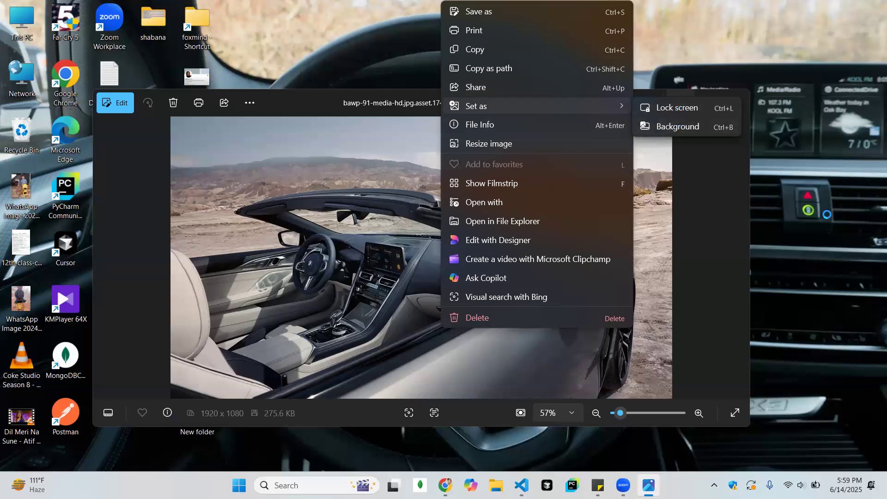
left_click(733, 102)
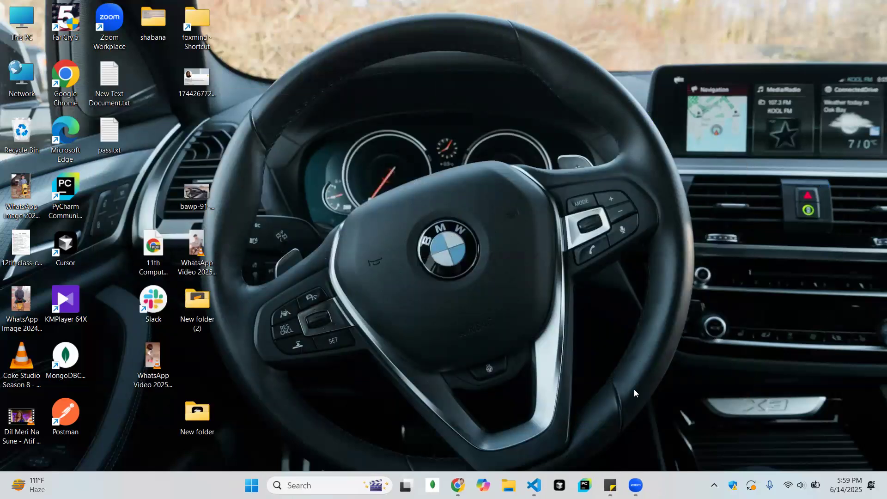
- Look at the taskbar calendar and open the Date & time settings through the taskbar clock's adjust option
left_click(841, 480)
left_click(842, 481)
left_click(842, 480)
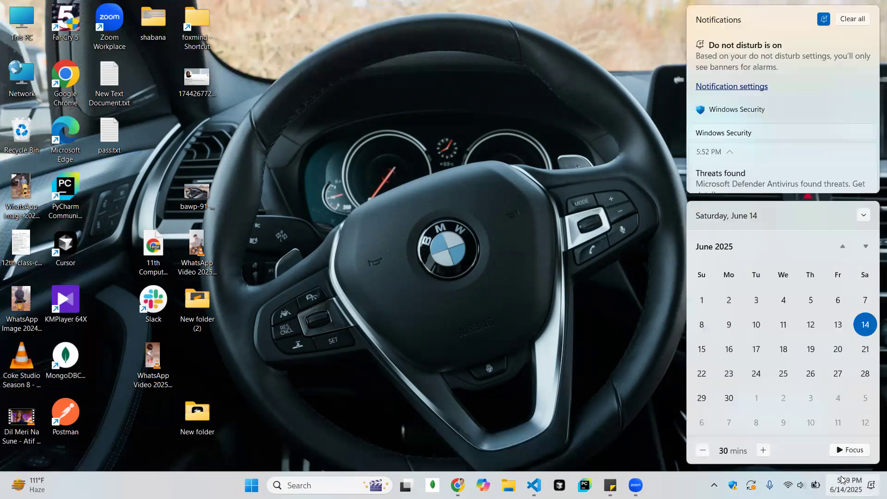
left_click(842, 481)
right_click(842, 481)
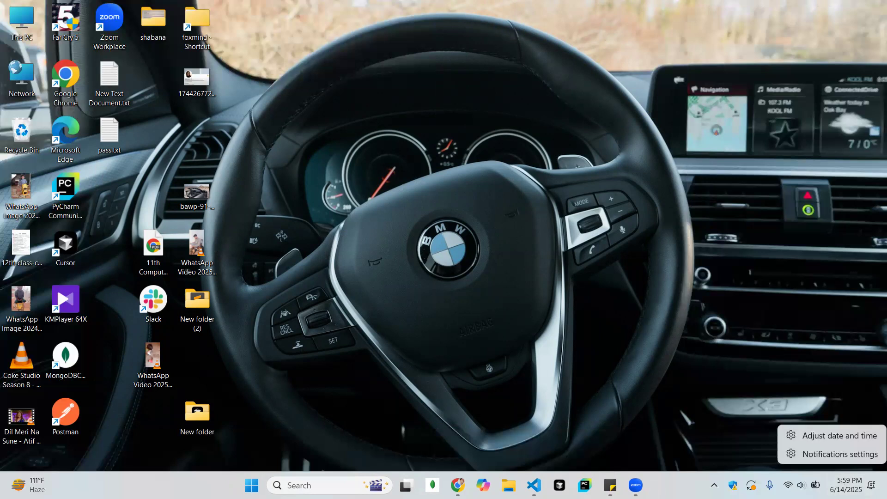
left_click(836, 435)
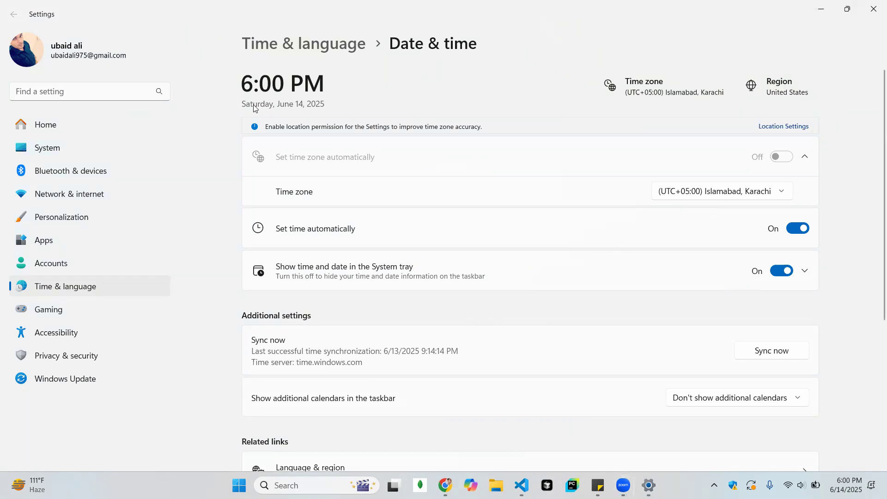
- View the available time zones, keep (UTC+05:00) Islamabad, Karachi, and look over the other date and time options
left_click(730, 195)
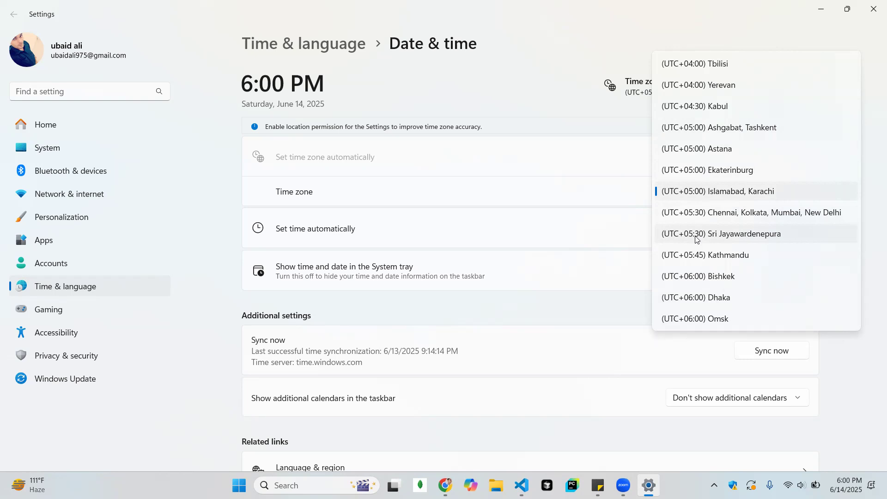
left_click(734, 199)
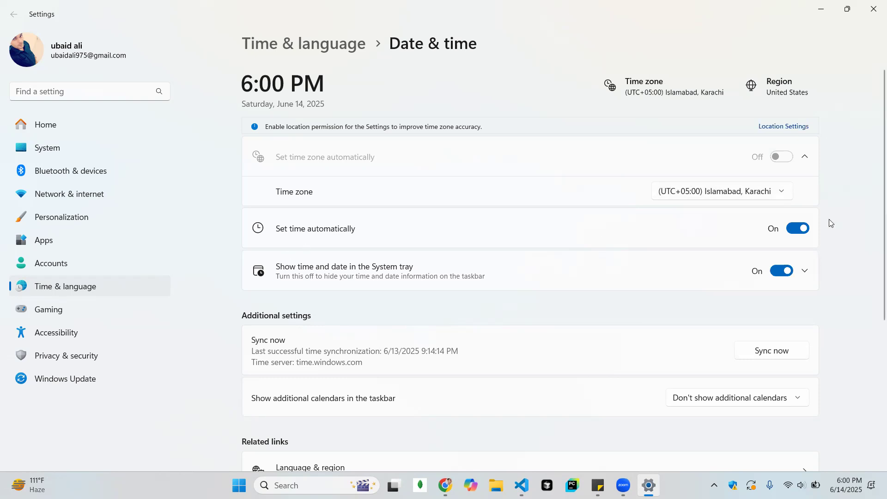
scroll(848, 191, "down", 3)
scroll(847, 191, "up", 2)
- Turn off automatic time, view the month choices for changing the date manually, and cancel and restore automatic time
left_click(798, 192)
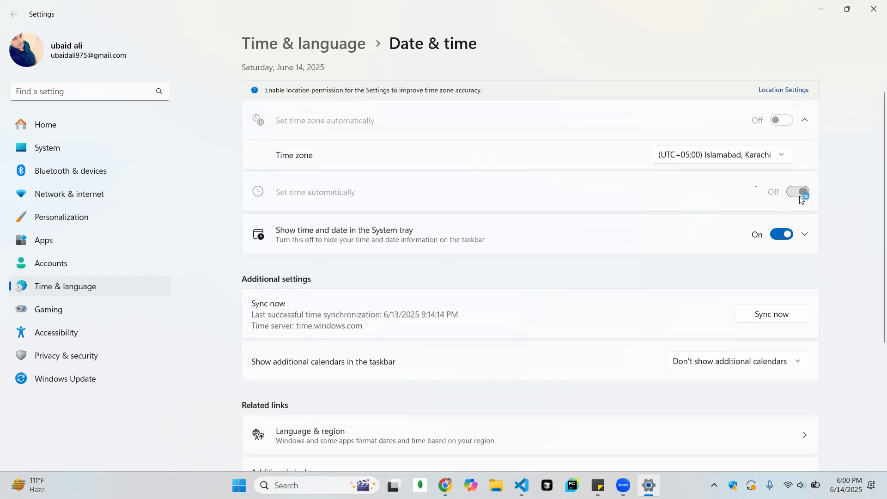
scroll(801, 200, "up", 1)
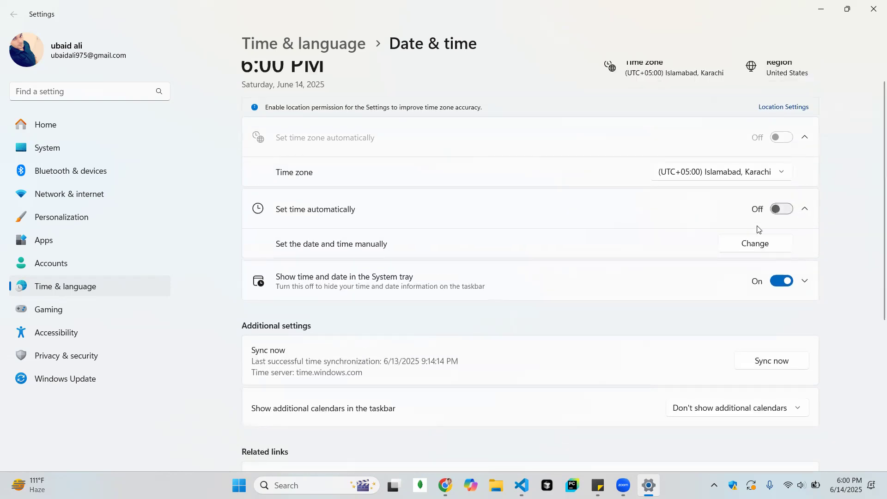
left_click(760, 244)
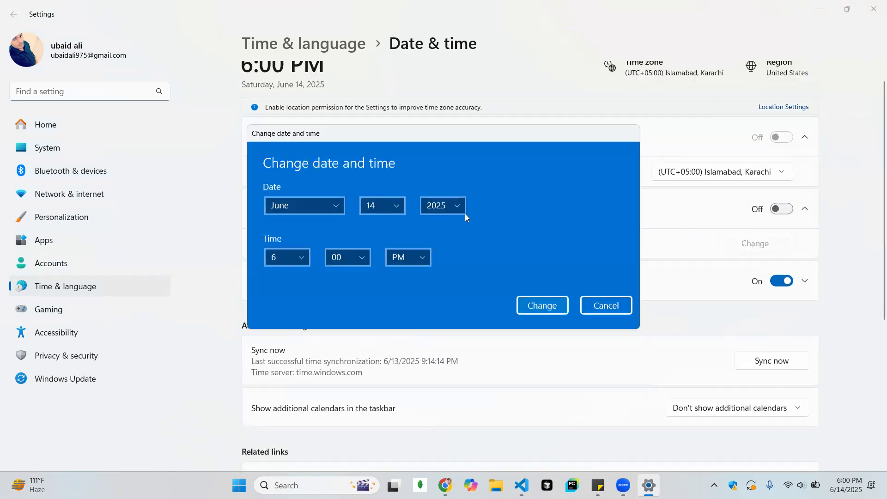
left_click(330, 201)
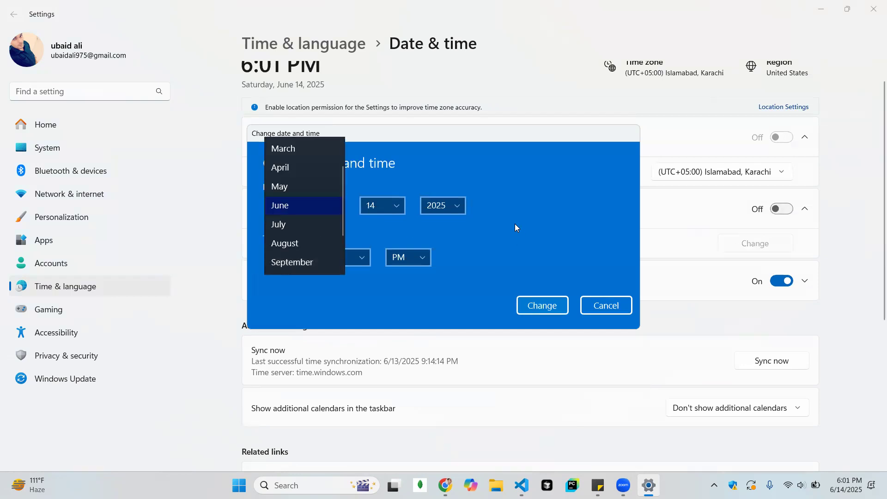
left_click(470, 230)
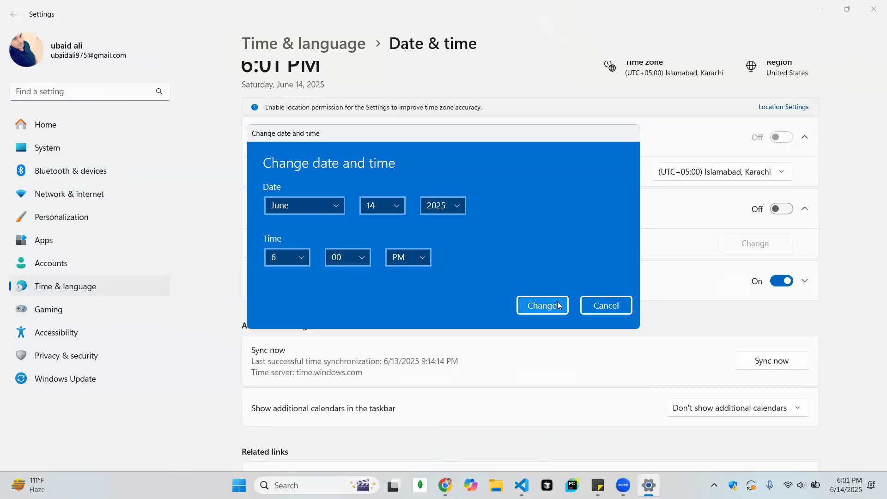
left_click(604, 305)
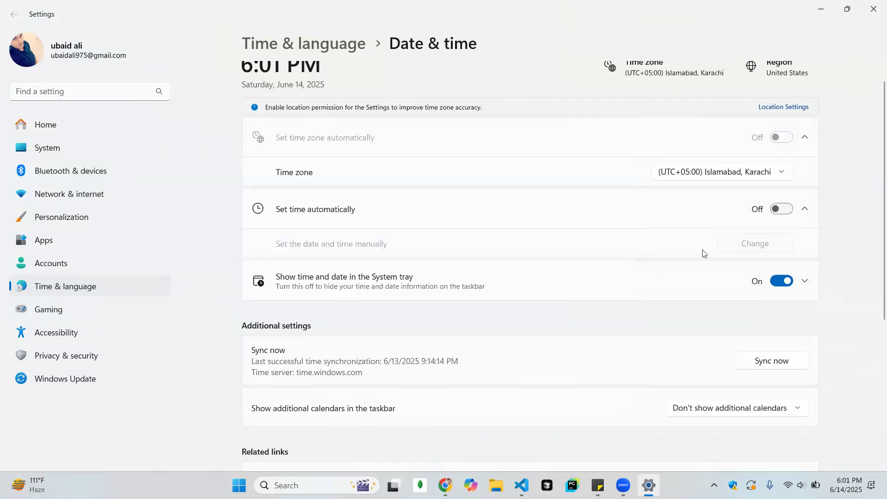
left_click(787, 213)
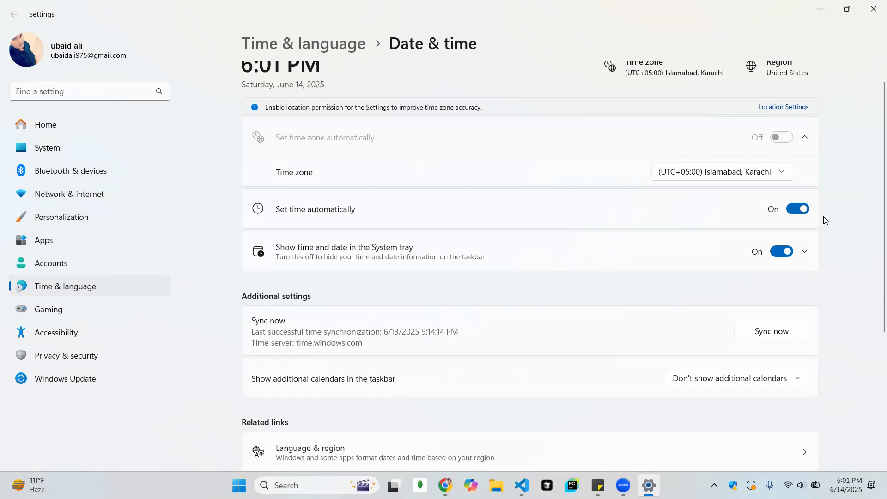
- Check the time zone list once more and close the Settings window
left_click(770, 172)
left_click(770, 172)
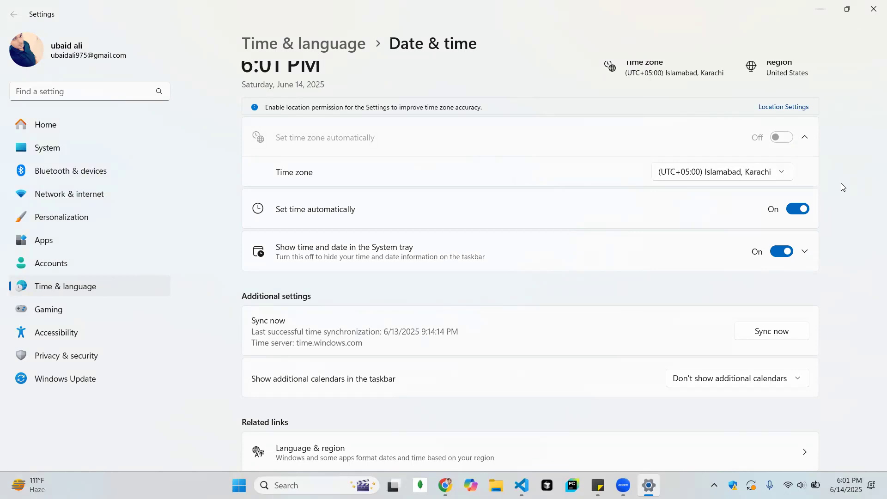
left_click(874, 6)
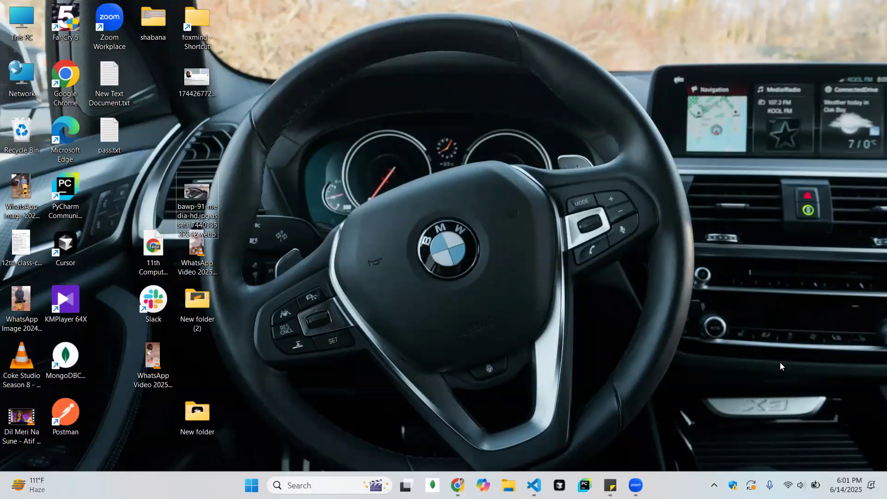
- Switch to Chrome and go back from the WinRAR download page to the Google results for "winrar download free"
left_click(458, 485)
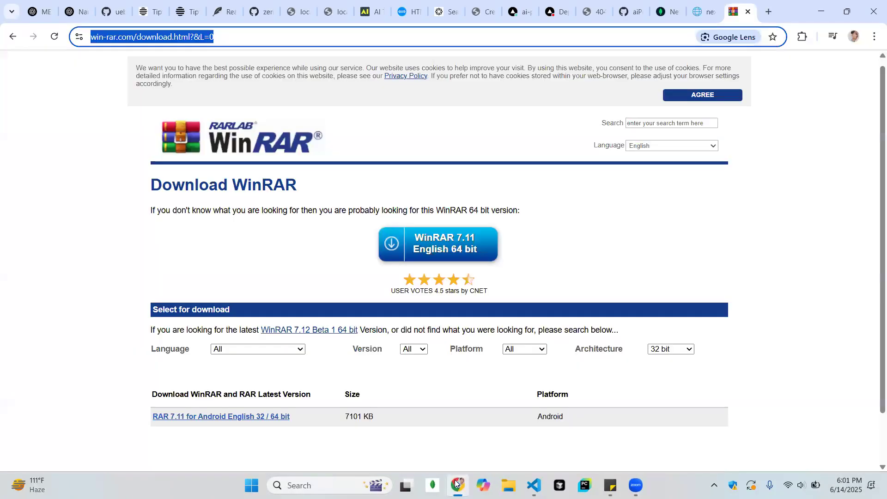
left_click(543, 41)
left_click_drag(259, 15, 45, 28)
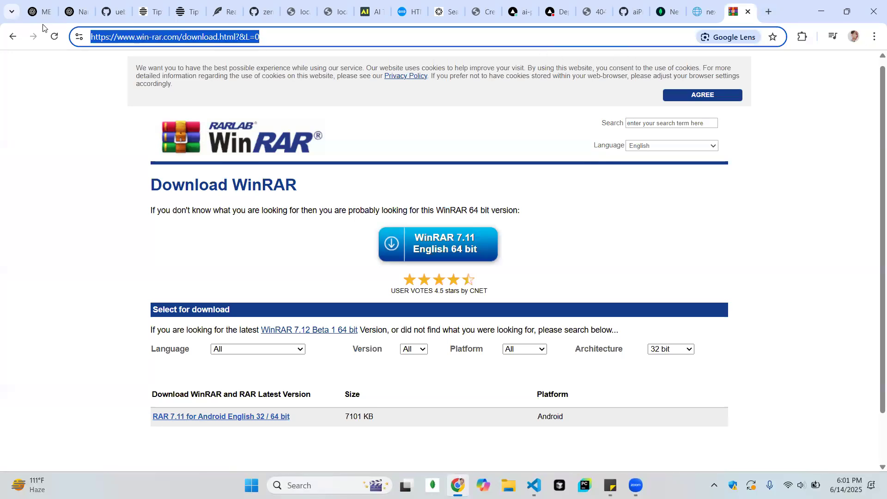
left_click(12, 37)
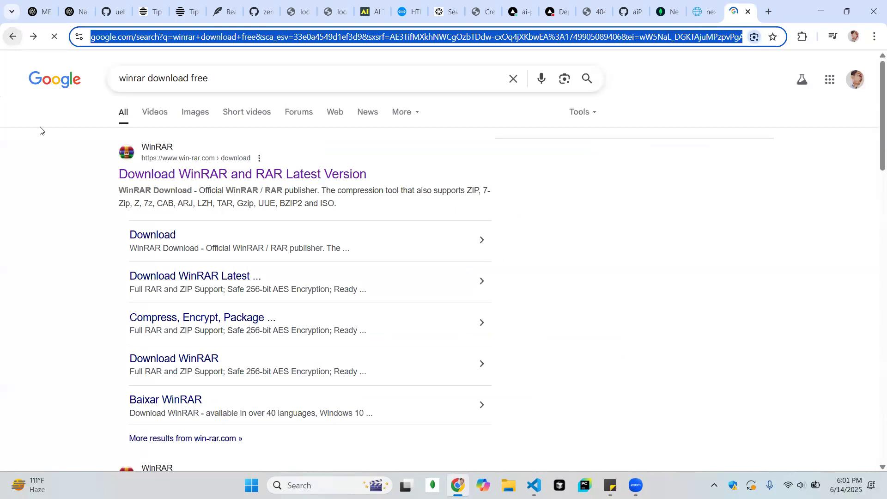
- Open the CNET and Uptodown WinRAR results in new background tabs and look through the remaining search results
scroll(16, 186, "down", 10)
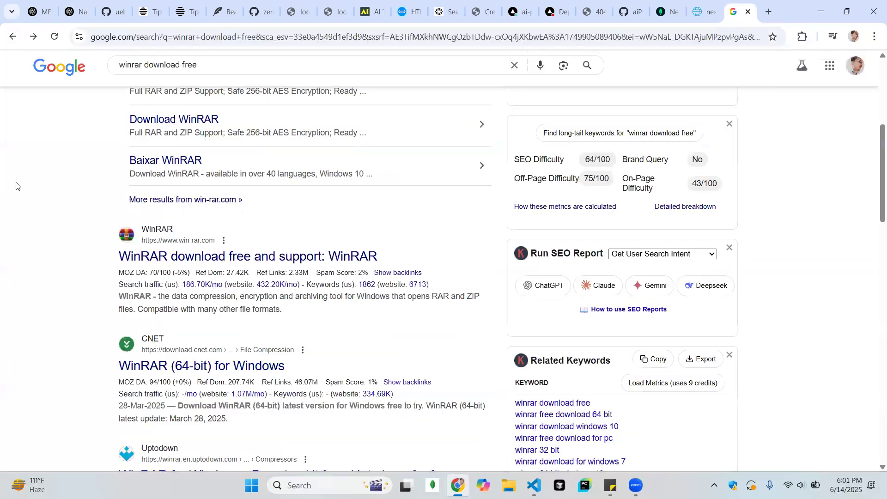
scroll(15, 186, "up", 1)
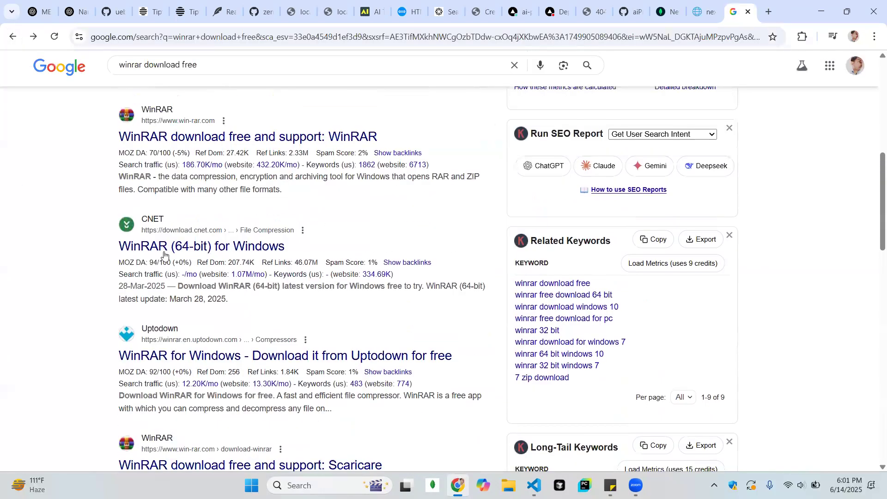
middle_click(180, 252)
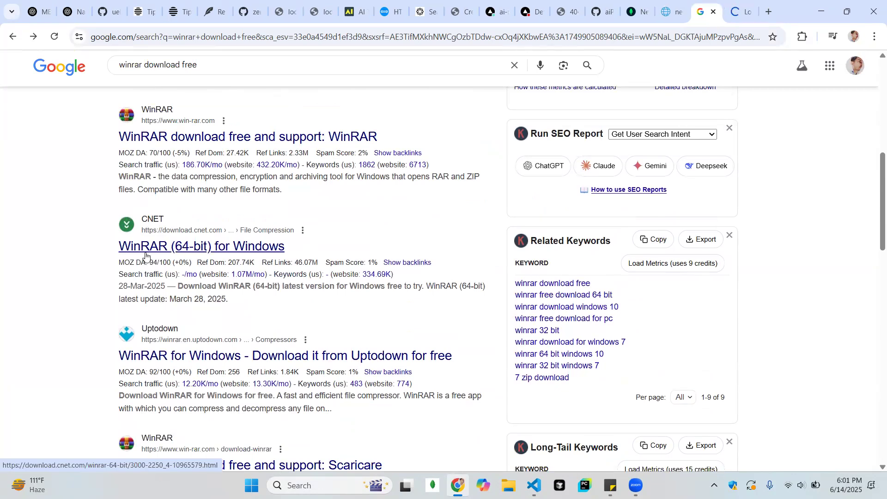
middle_click(156, 360)
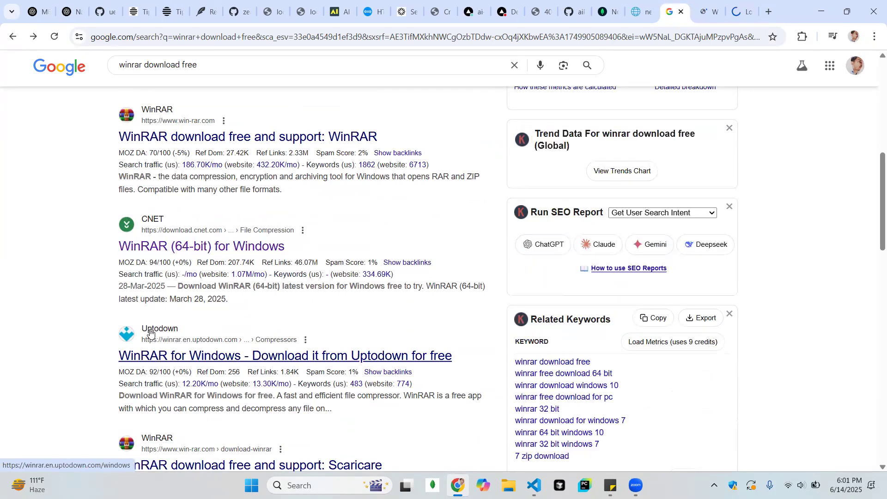
scroll(41, 345, "down", 1)
scroll(40, 345, "down", 6)
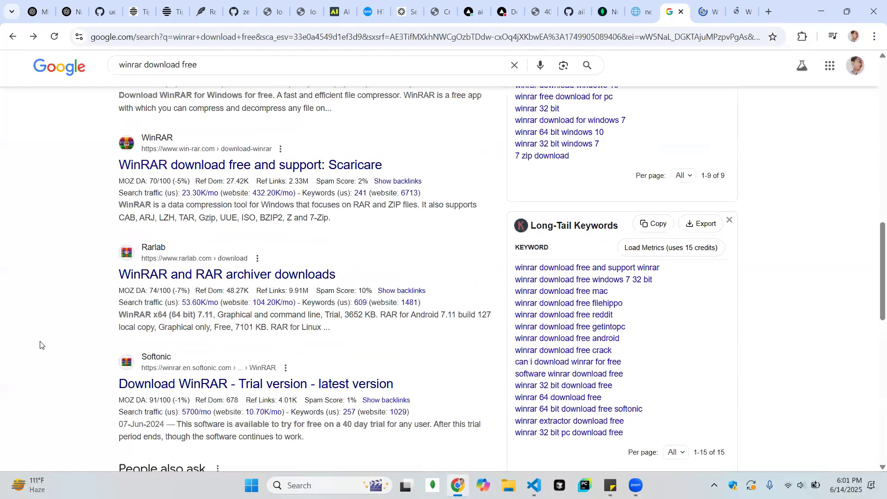
scroll(40, 344, "down", 2)
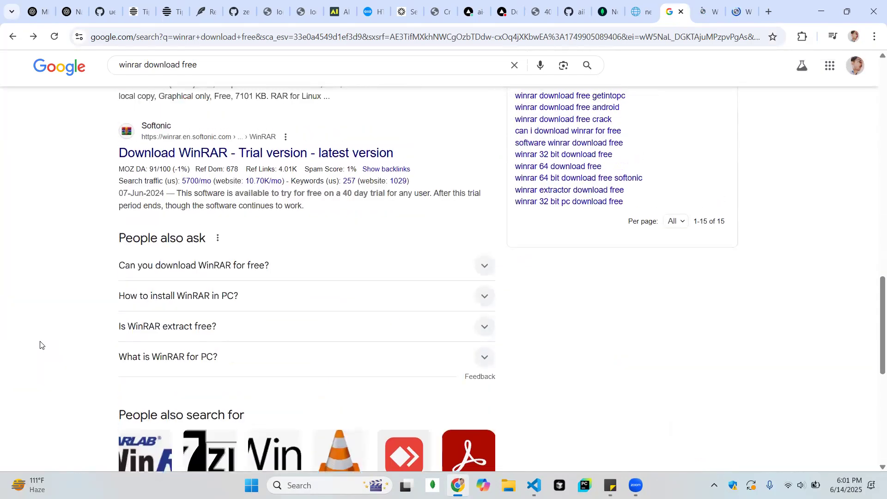
- Search Google for "filehippo" and open the FileHippo.com home page from the results
triple_click(251, 63)
type("fil")
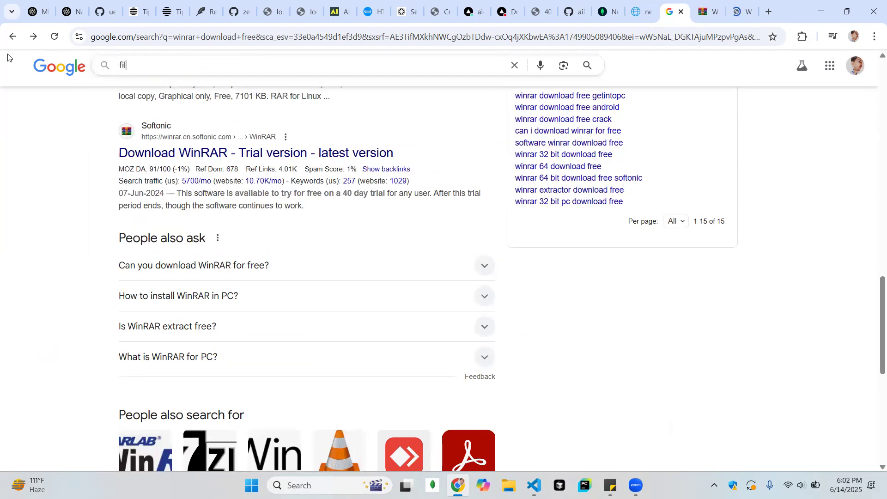
type("ehippo")
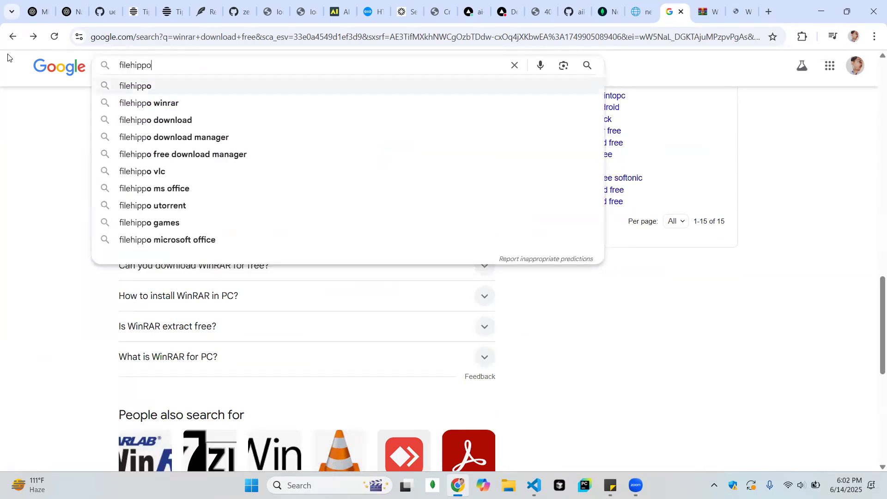
key("Return")
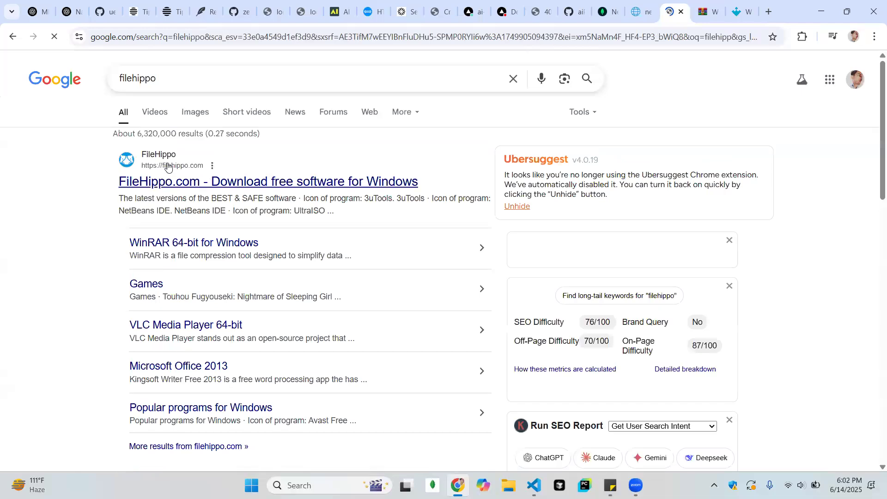
left_click(183, 184)
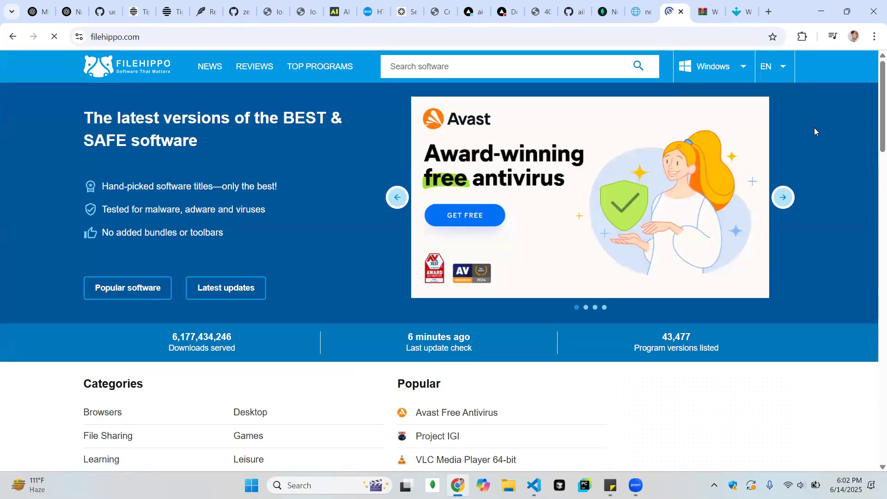
- Look over the FileHippo home page, open AnyDesk from the popular programs, and download its latest version for Windows
scroll(808, 118, "down", 15)
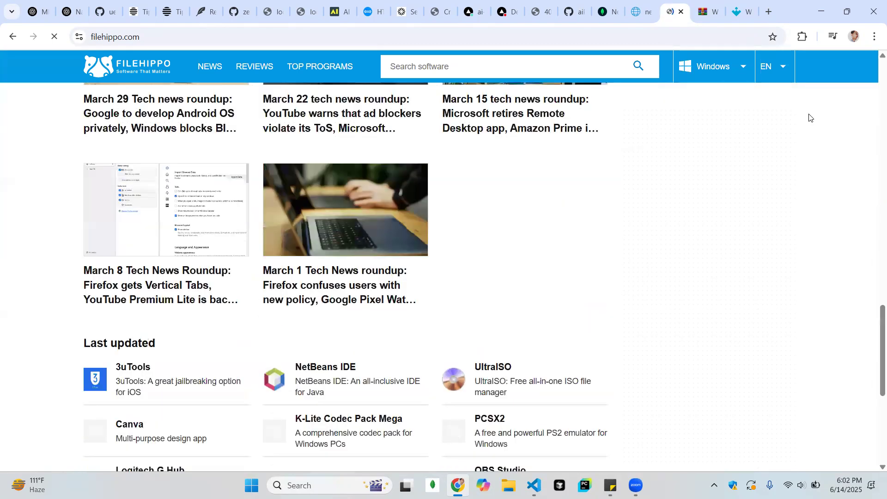
scroll(809, 116, "up", 12)
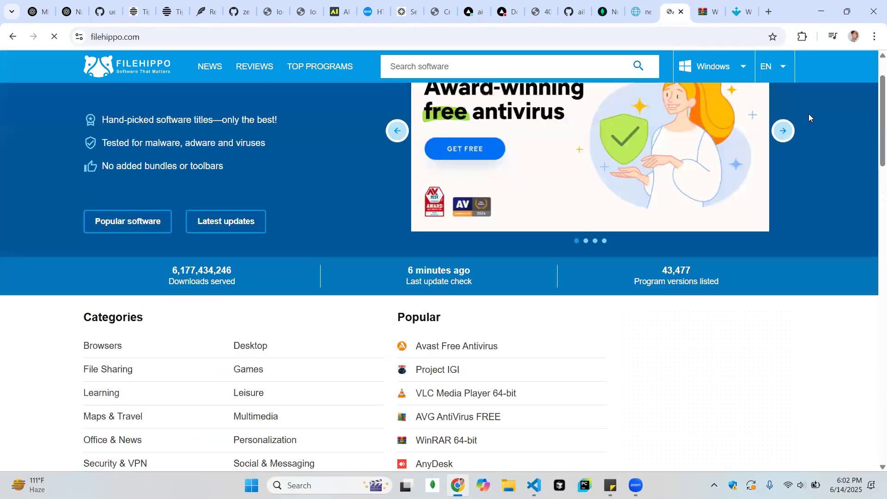
scroll(808, 114, "down", 3)
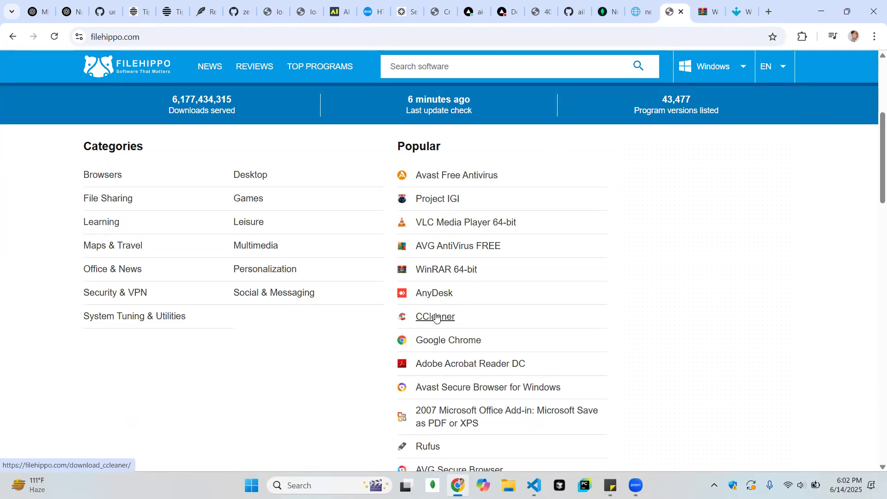
left_click(434, 298)
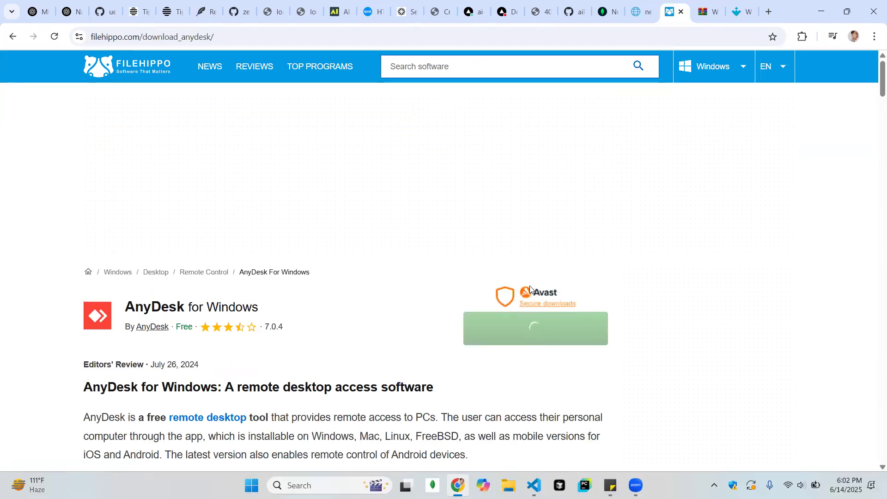
scroll(529, 288, "down", 1)
scroll(530, 285, "up", 1)
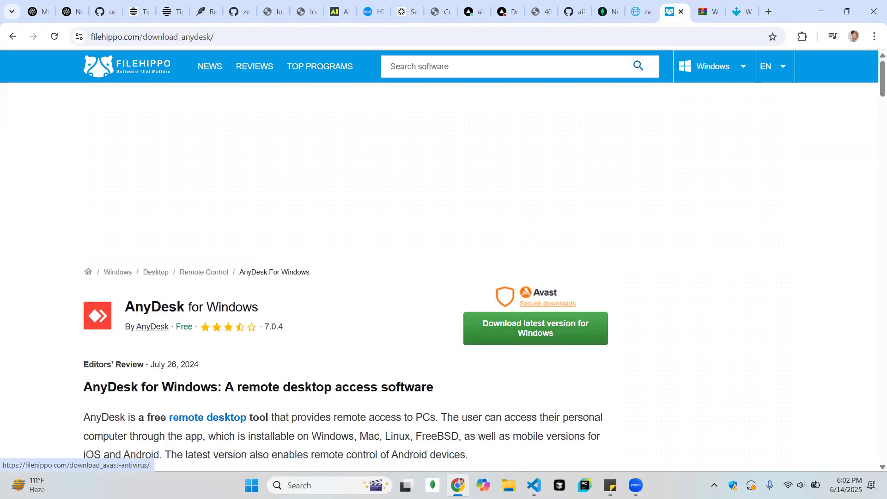
left_click(541, 332)
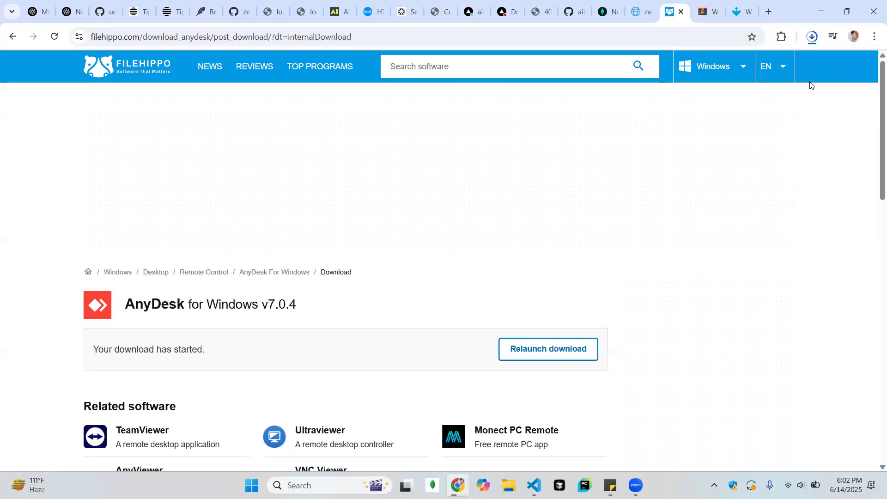
- Check the AnyDesk.exe download in the recent download history twice, closing the list each time
left_click(812, 37)
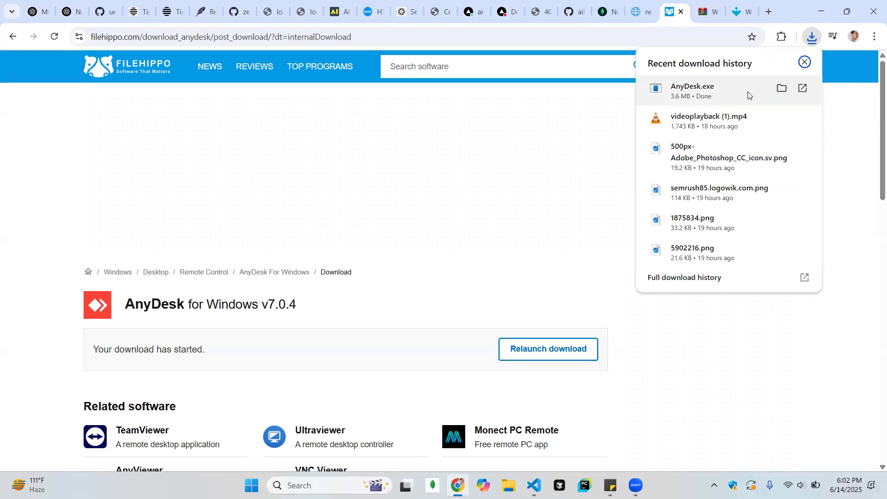
left_click(517, 256)
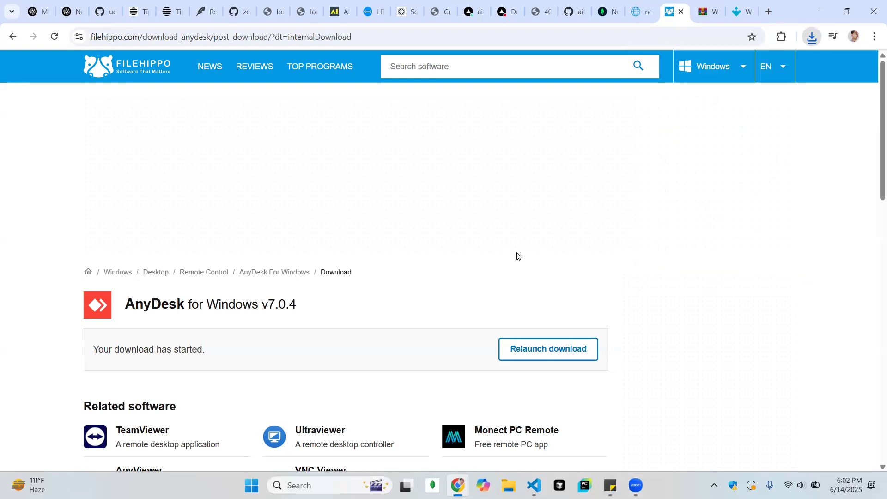
left_click(814, 37)
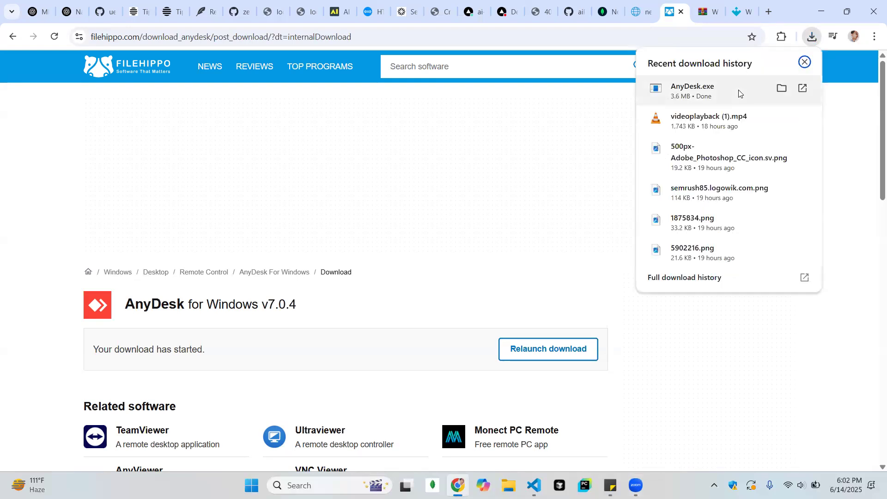
left_click(495, 187)
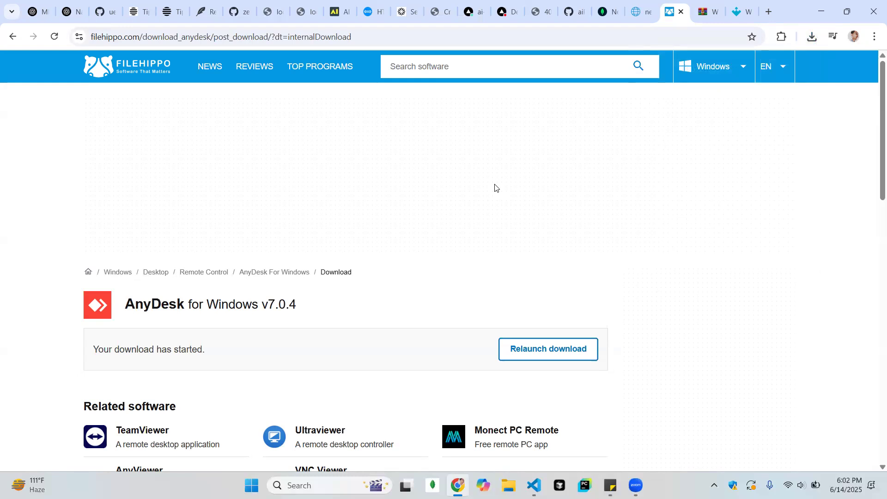
- Open the browser's full download history page and run the downloaded AnyDesk.exe from it
left_click(875, 37)
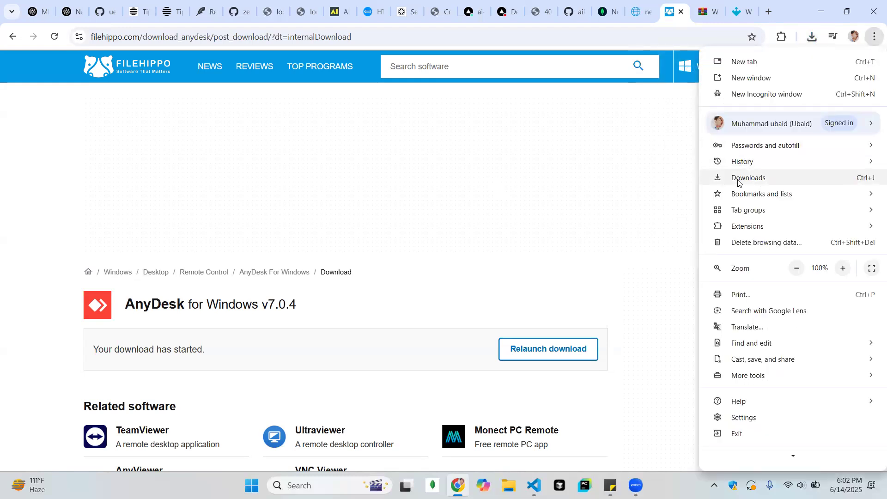
left_click(874, 37)
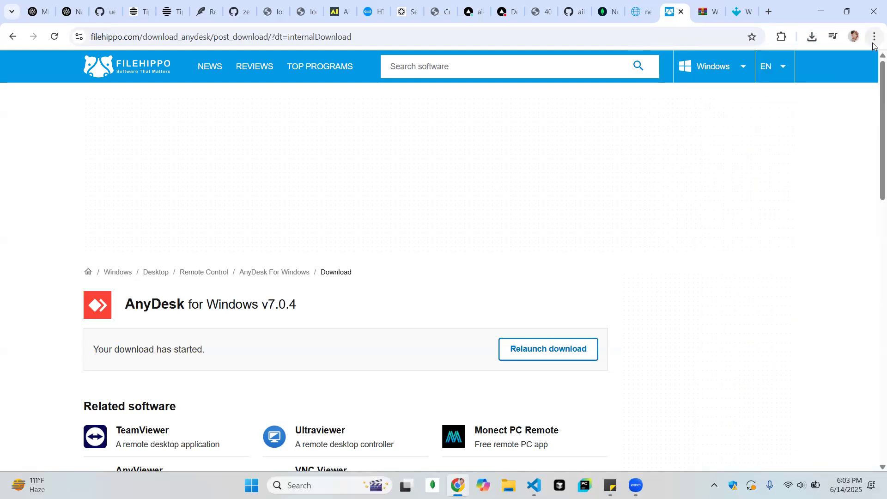
left_click(875, 39)
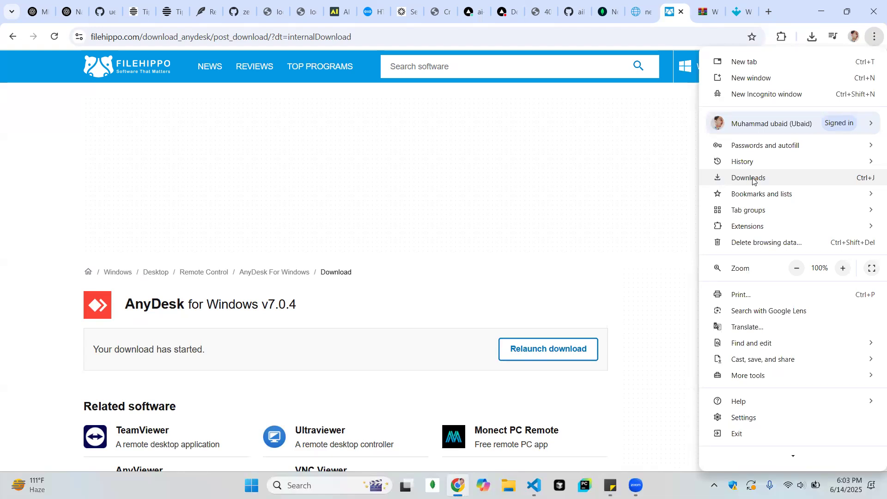
left_click(753, 180)
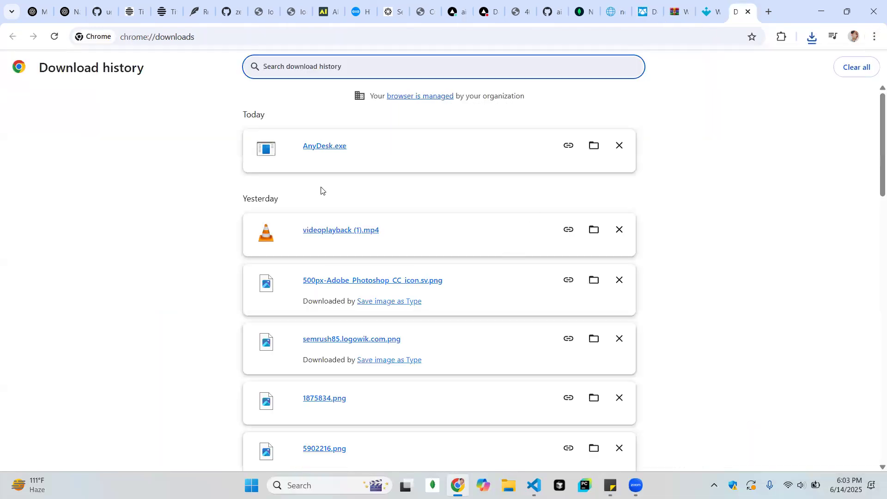
left_click(319, 148)
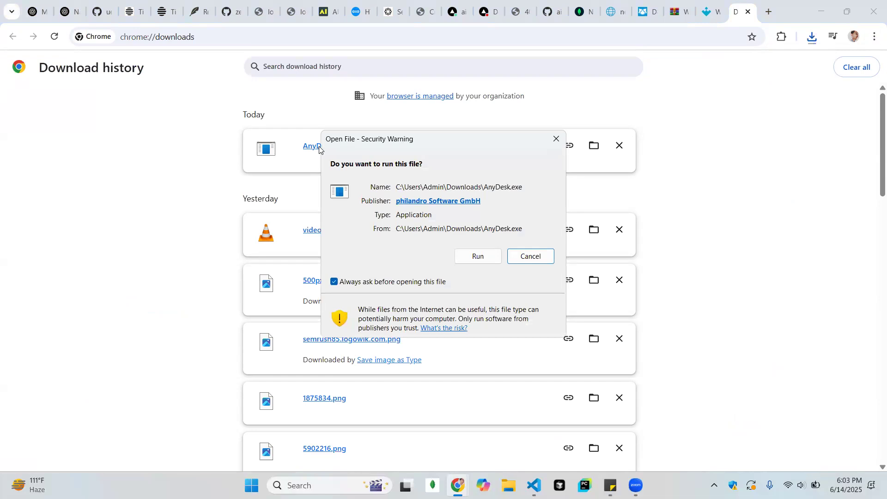
left_click(478, 257)
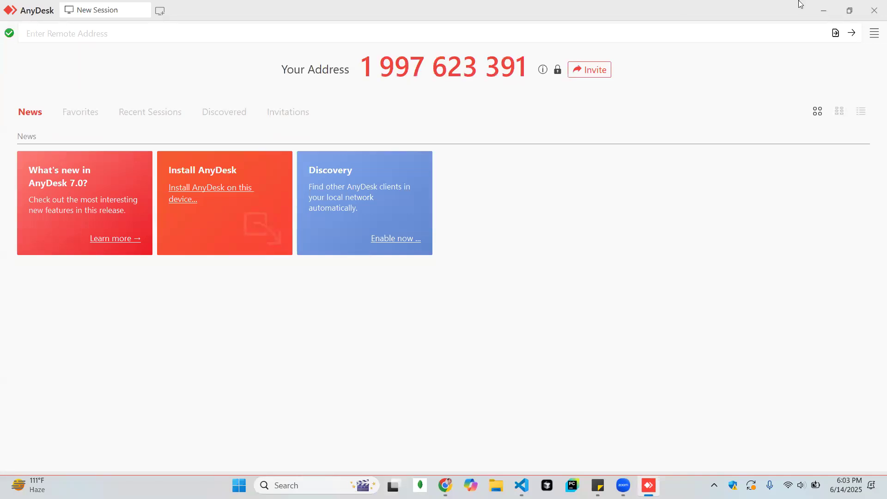
- Install AnyDesk with the default options, declining the AnyDesk Printers device software, and close its welcome window
left_click(874, 10)
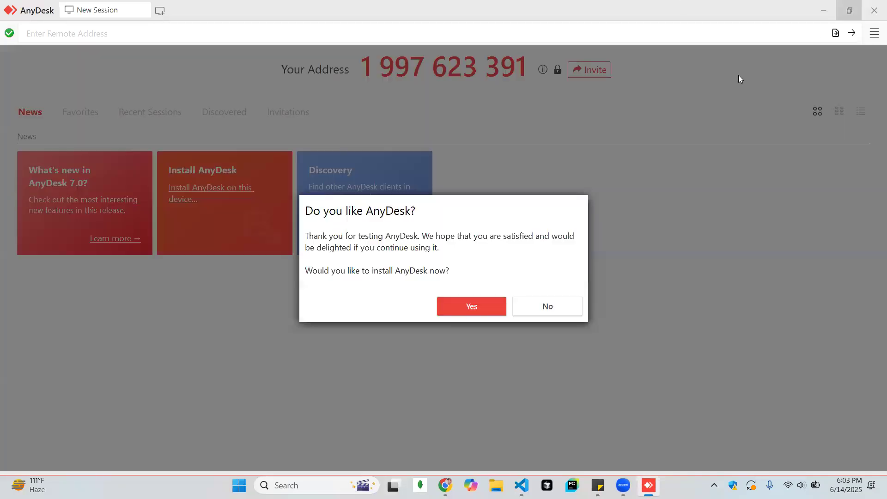
left_click(455, 310)
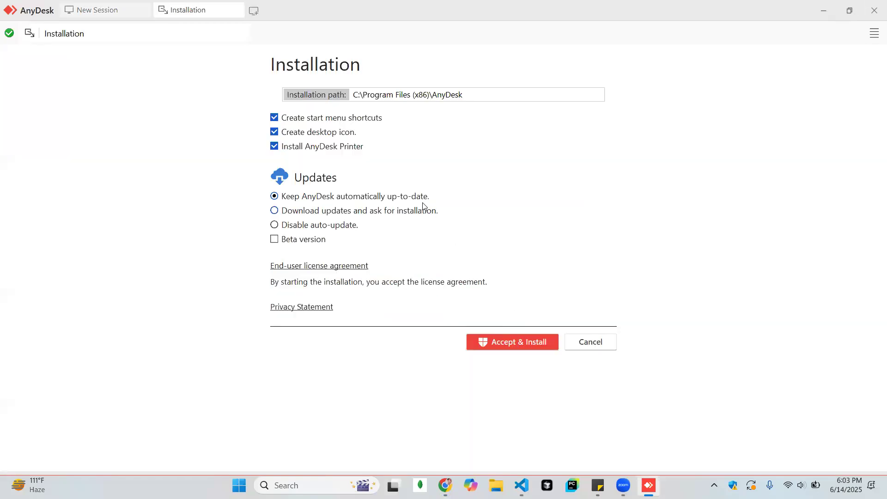
left_click(532, 344)
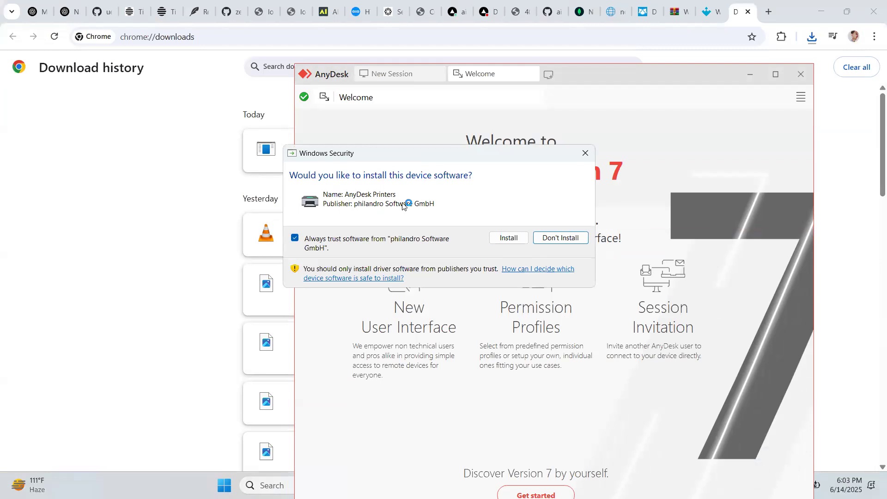
left_click(543, 238)
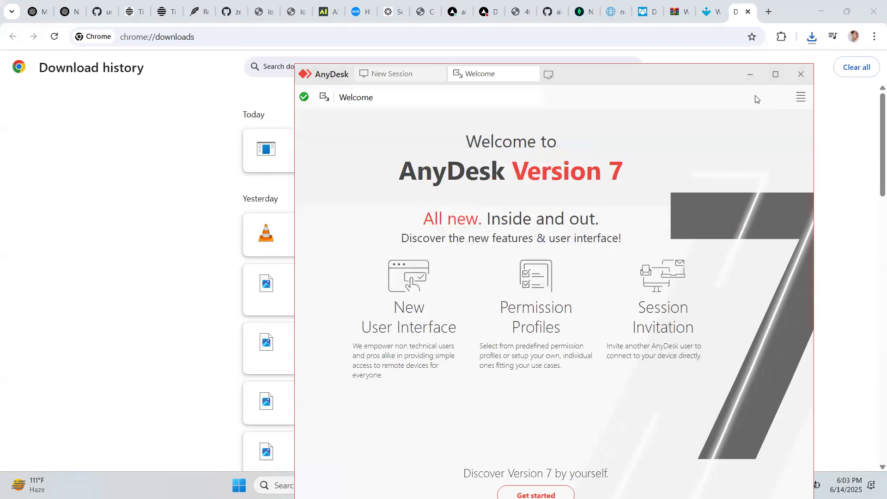
left_click(801, 70)
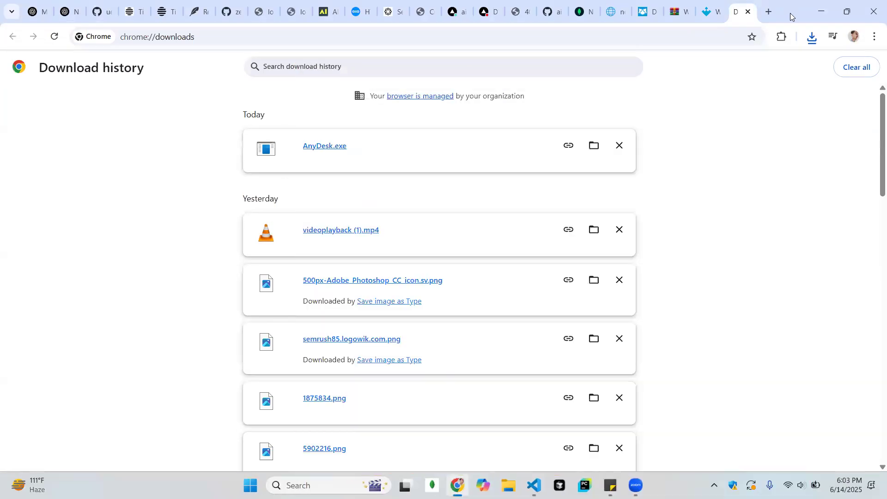
- Close the download history page and look through the related software on FileHippo's AnyDesk download page
left_click(749, 15)
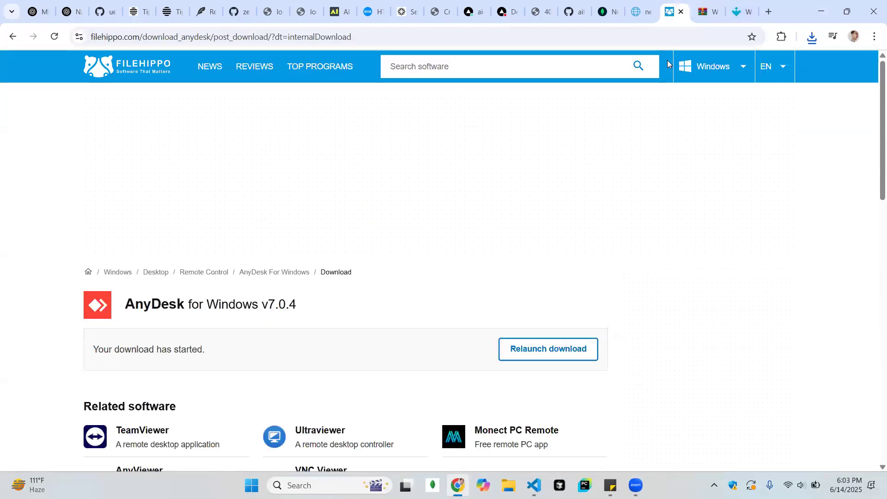
scroll(658, 178, "down", 5)
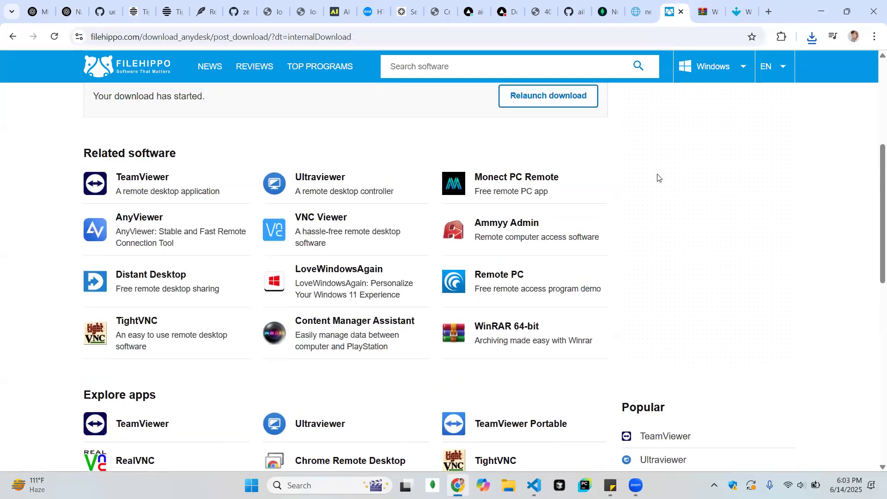
scroll(835, 243, "down", 2)
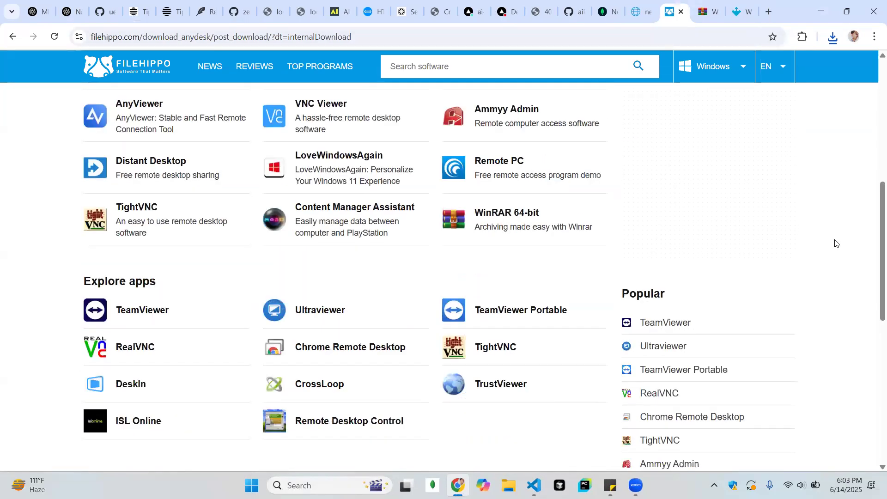
scroll(564, 313, "up", 7)
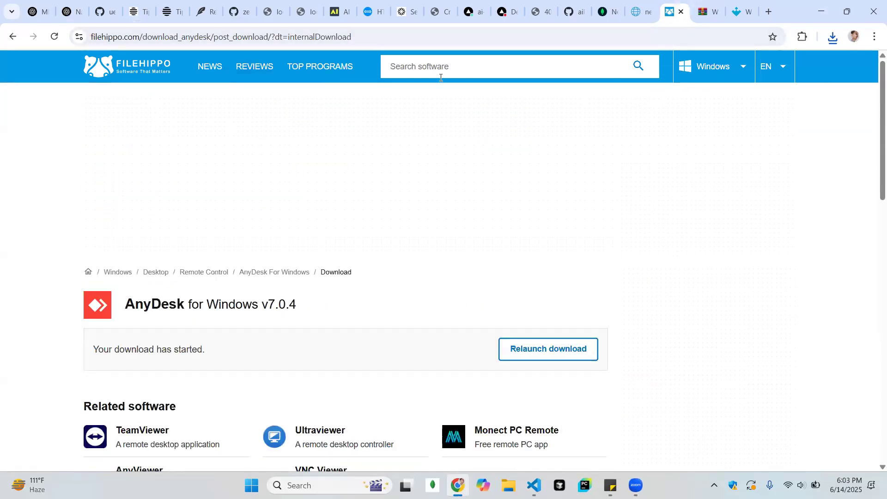
scroll(508, 160, "down", 3)
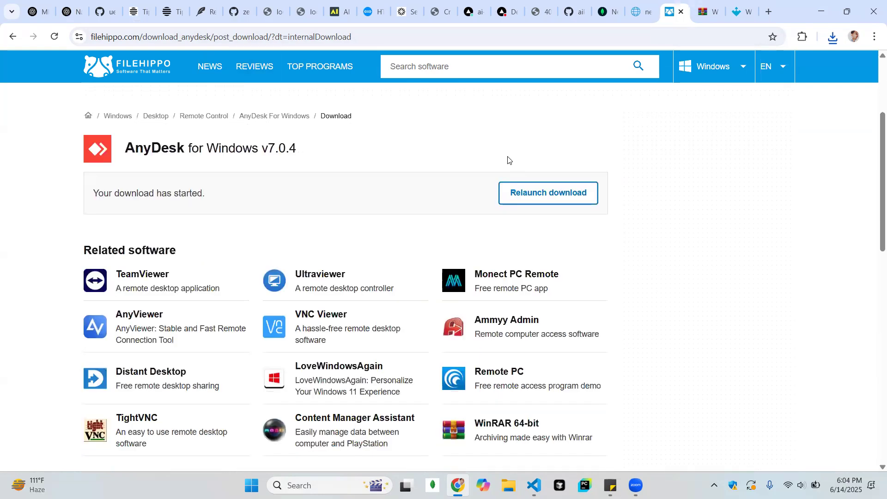
scroll(508, 160, "down", 2)
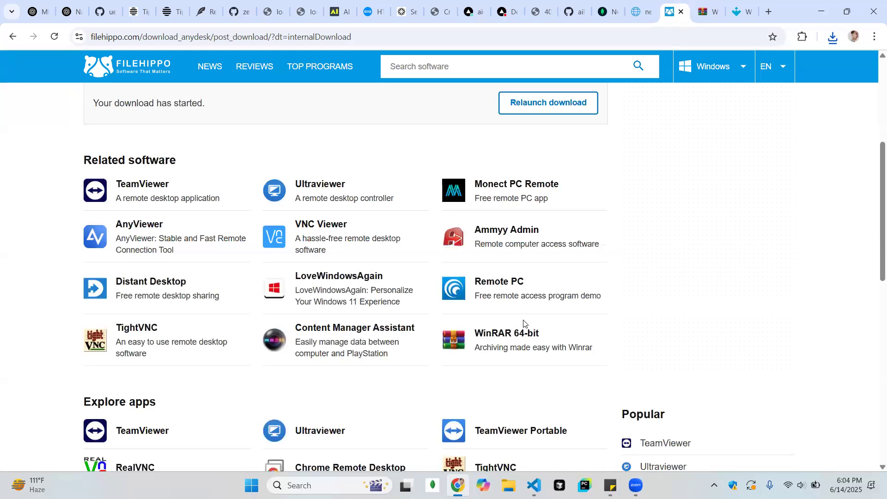
- Close the CNET and Uptodown WinRAR tabs, returning to the FileHippo page
left_click(702, 10)
left_click(715, 11)
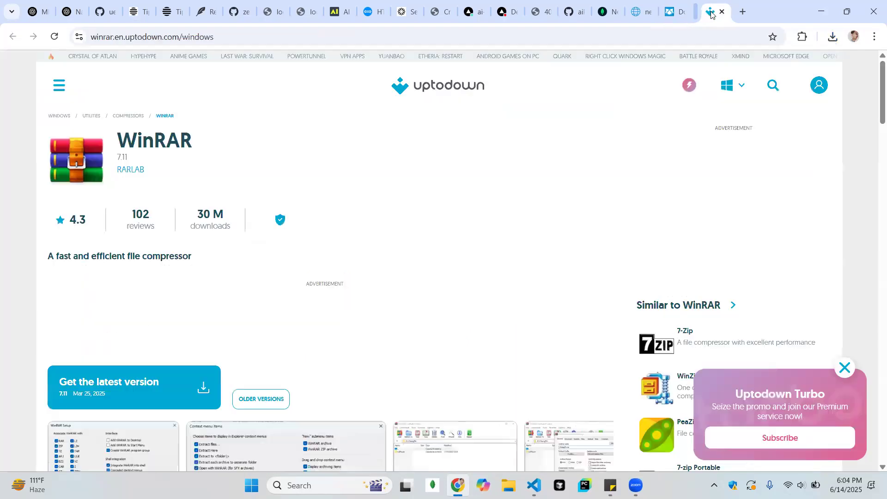
left_click(722, 12)
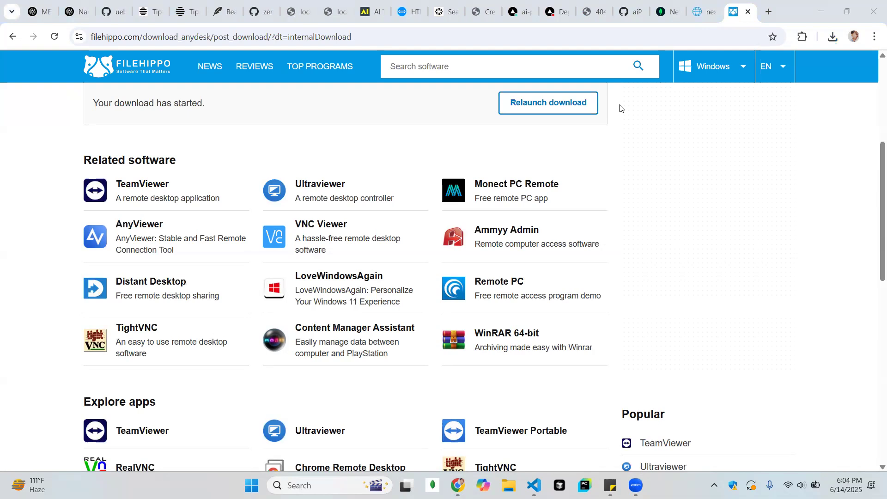
- Search FileHippo for "project igi"
left_click(641, 201)
left_click(467, 69)
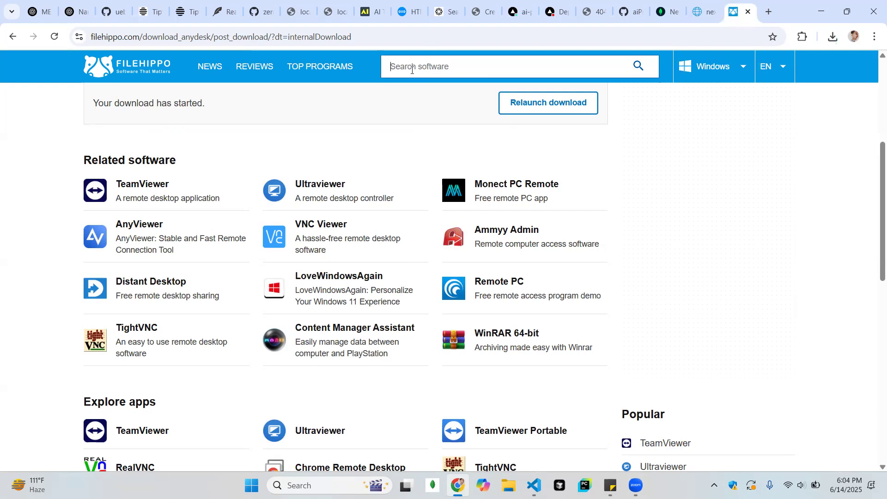
type("project igi")
key("Return")
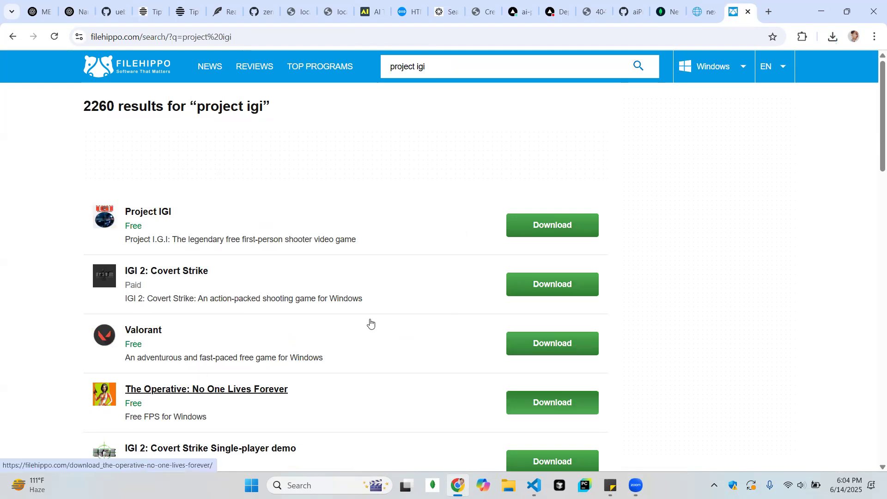
- Look through the FileHippo search results for "project igi", comparing the listed games
scroll(378, 309, "down", 8)
scroll(378, 309, "up", 4)
scroll(379, 309, "up", 3)
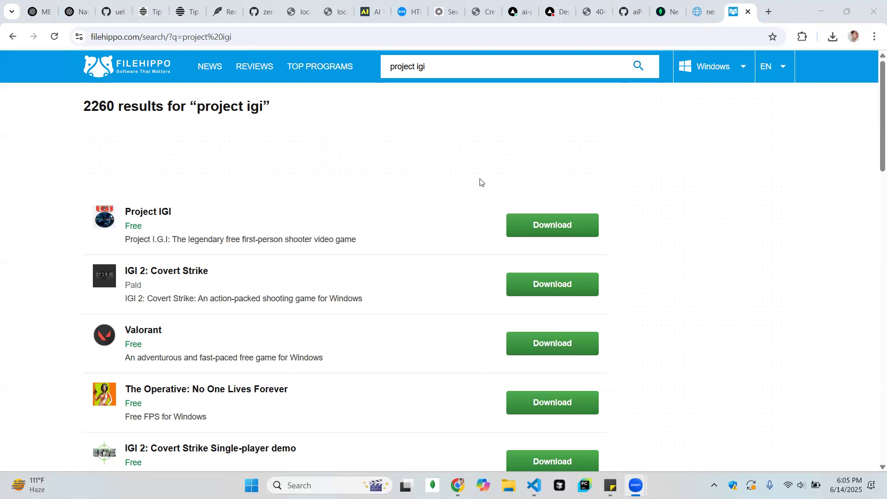
left_click(572, 184)
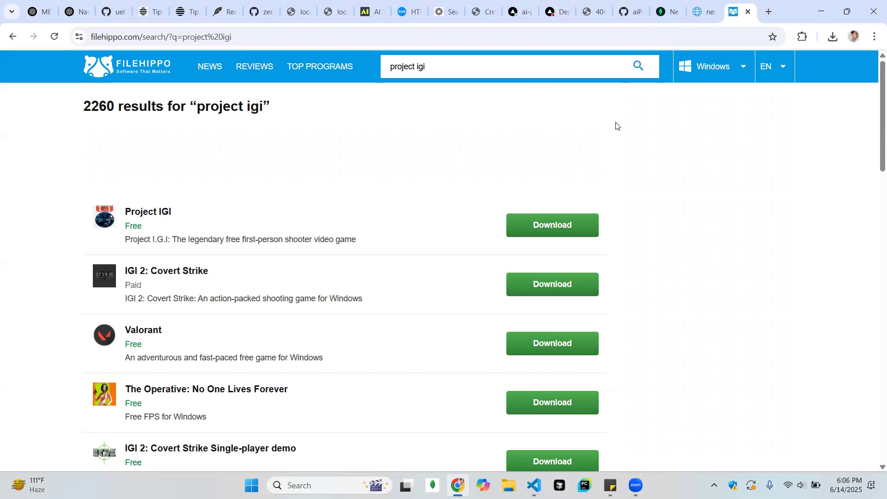
left_click(675, 7)
left_click(699, 3)
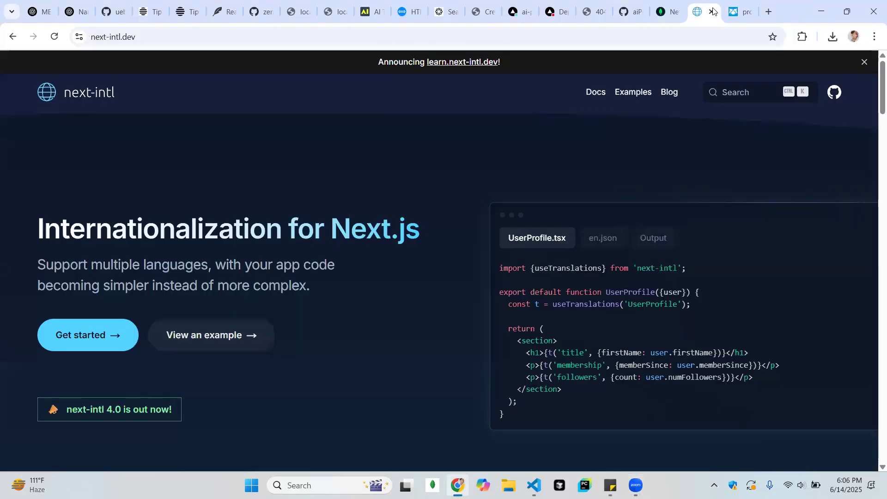
left_click(740, 13)
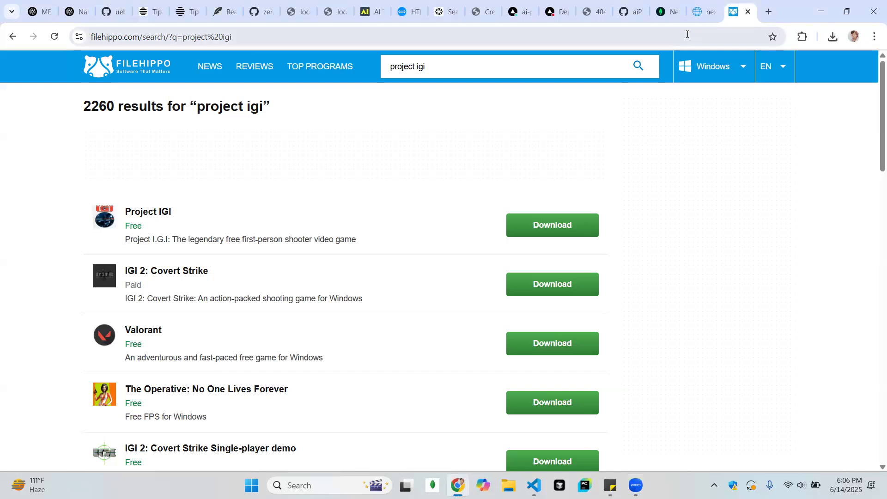
- Open the Google Docs home page (docs.google.com) in place of the FileHippo search results
left_click(687, 35)
type("goo")
key("BackSpace")
key("BackSpace")
key("BackSpace")
key("BackSpace")
type("dc")
key("BackSpace")
type("oc")
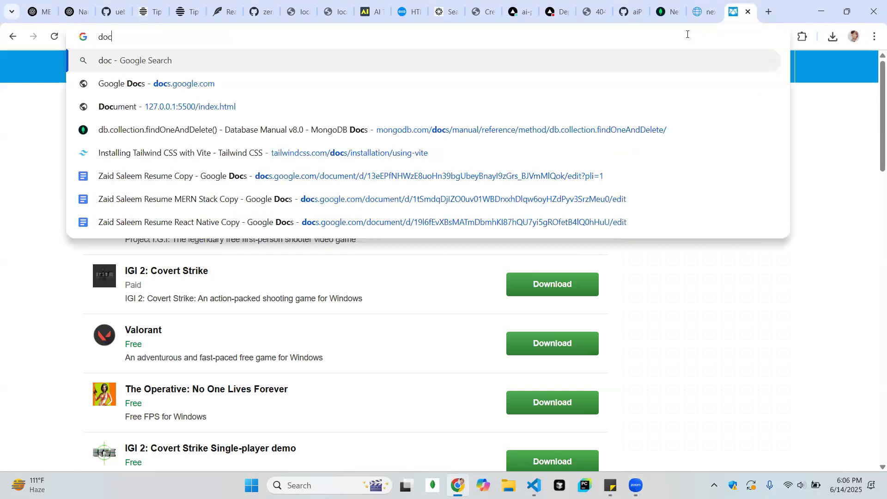
key("Down")
key("Down")
key("Return")
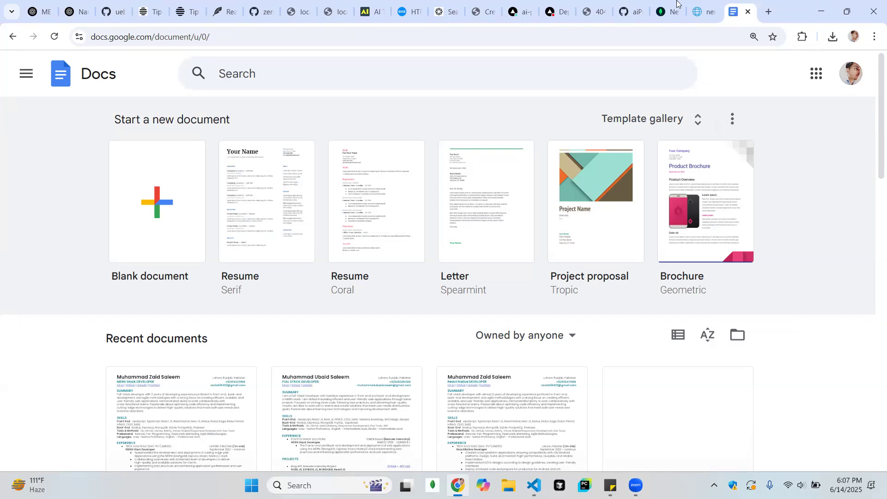
- View the Google Docs template gallery and return to the Docs home page
left_click(707, 10)
left_click(732, 4)
left_click(626, 119)
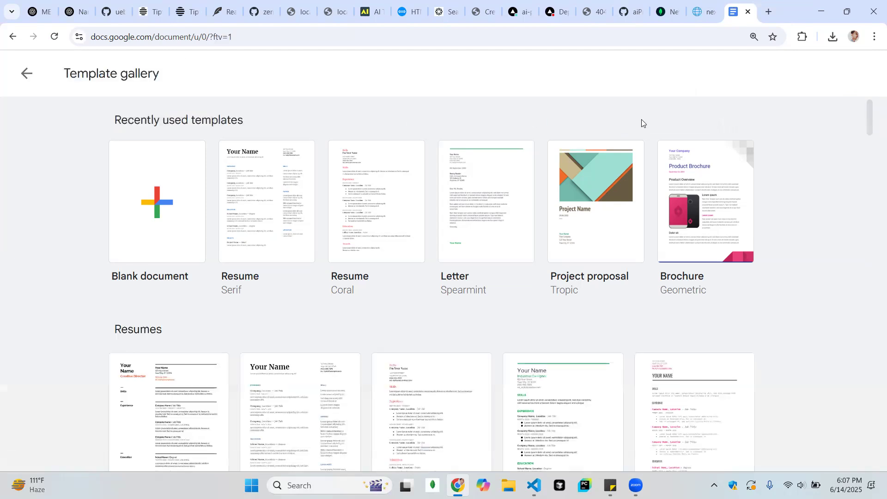
left_click(23, 77)
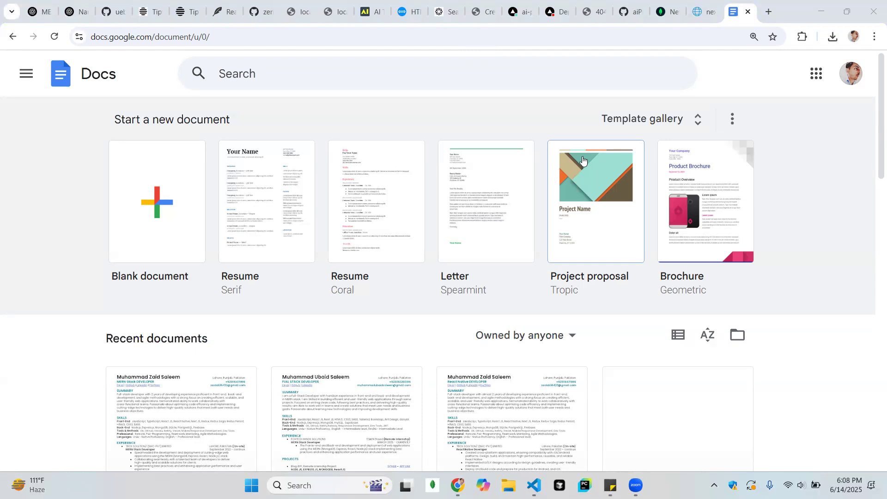
- Start a new document from the Project proposal template in the Tropic style
left_click(614, 230)
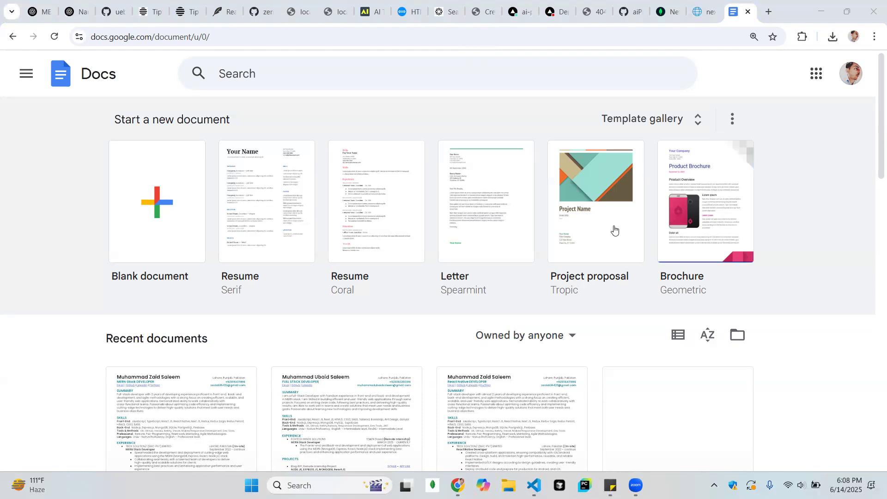